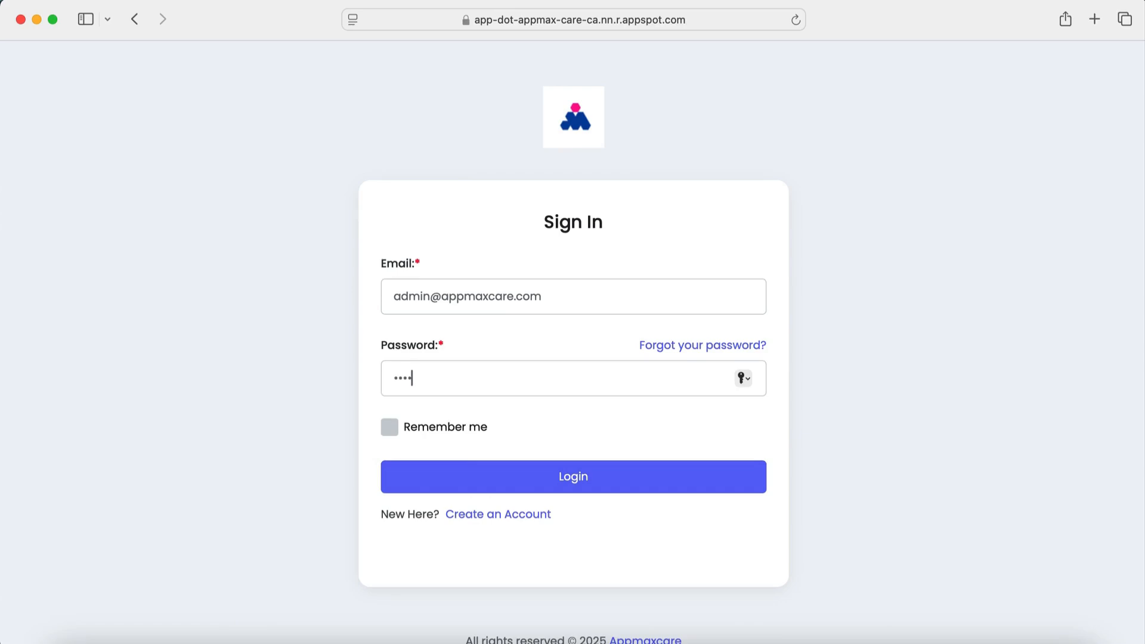
# Sign in as admin and open the Schedules list for 2025/02/02–2025/02/08
pyautogui.write('6')
pyautogui.press('Return')
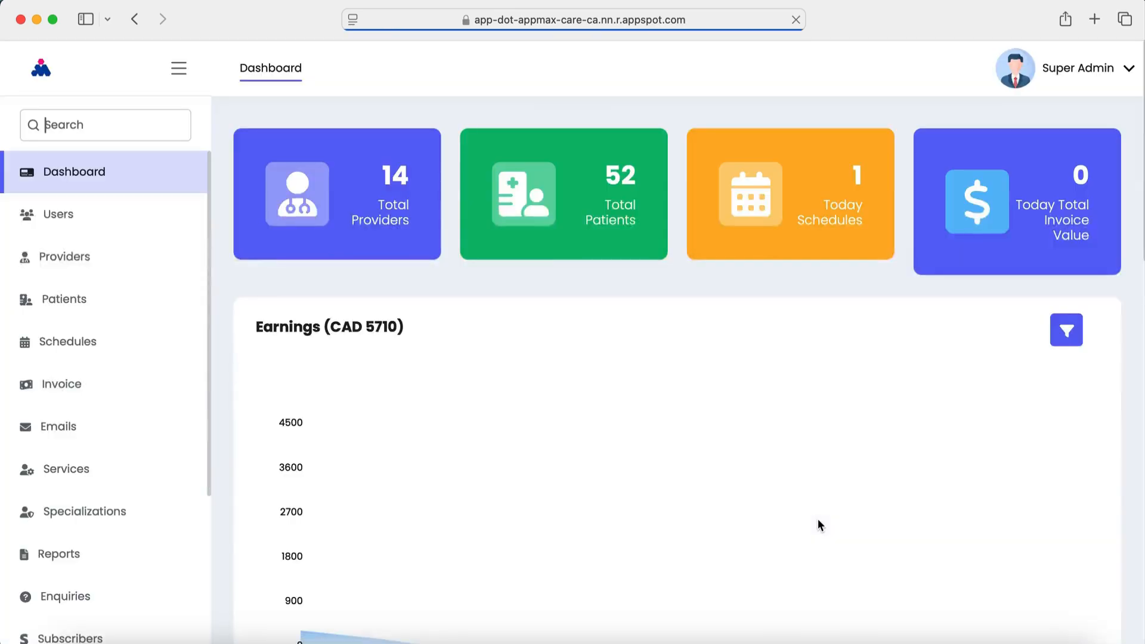
pyautogui.click(90, 352)
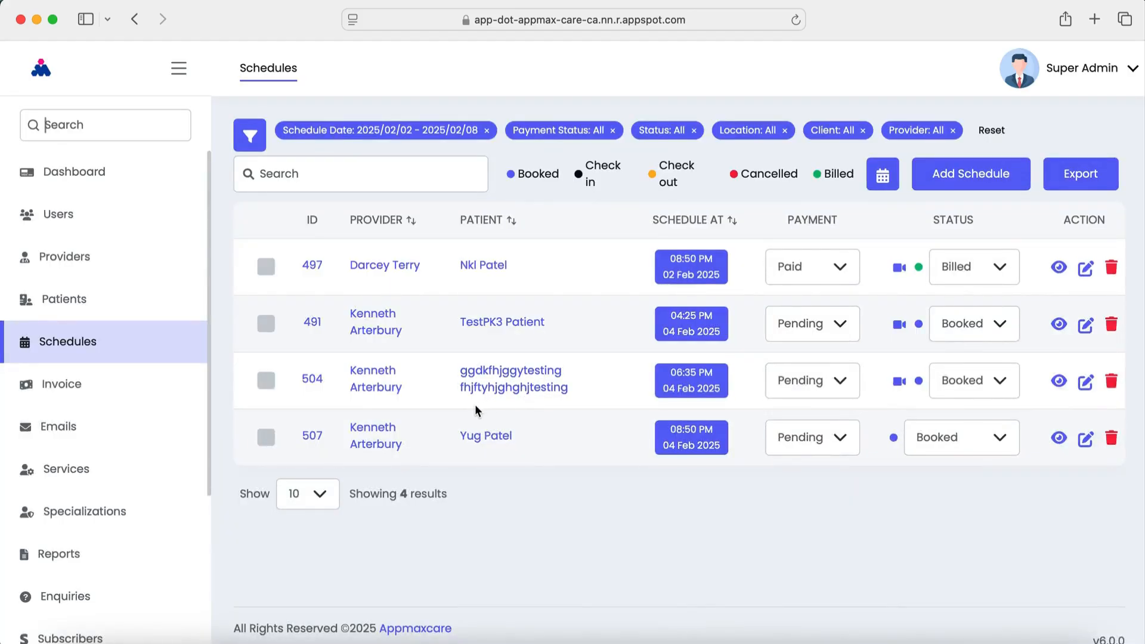
# Filter the schedules to the Yesterday preset, 2025/02/01 only
pyautogui.click(251, 136)
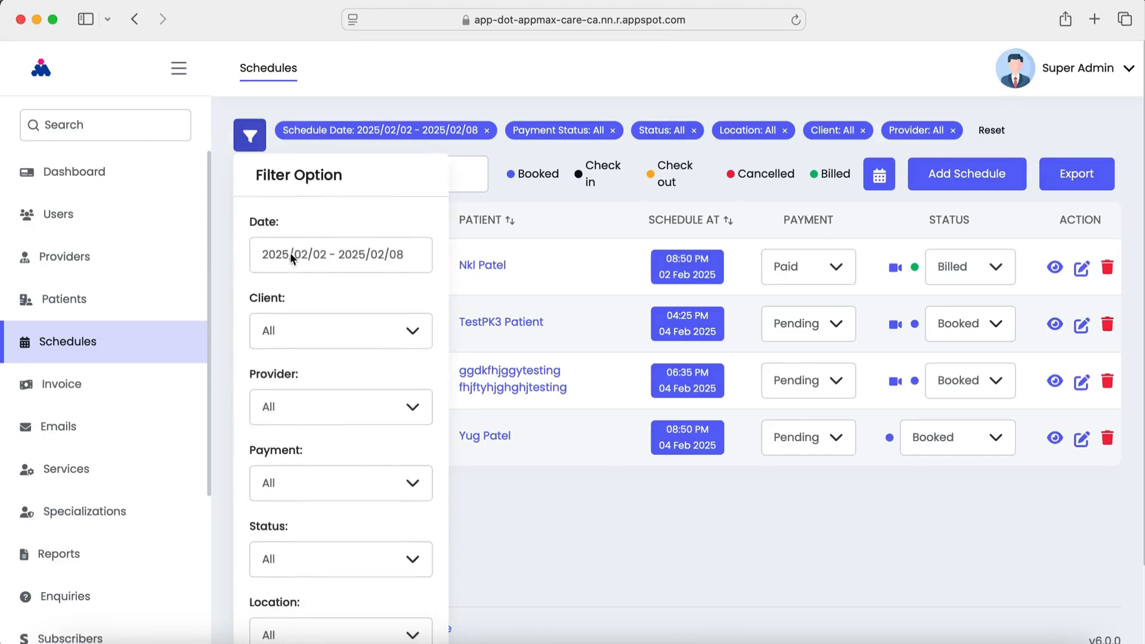
pyautogui.click(314, 263)
pyautogui.click(352, 324)
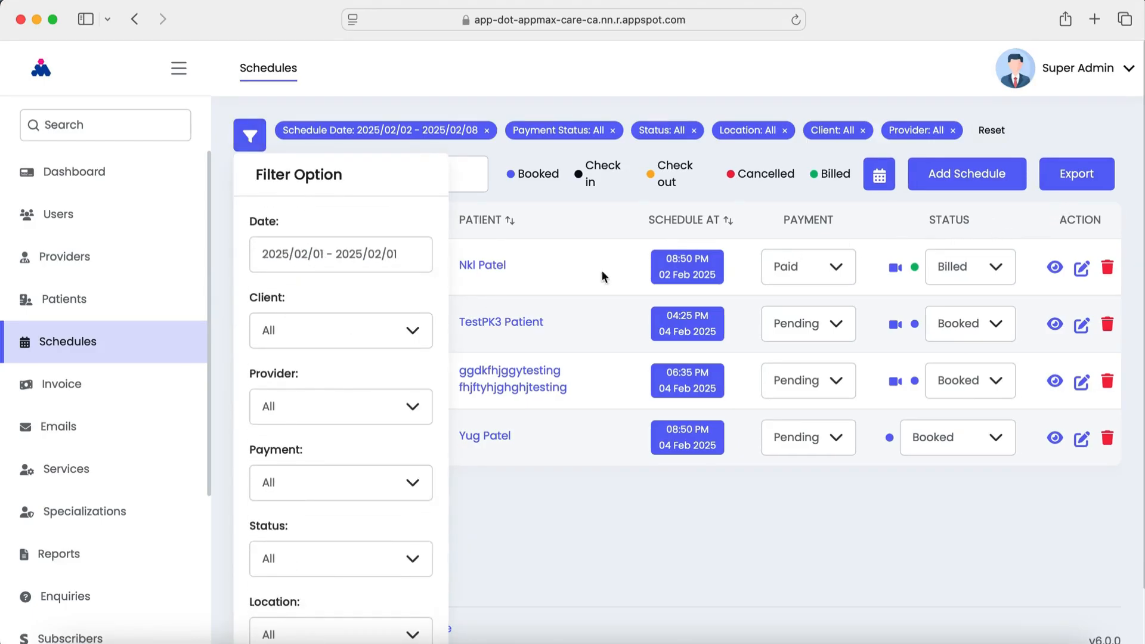
pyautogui.scroll(-2, 334, 471)
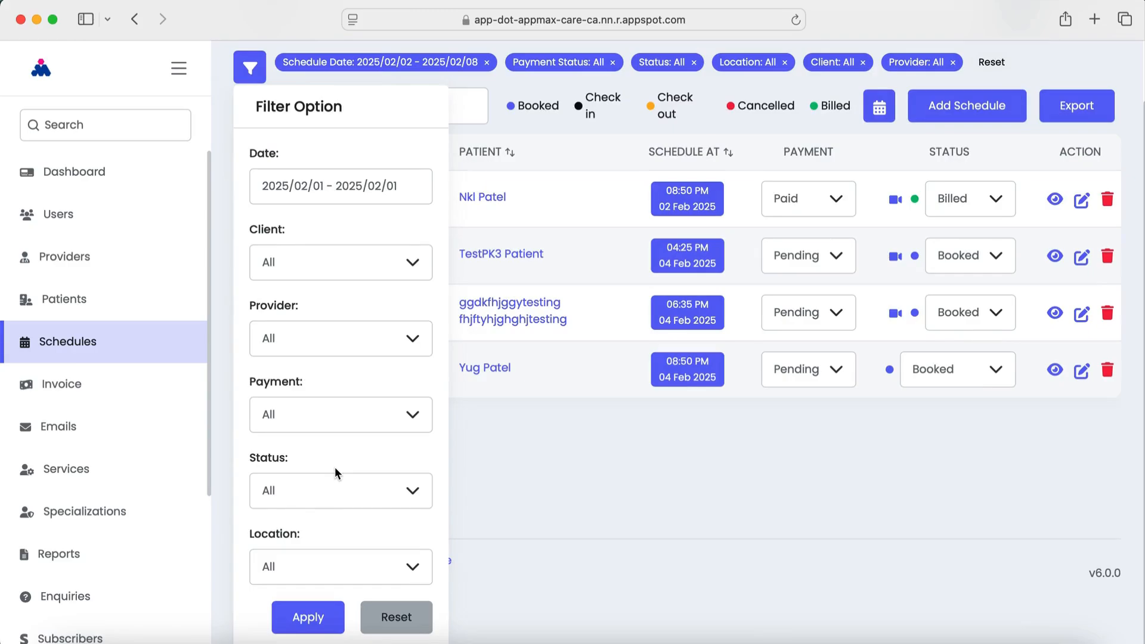
pyautogui.click(317, 616)
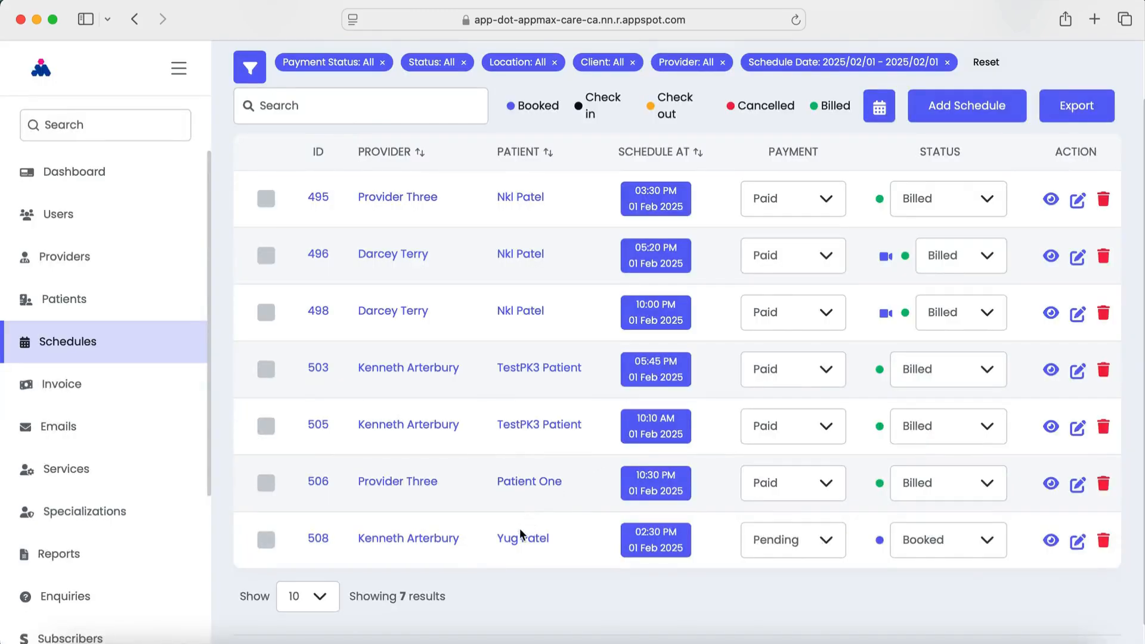
# Change appointment 508's status from Booked to Check in, then open its provider's profile
pyautogui.click(917, 552)
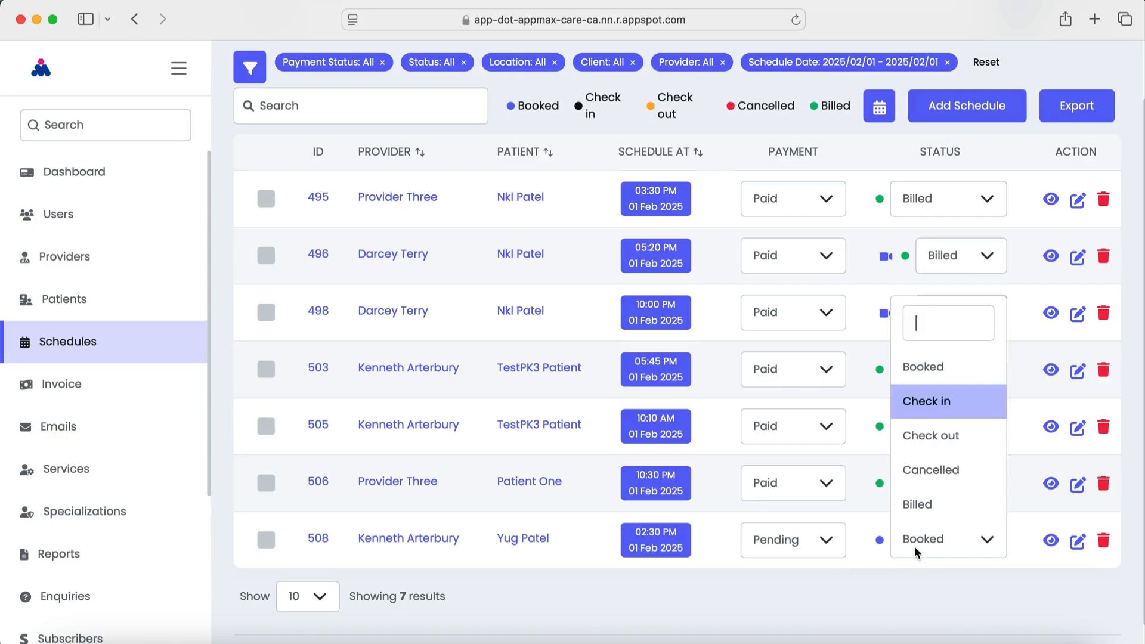
pyautogui.click(921, 408)
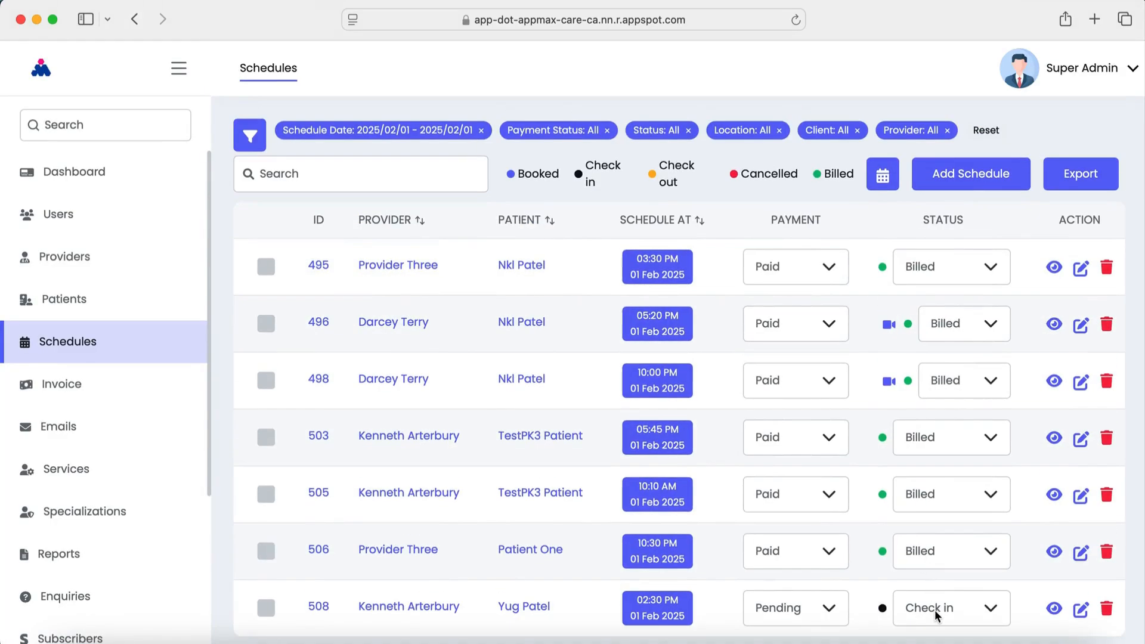
pyautogui.click(935, 613)
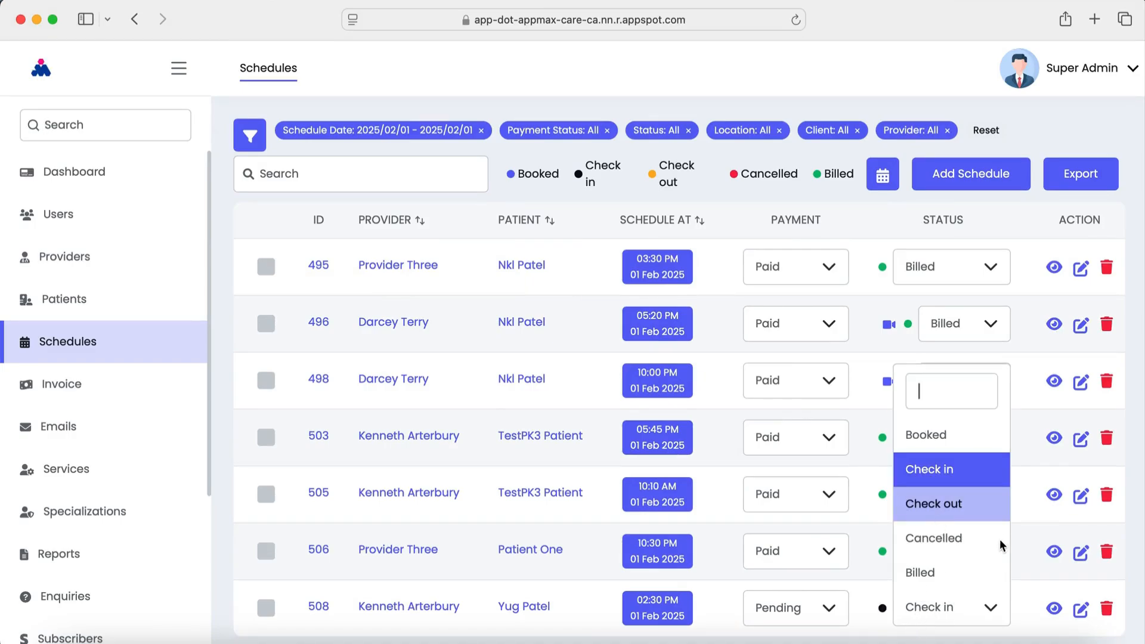
pyautogui.click(1035, 551)
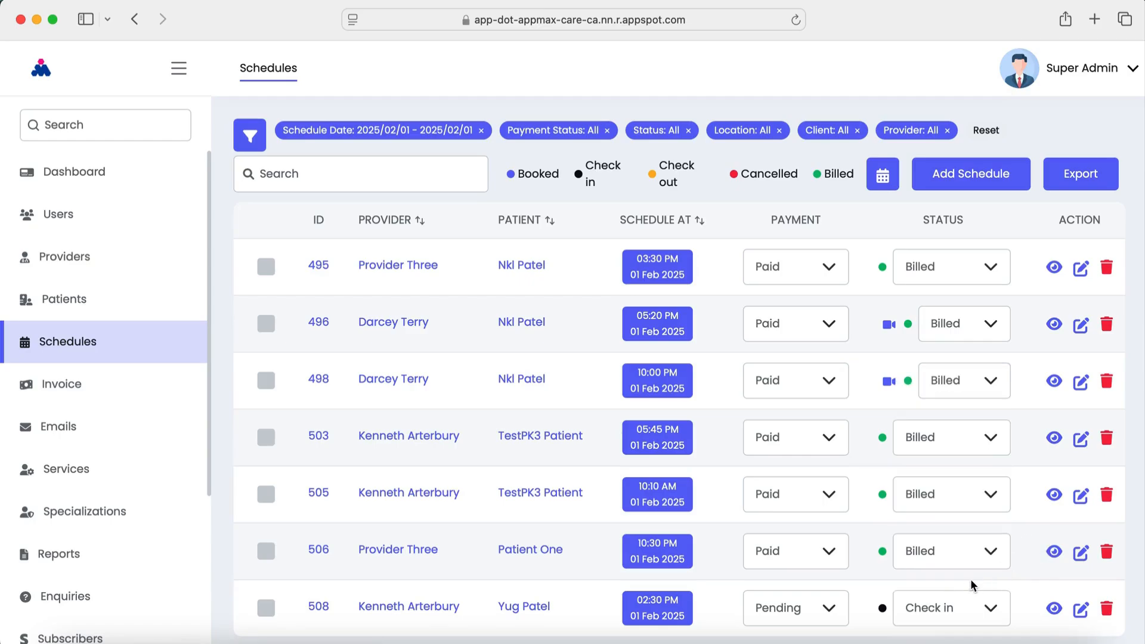
pyautogui.scroll(-3, 971, 585)
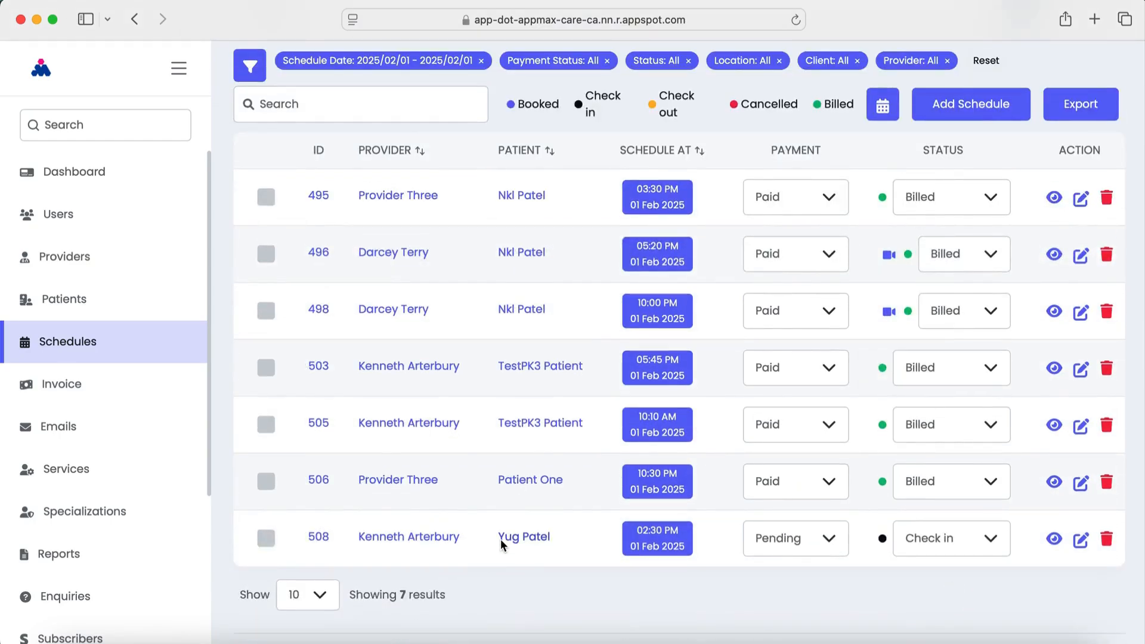
pyautogui.click(440, 540)
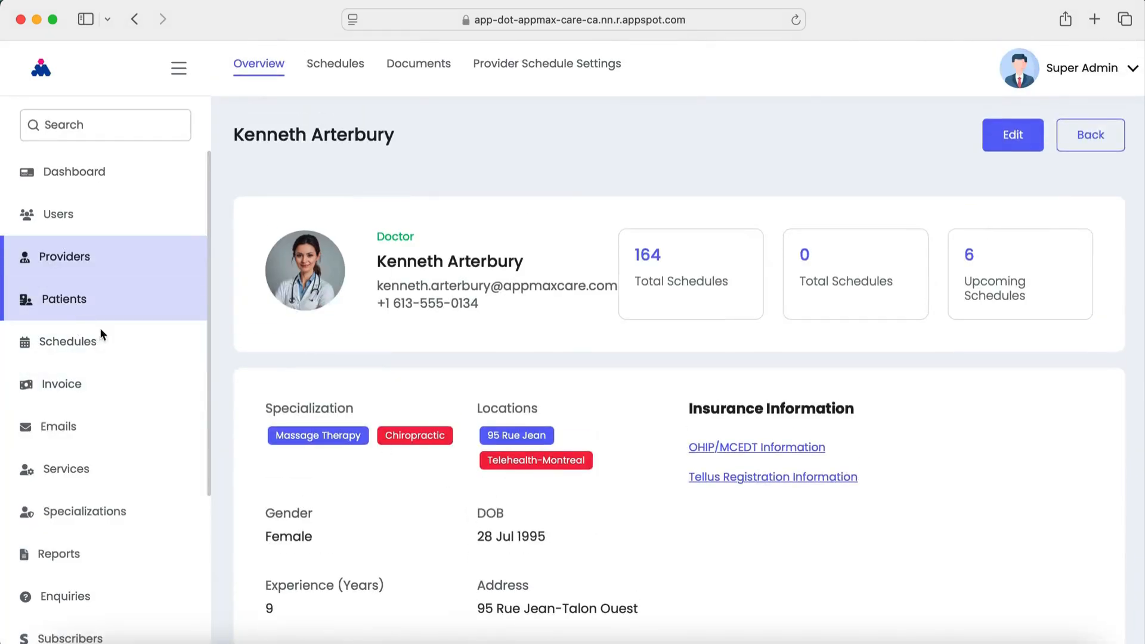
# Review the provider's Tellus registration details: role Massage Therapist, province Québec
pyautogui.click(735, 480)
pyautogui.scroll(-5, 653, 541)
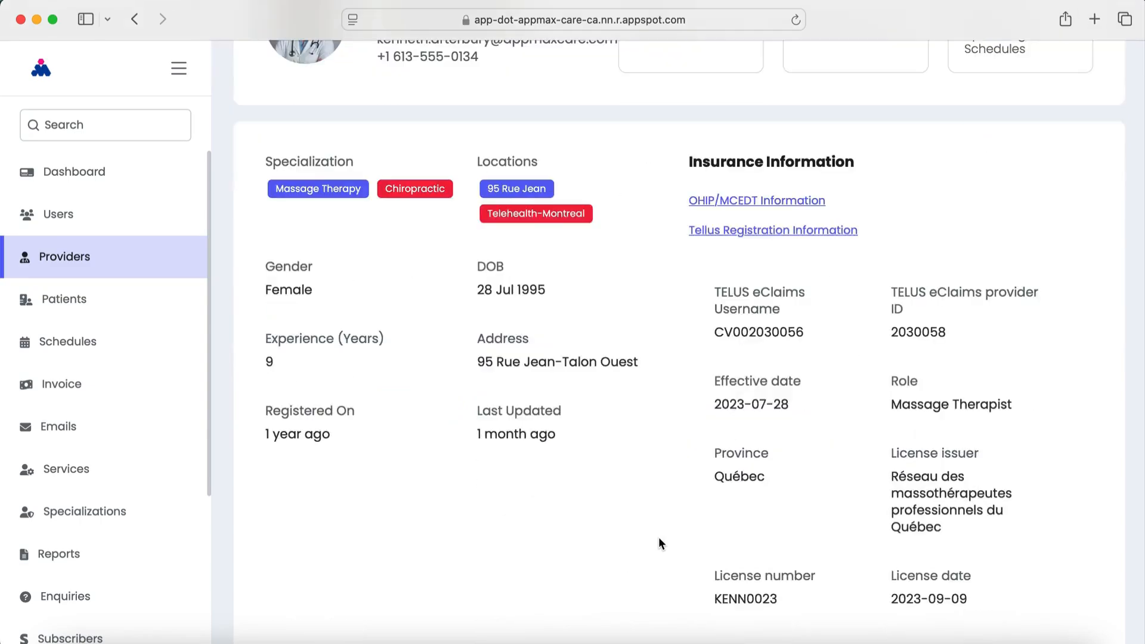
pyautogui.scroll(5, 727, 495)
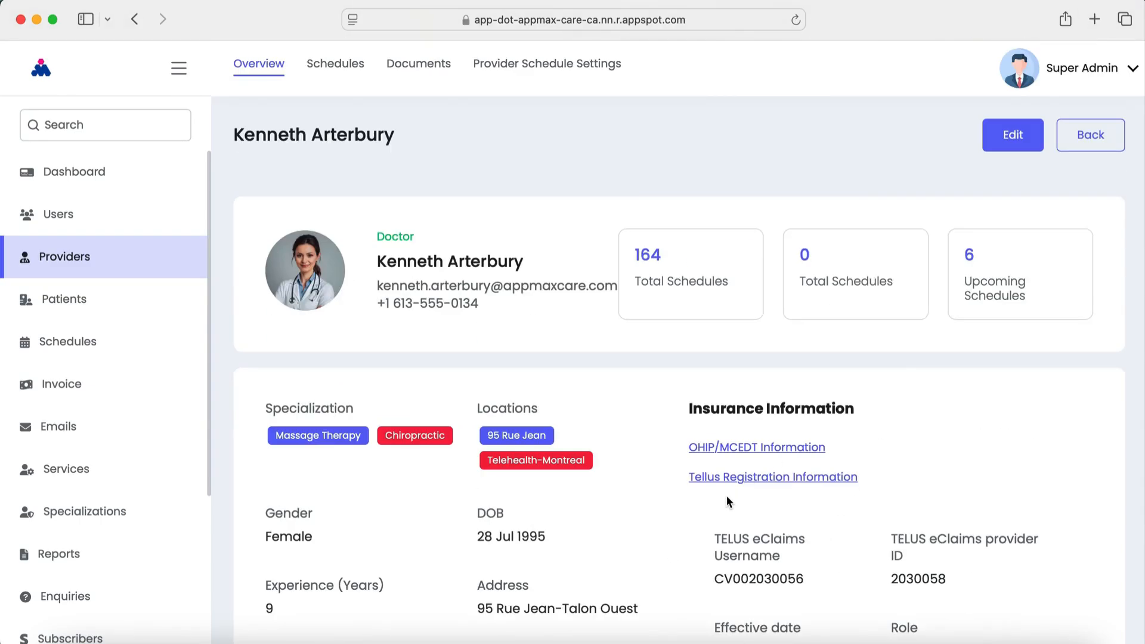
pyautogui.scroll(-4, 690, 549)
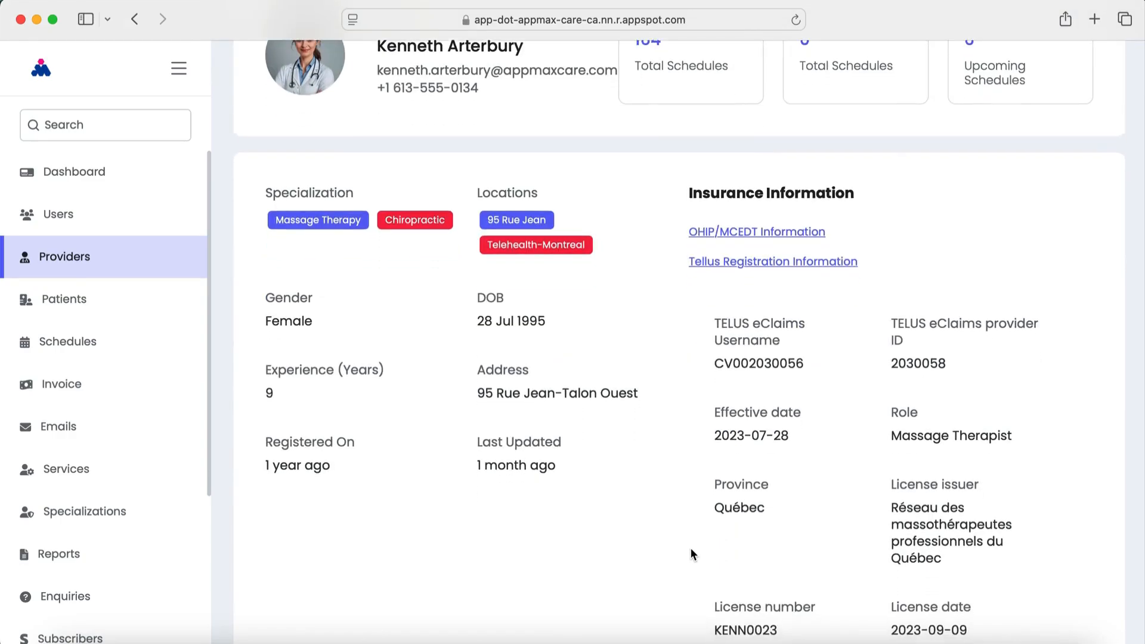
pyautogui.scroll(5, 690, 547)
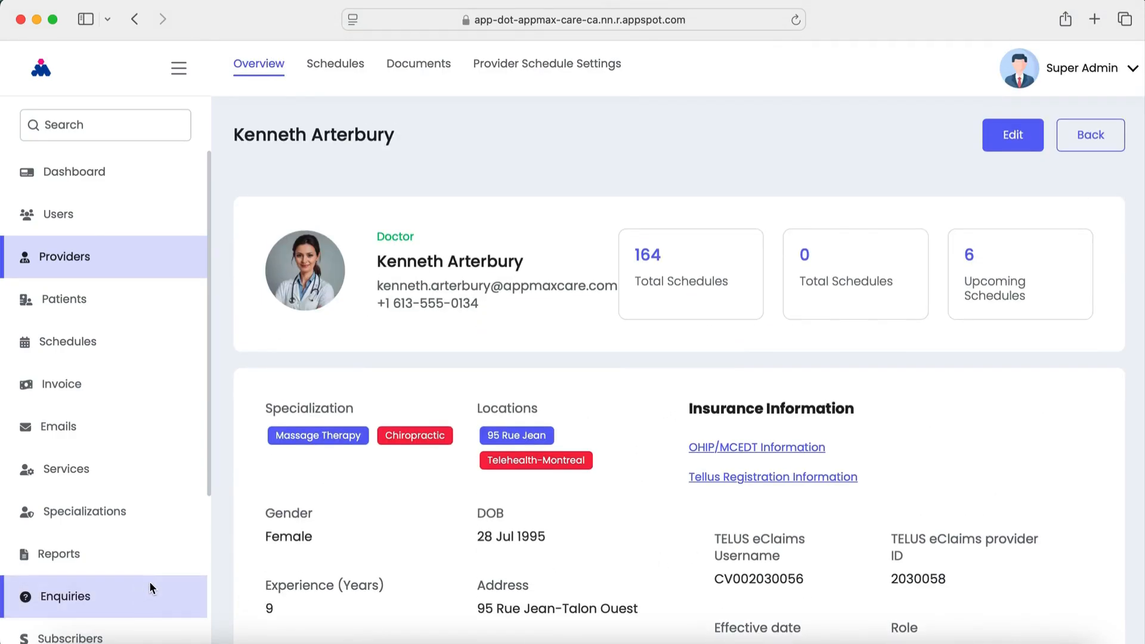
pyautogui.scroll(-4, 136, 582)
pyautogui.scroll(-5, 59, 631)
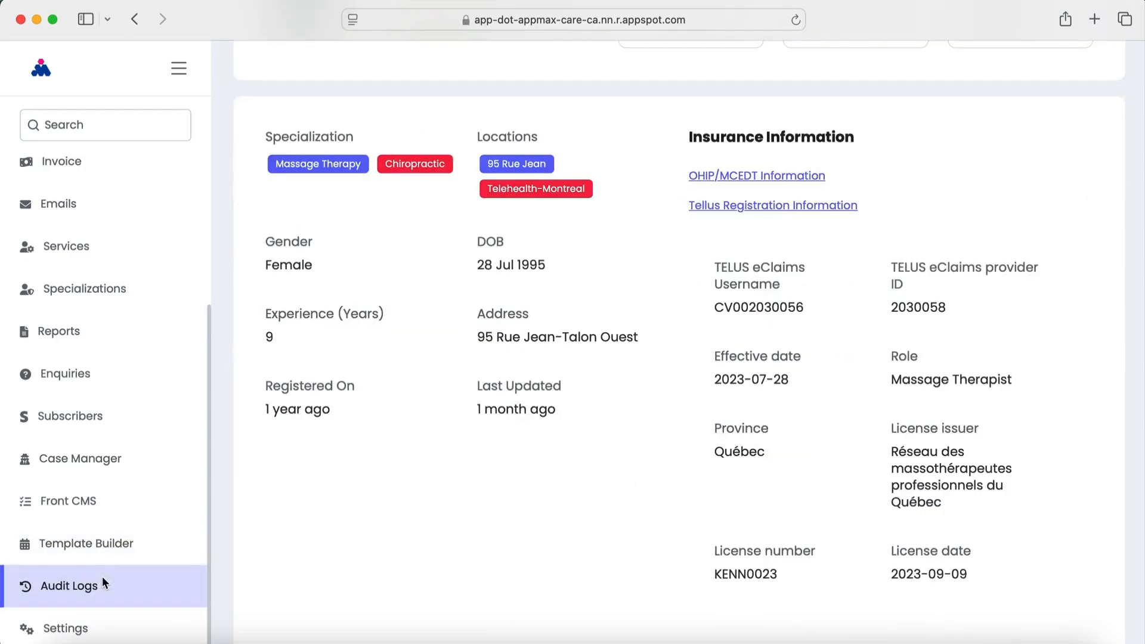
pyautogui.click(74, 631)
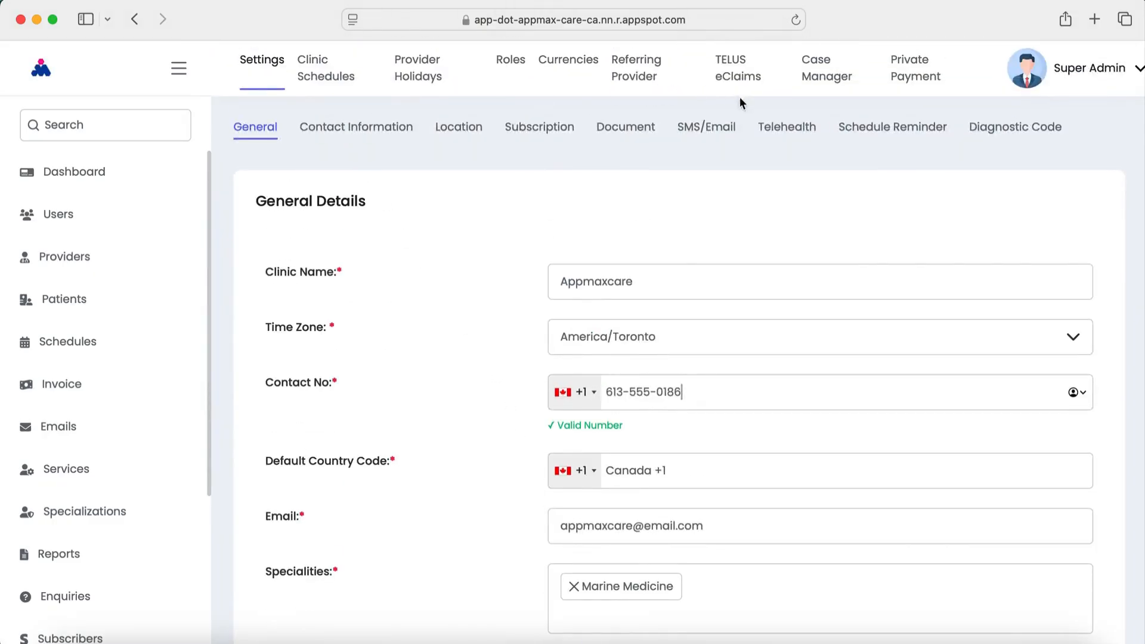
# Review the TELUS eClaims organization settings, then bring up the Providers list
pyautogui.click(738, 73)
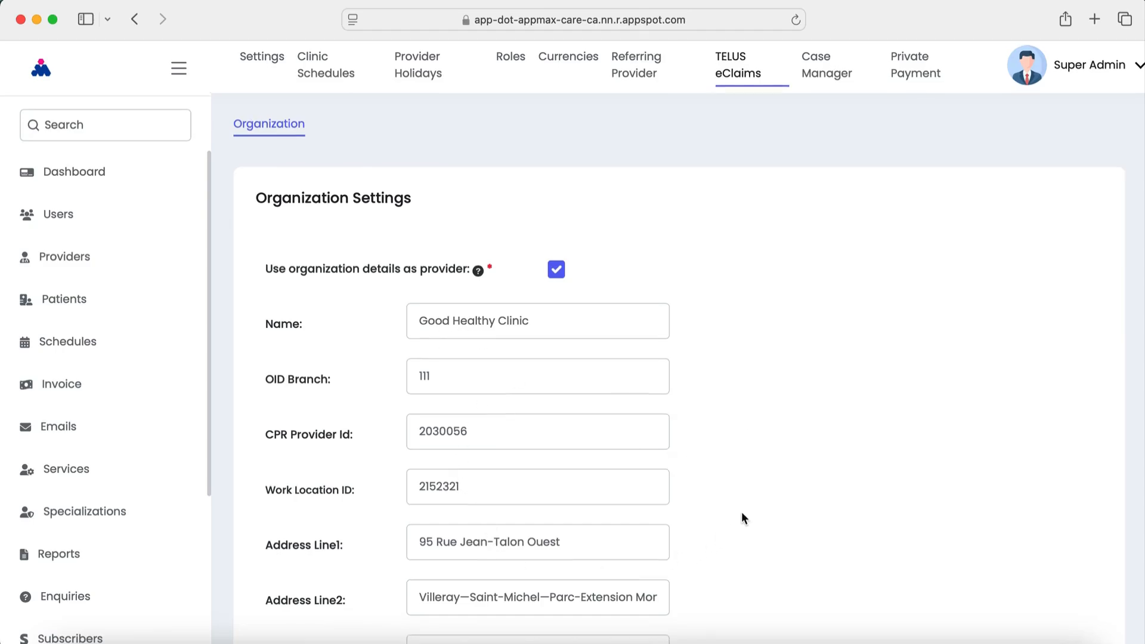
pyautogui.scroll(-5, 742, 517)
pyautogui.scroll(5, 716, 491)
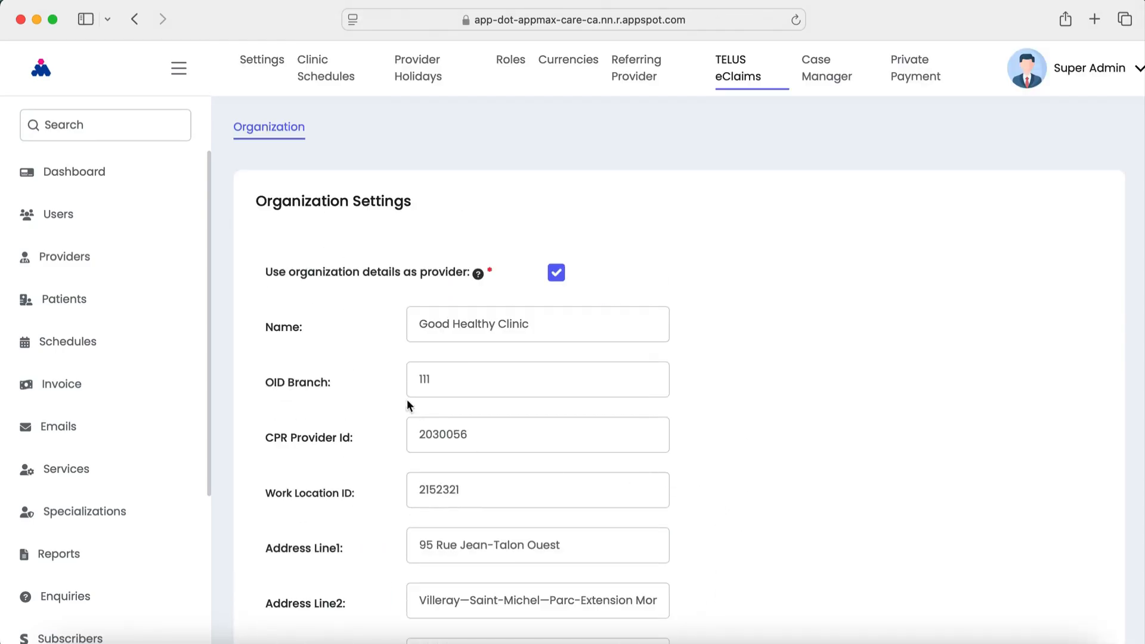
pyautogui.click(80, 261)
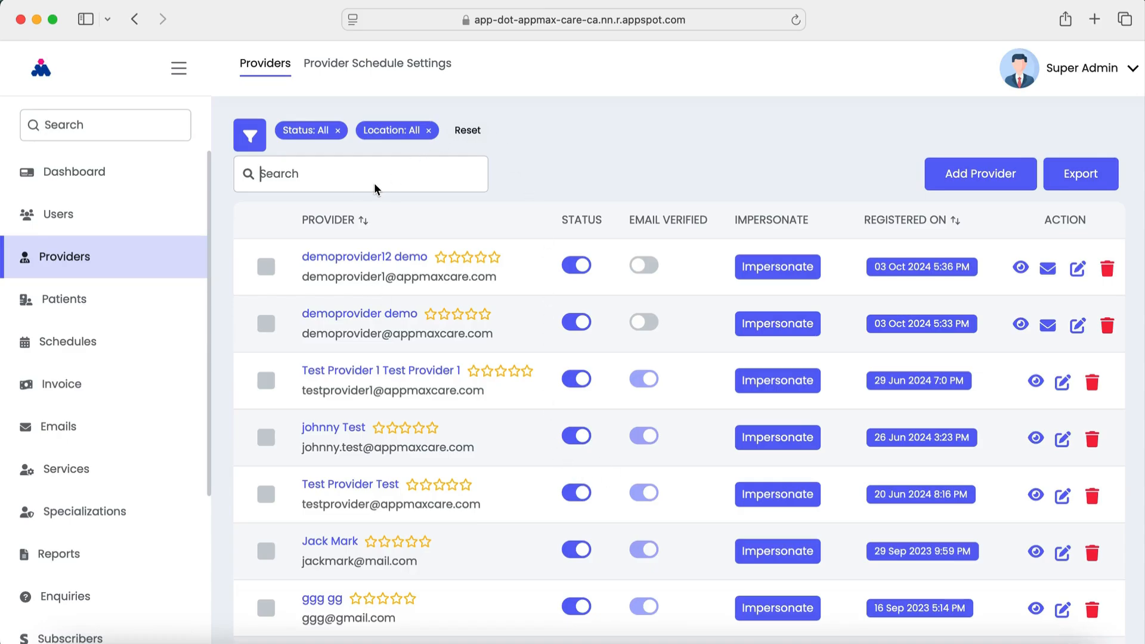
# Find the provider and verify TELUS eClaims username, provider ID and 2023-07-28 effective date unchanged
pyautogui.write('ken')
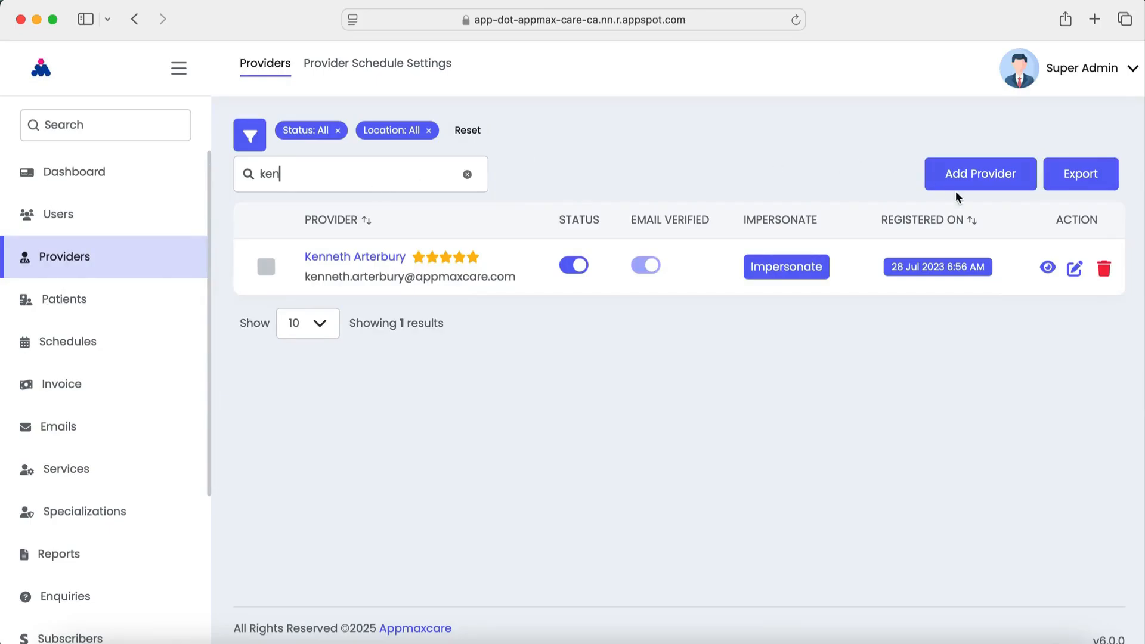
pyautogui.click(1072, 270)
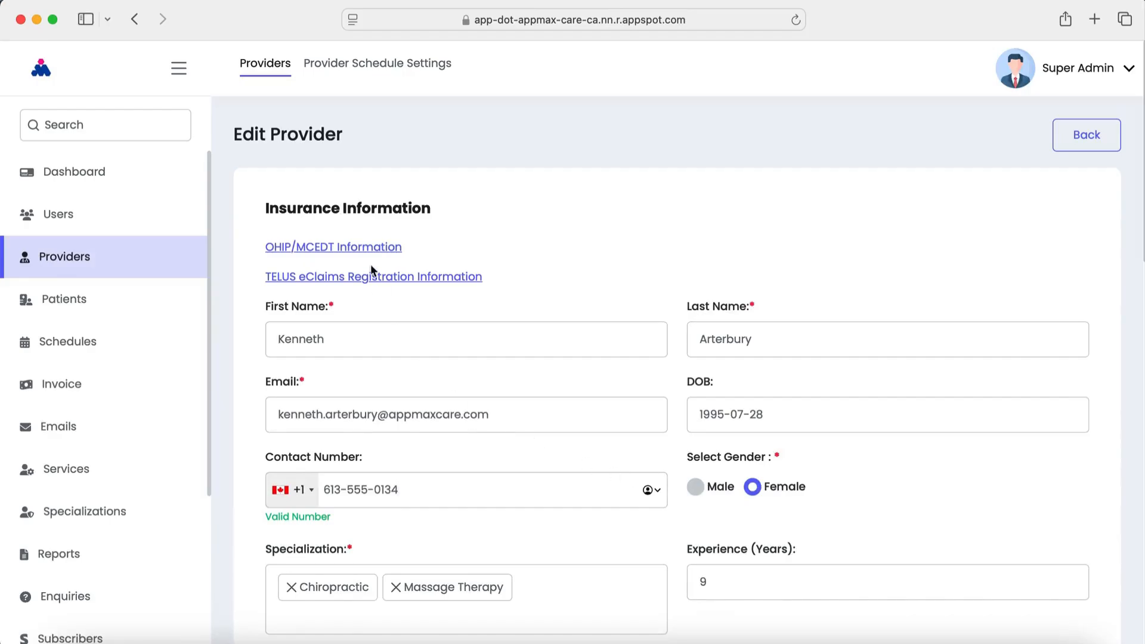
pyautogui.click(372, 274)
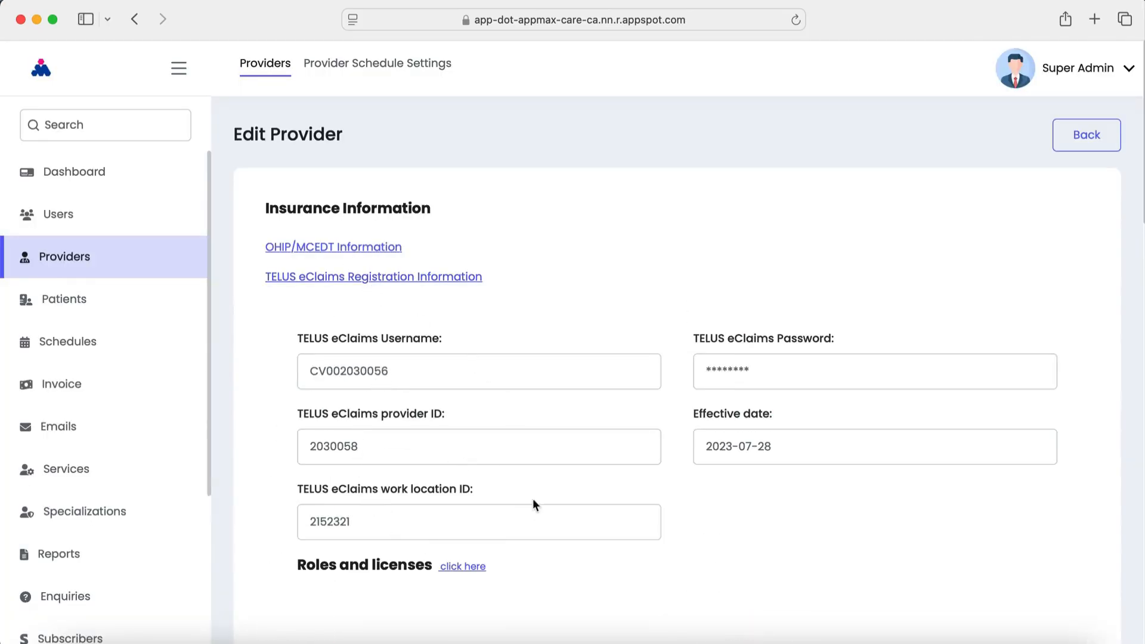
pyautogui.click(417, 369)
pyautogui.click(396, 453)
pyautogui.click(852, 449)
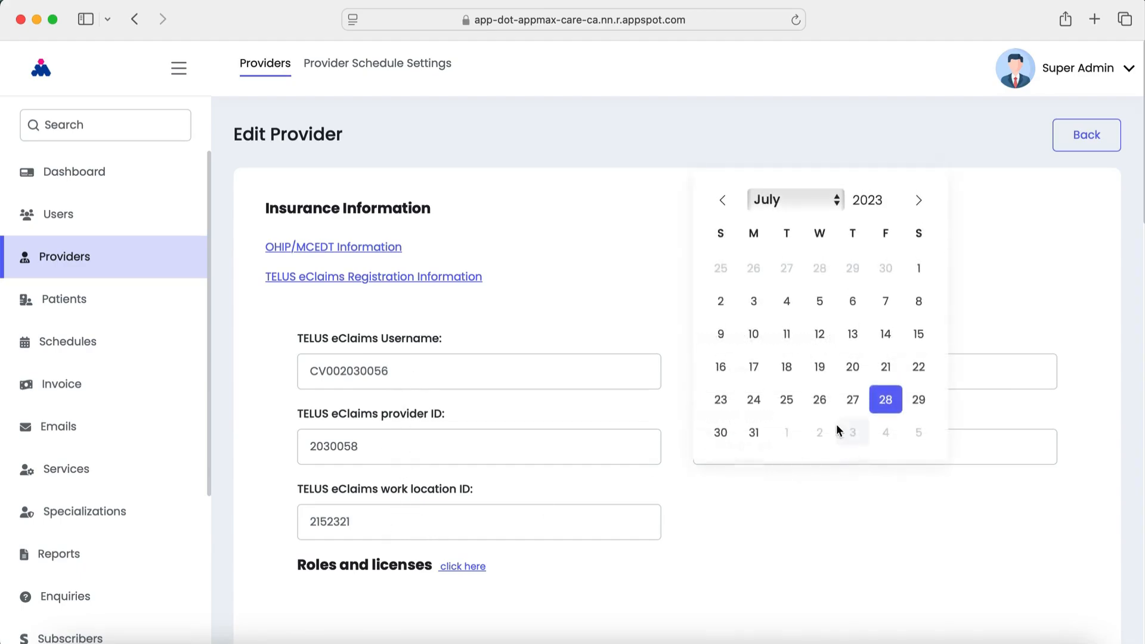
pyautogui.click(925, 541)
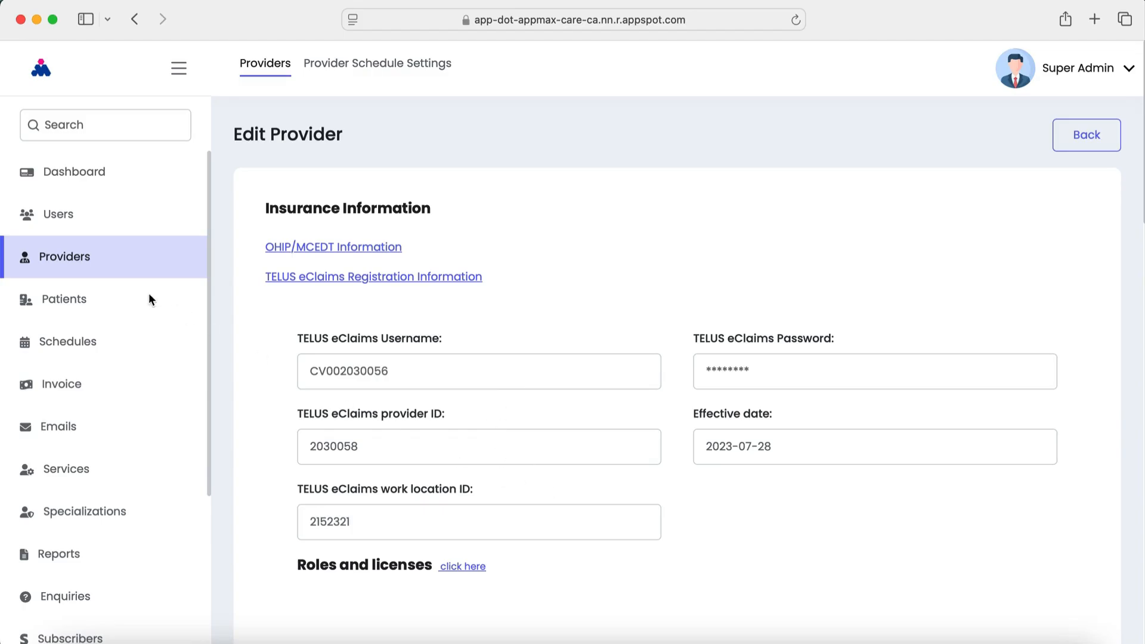
pyautogui.click(79, 262)
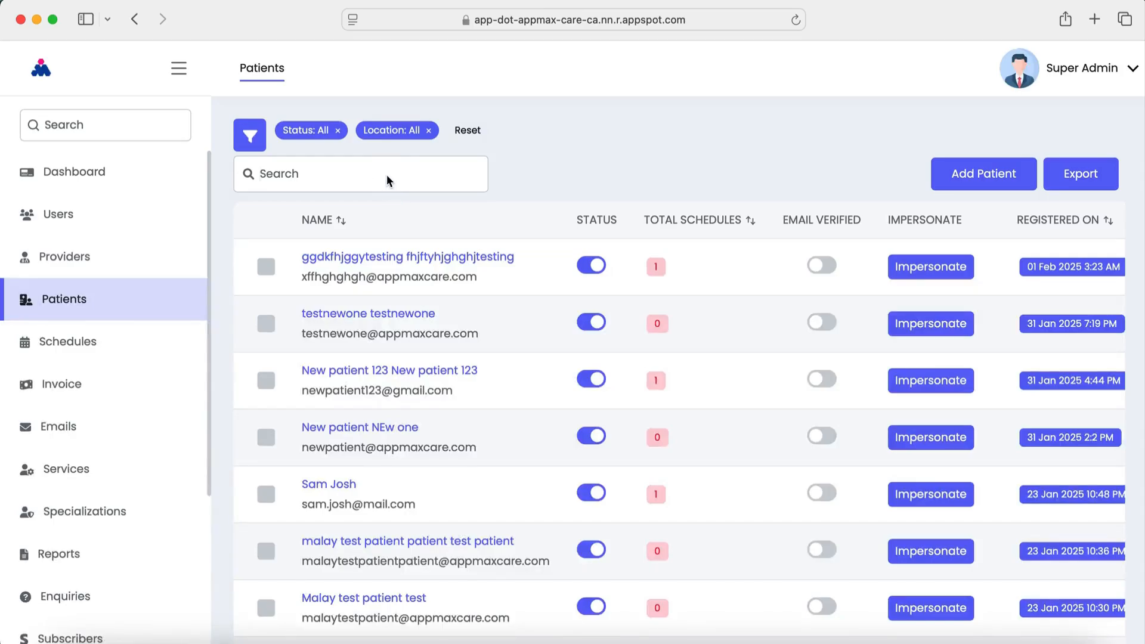
# Search Patients for the appointment's patient, fixing a typo, and open their record for editing
pyautogui.click(388, 181)
pyautogui.write('yug')
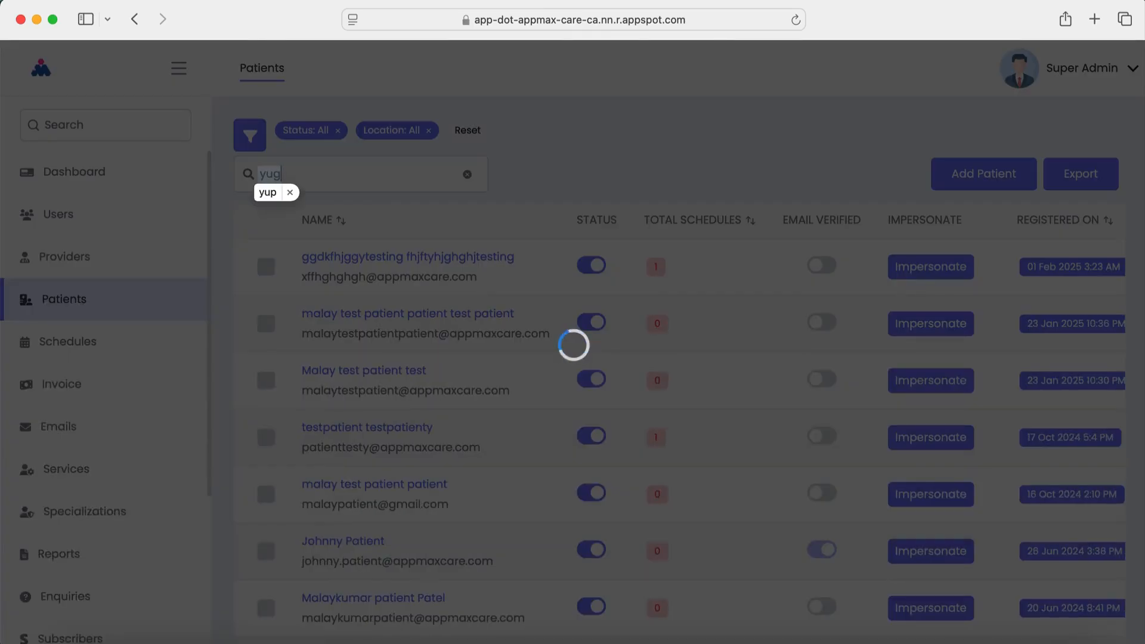
pyautogui.press('BackSpace')
pyautogui.write('g')
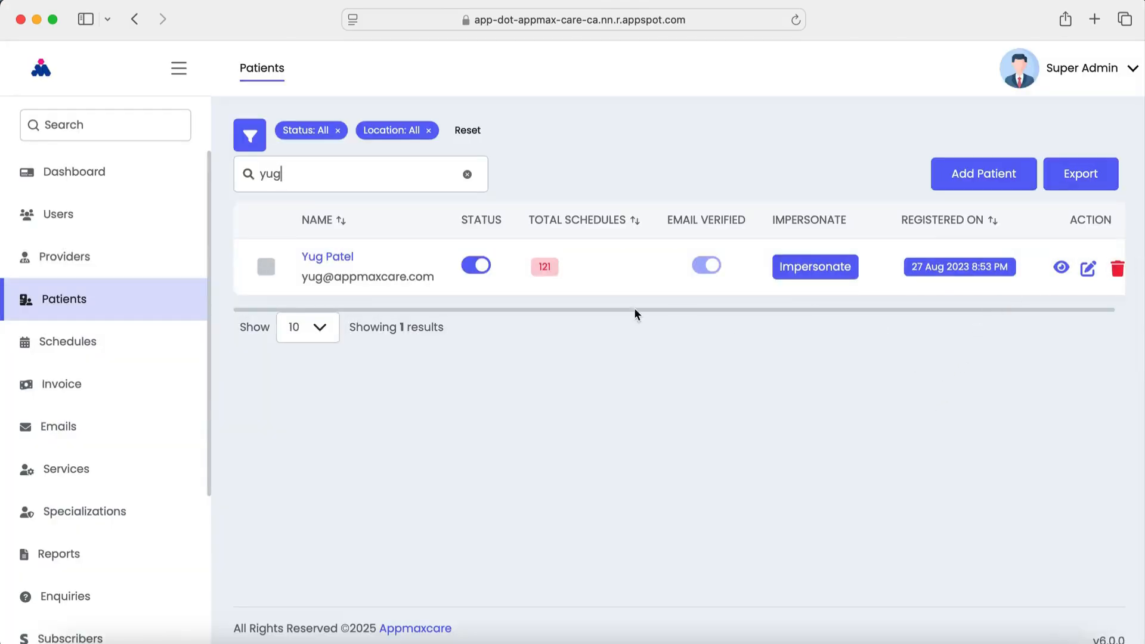
pyautogui.click(1088, 270)
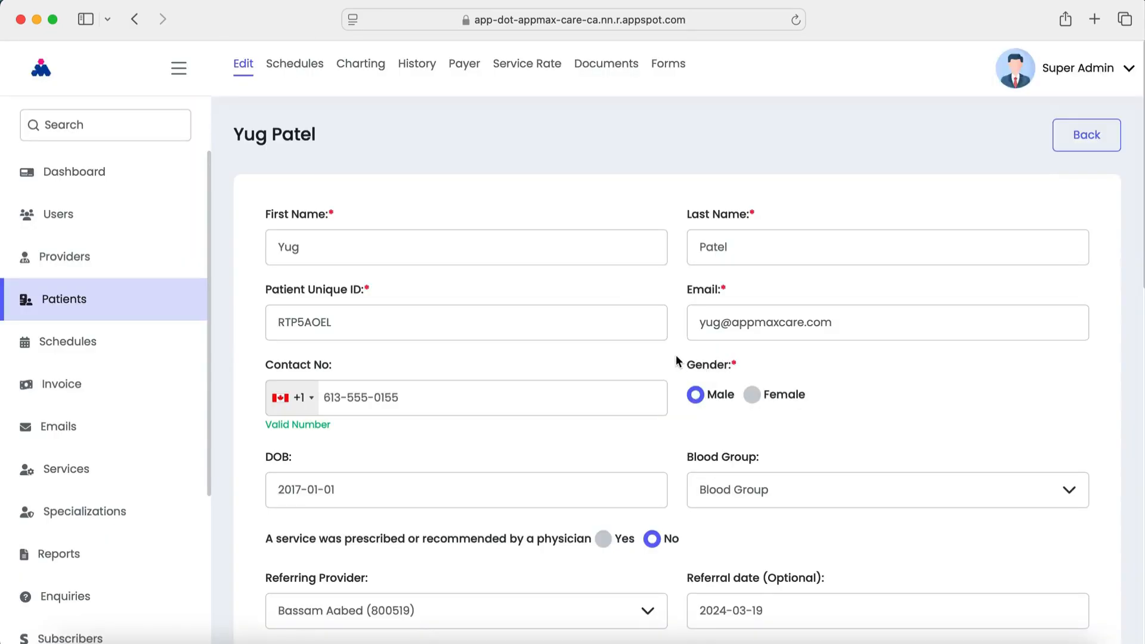
# Show the patient's TELUS eClaims private insurance, noting the Canada Life policy with Cowan secondary
pyautogui.click(471, 70)
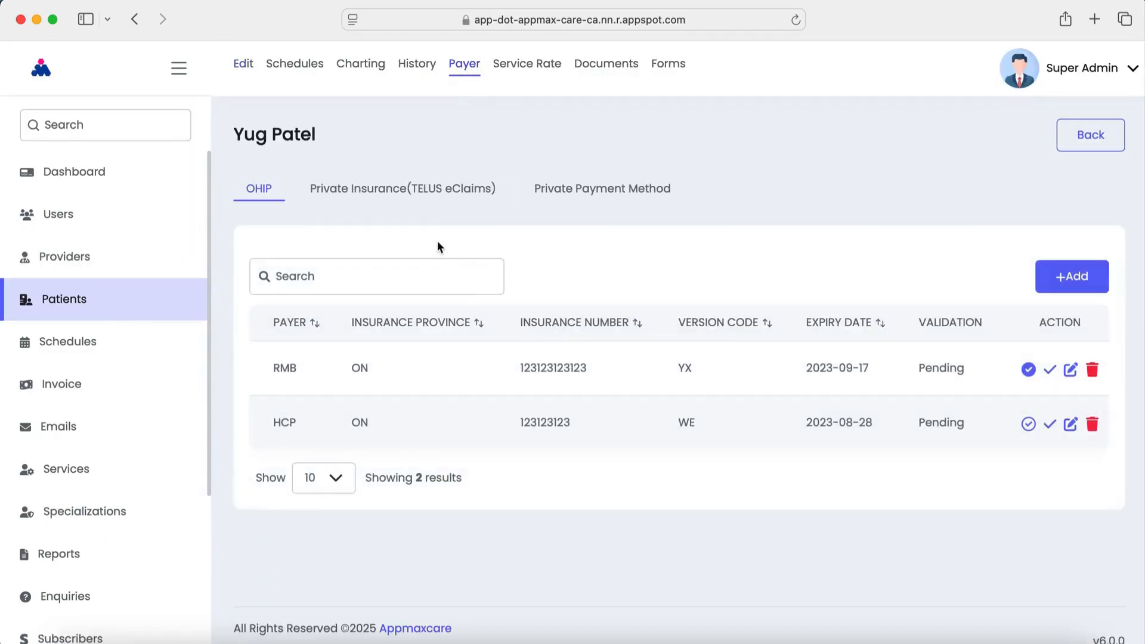
pyautogui.click(392, 192)
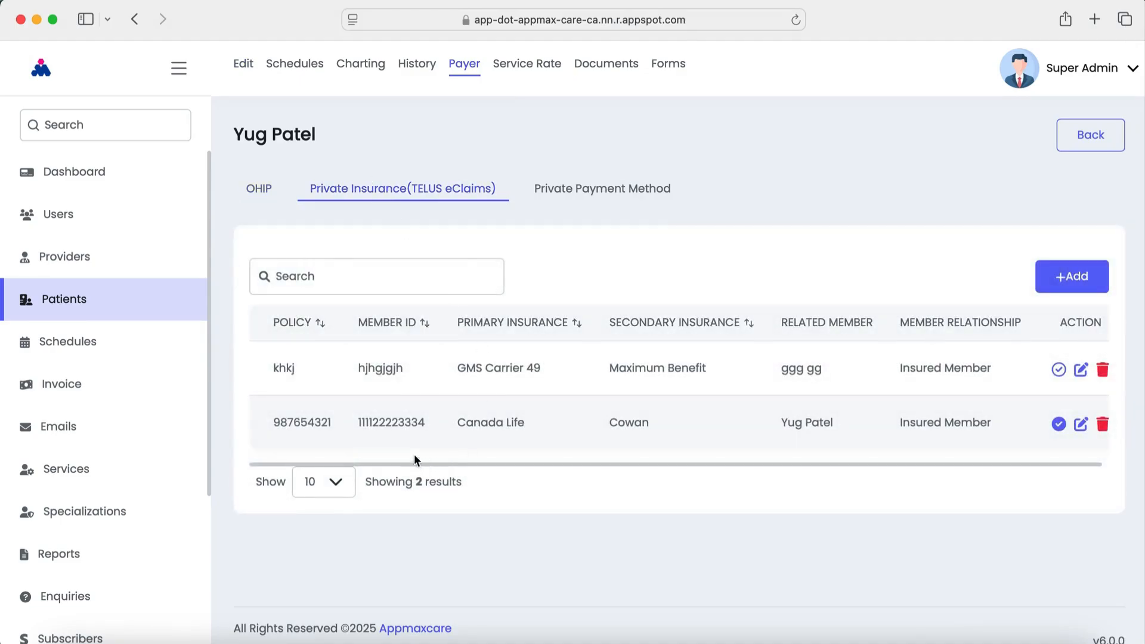
pyautogui.moveTo(528, 427); pyautogui.dragTo(271, 425)
pyautogui.moveTo(839, 449); pyautogui.dragTo(713, 449)
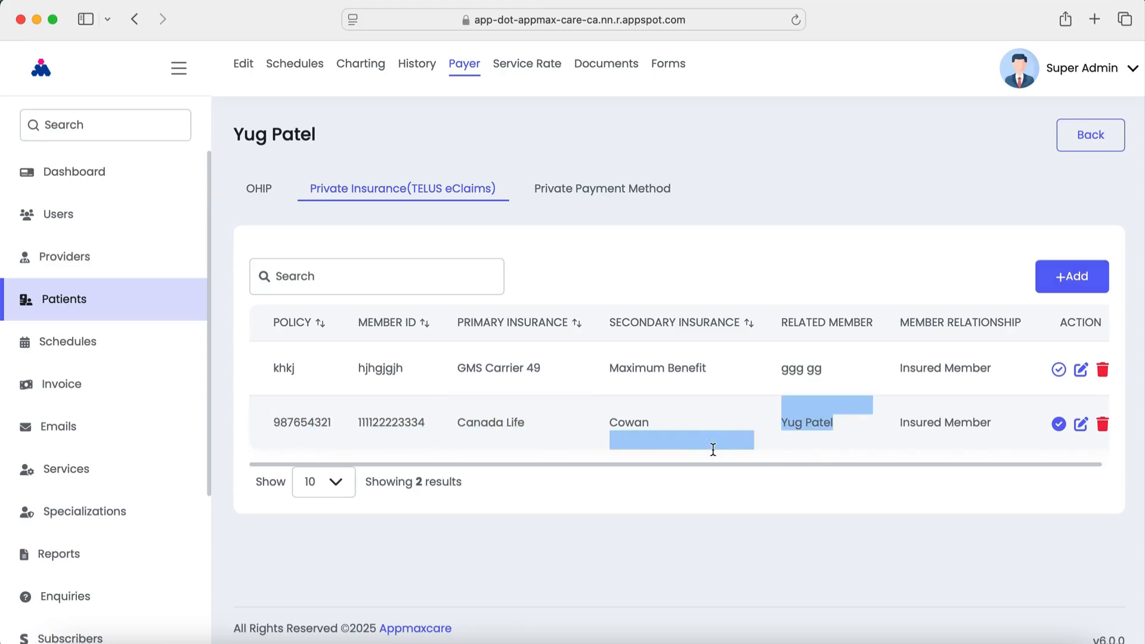
# Inspect the new-policy form's Claims Payable To options, leaving Provider, and close without adding
pyautogui.click(819, 237)
pyautogui.click(1060, 283)
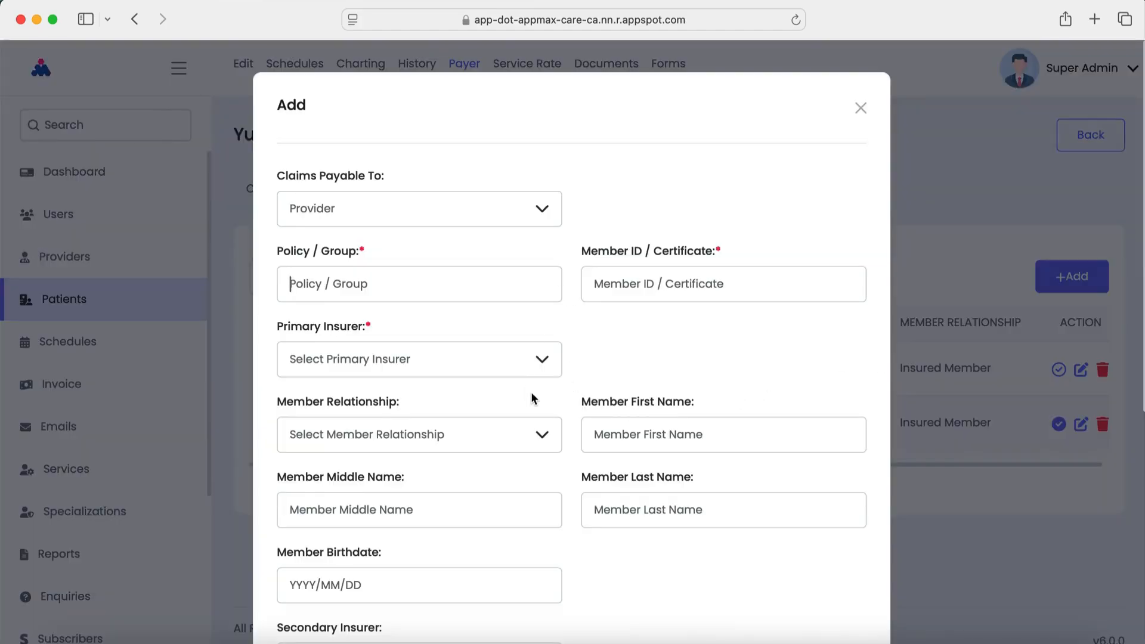
pyautogui.scroll(-7, 532, 393)
pyautogui.scroll(7, 532, 393)
pyautogui.click(504, 219)
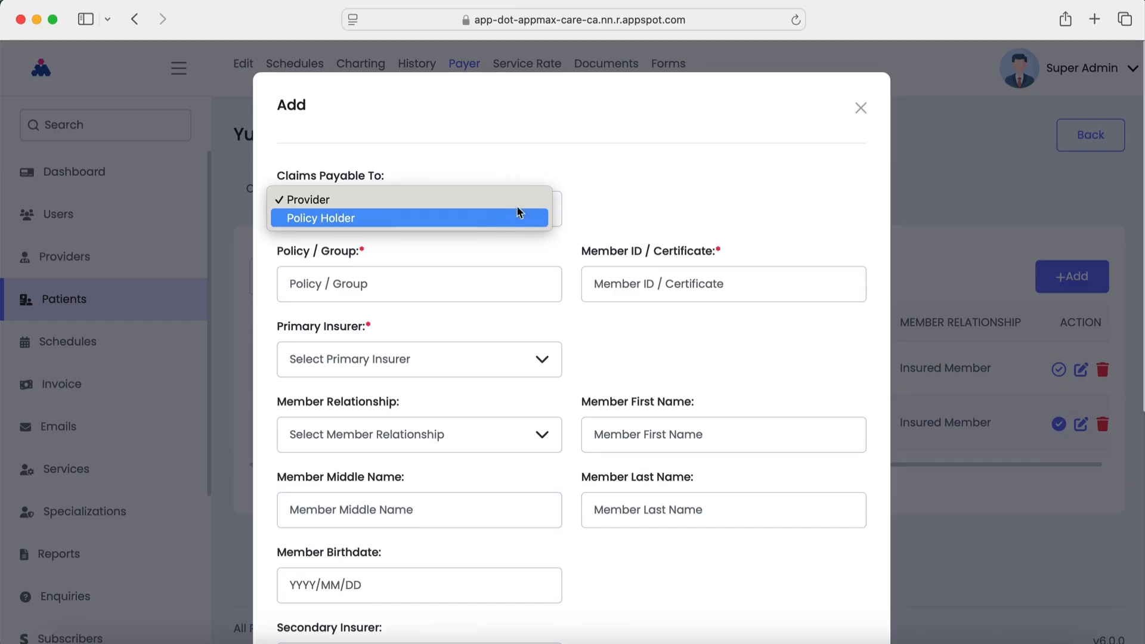
pyautogui.click(613, 185)
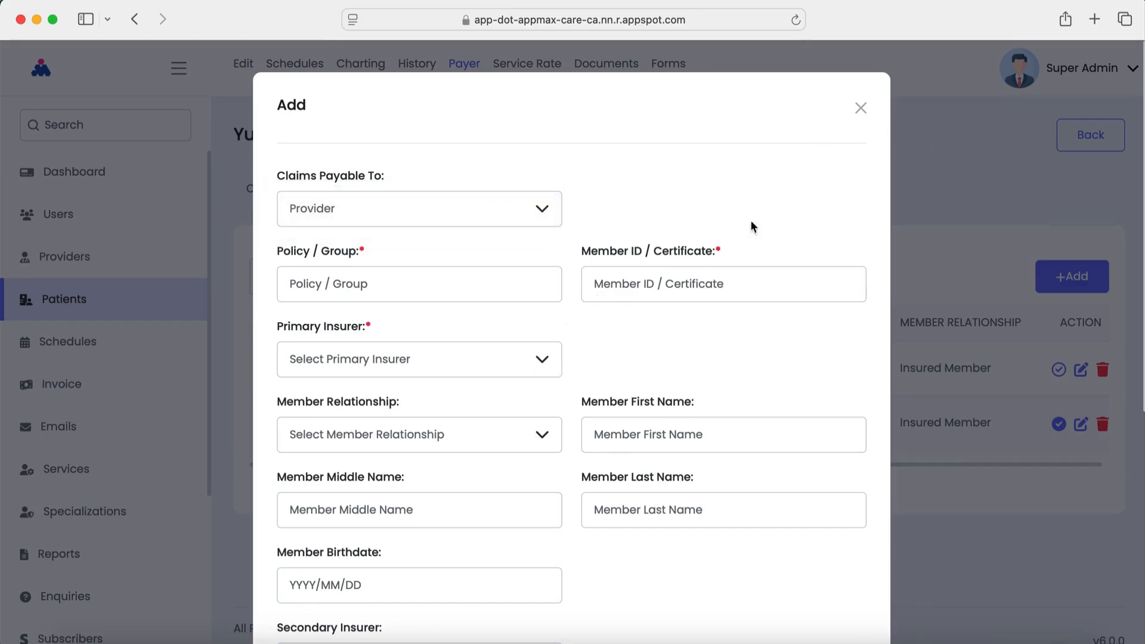
pyautogui.scroll(-6, 717, 361)
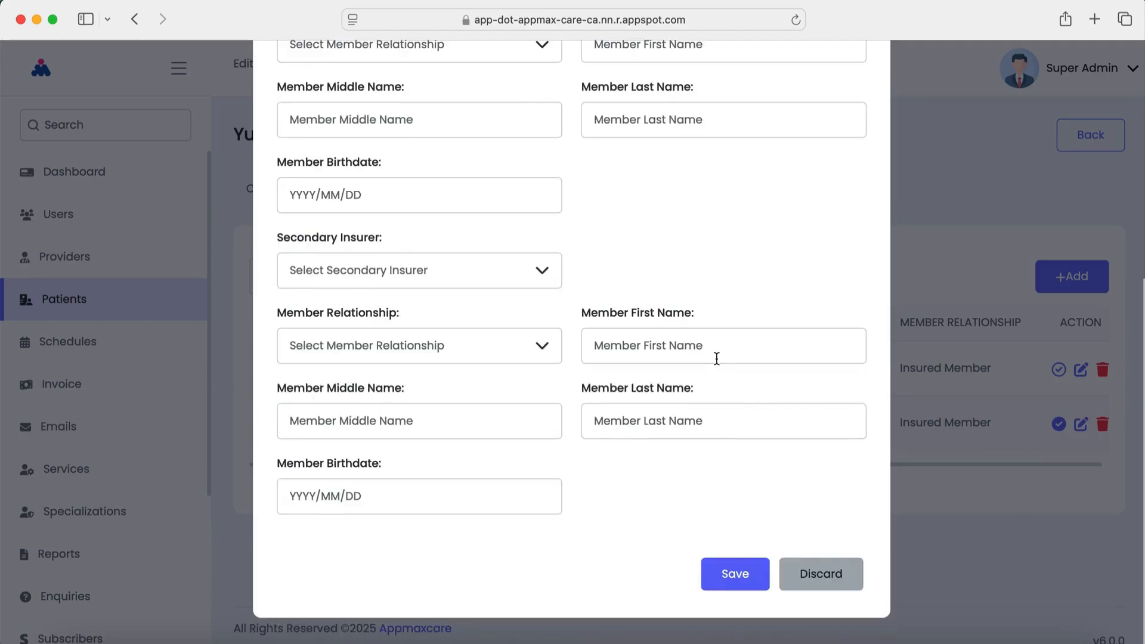
pyautogui.scroll(6, 717, 358)
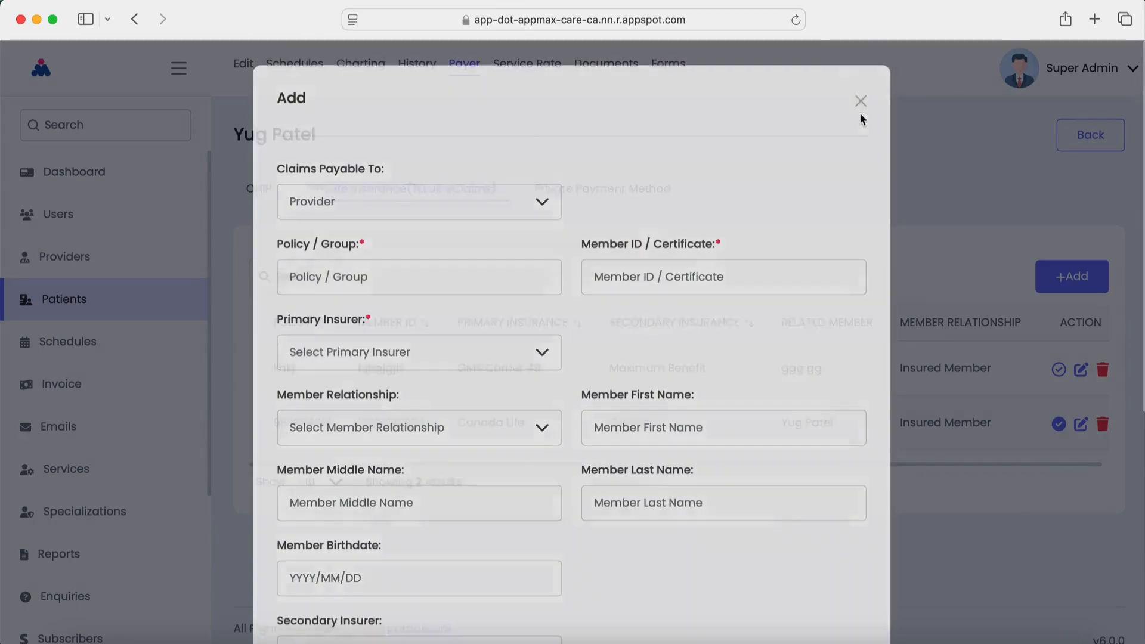
pyautogui.click(860, 109)
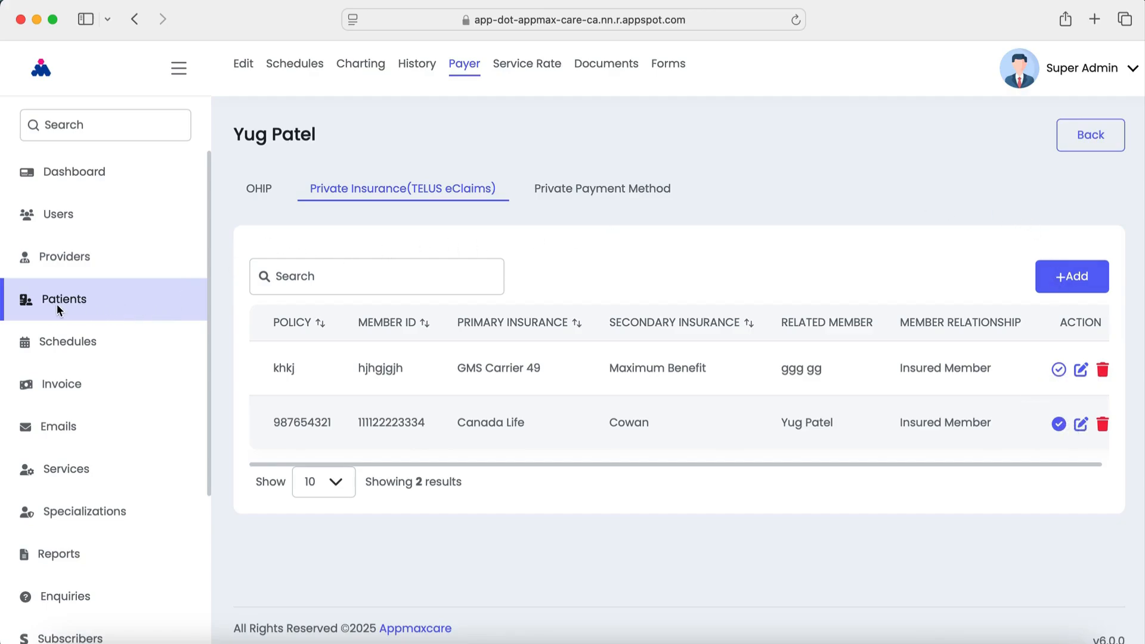
# Open appointment 508 for editing and expand its TELUS eClaims Service Information
pyautogui.click(53, 345)
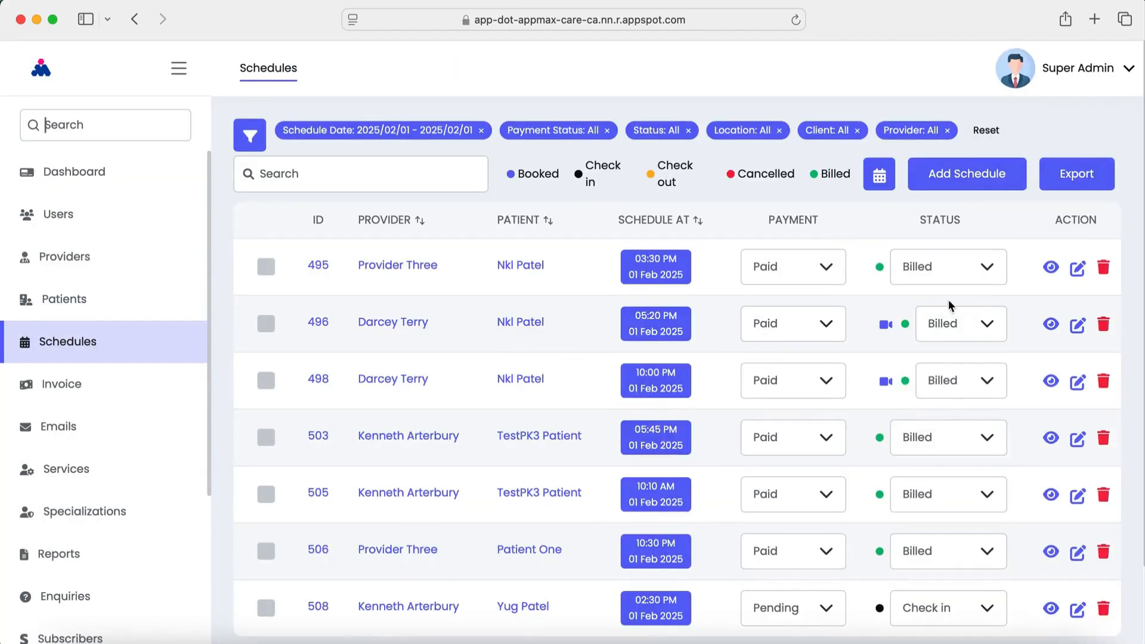
pyautogui.scroll(-3, 909, 417)
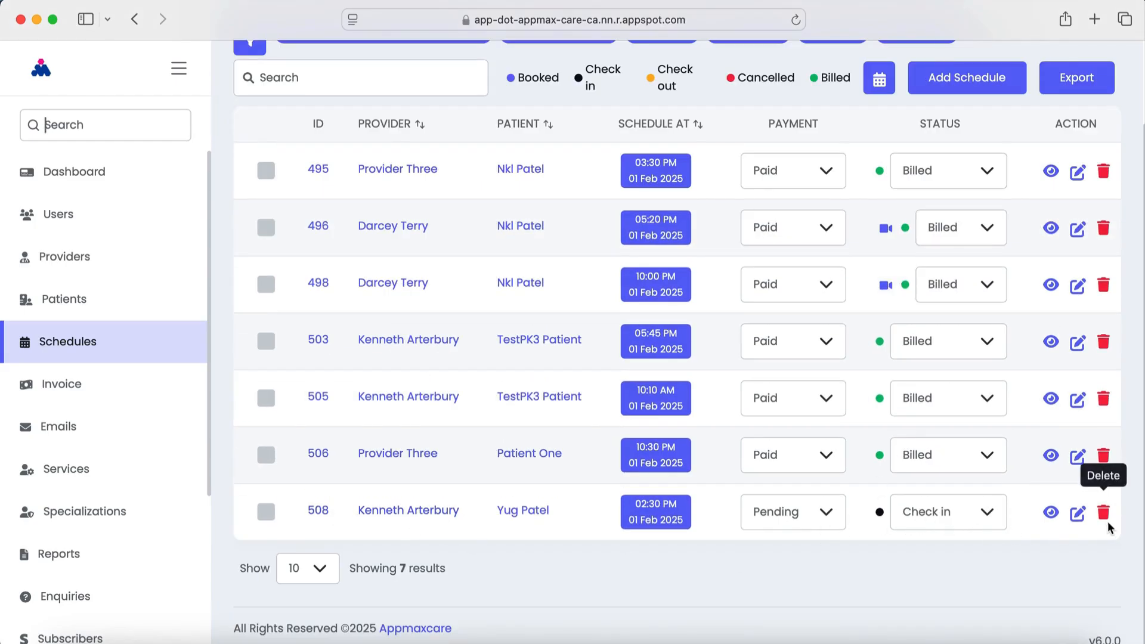
pyautogui.click(1076, 518)
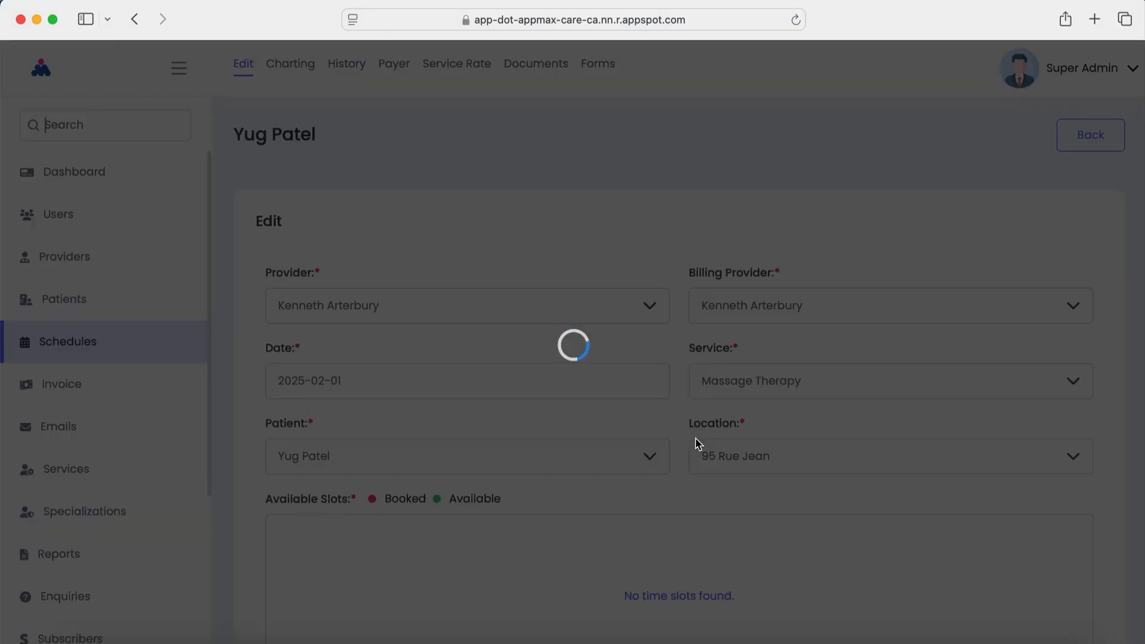
pyautogui.scroll(-8, 694, 443)
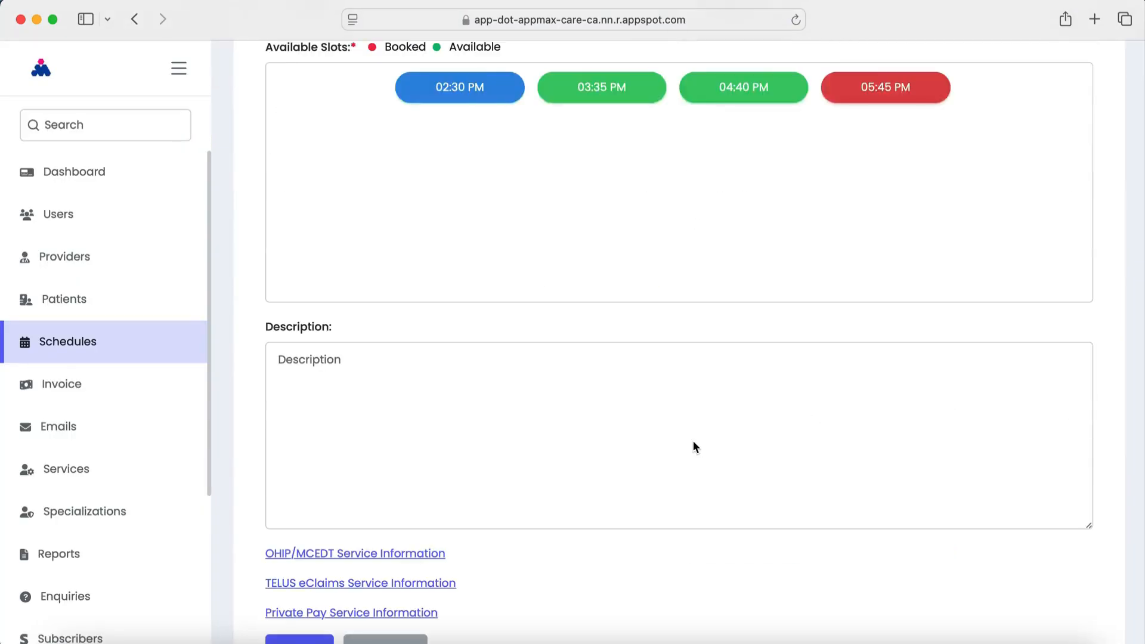
pyautogui.scroll(-3, 693, 443)
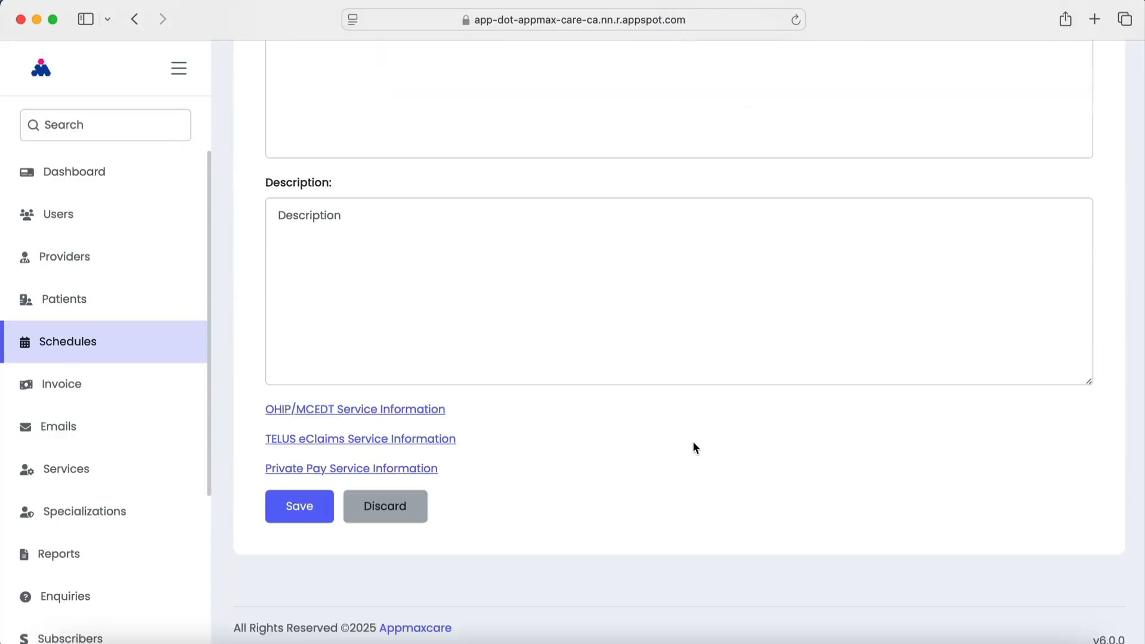
pyautogui.click(350, 438)
pyautogui.scroll(-4, 609, 471)
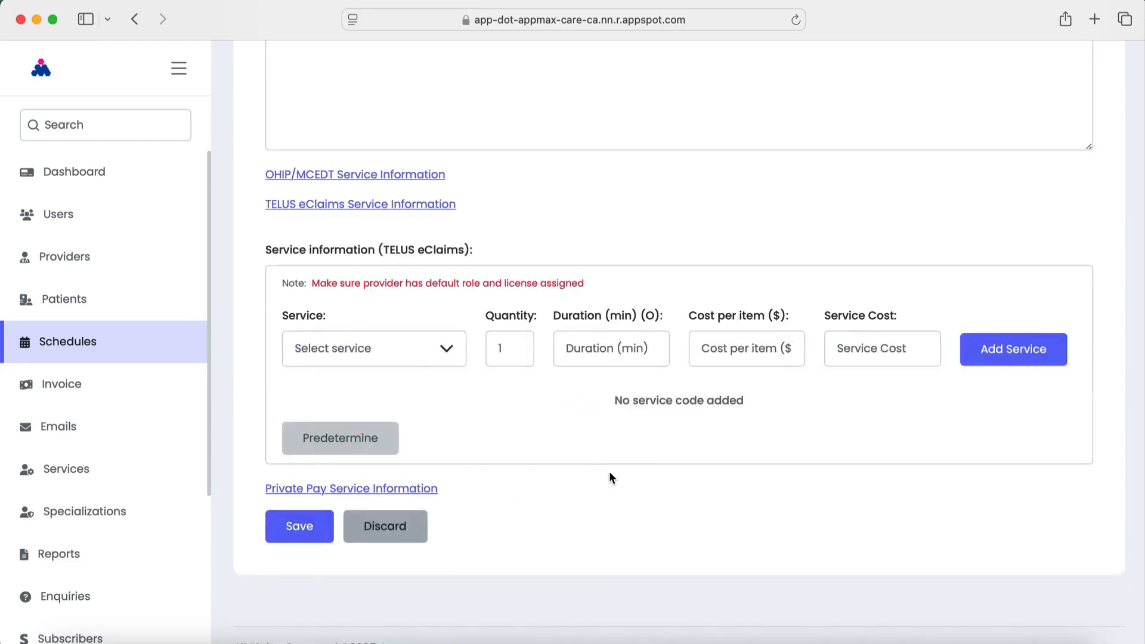
# Add a Massage therapy service line, 60 minutes at $100, and save the appointment
pyautogui.click(383, 347)
pyautogui.click(392, 472)
pyautogui.click(578, 348)
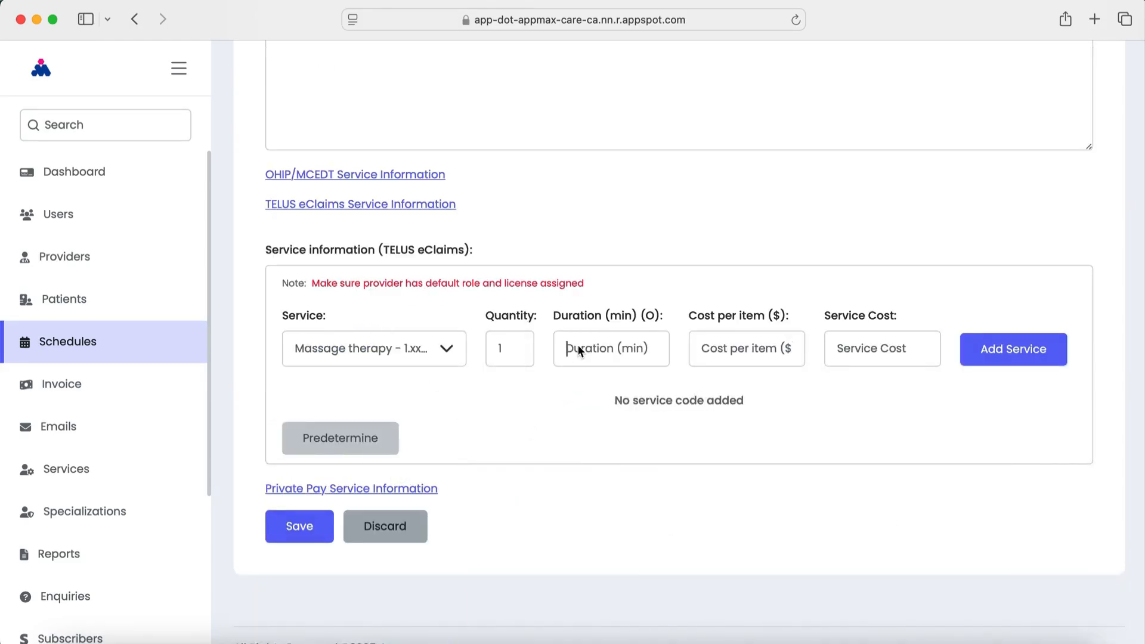
pyautogui.write('60')
pyautogui.press('Tab')
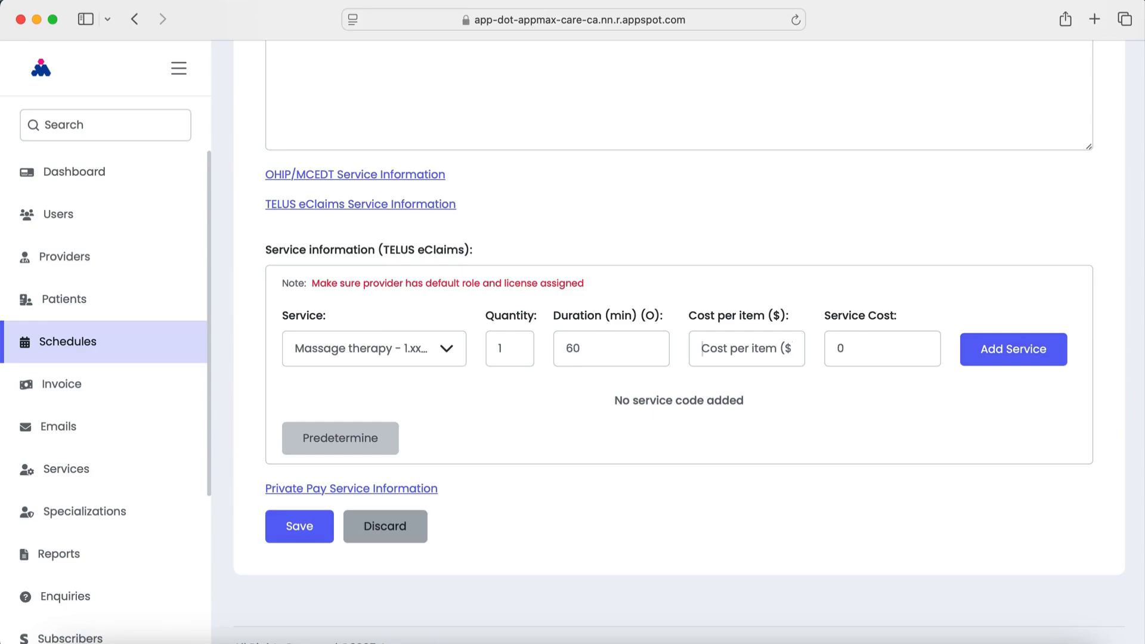
pyautogui.write('100')
pyautogui.press('Tab')
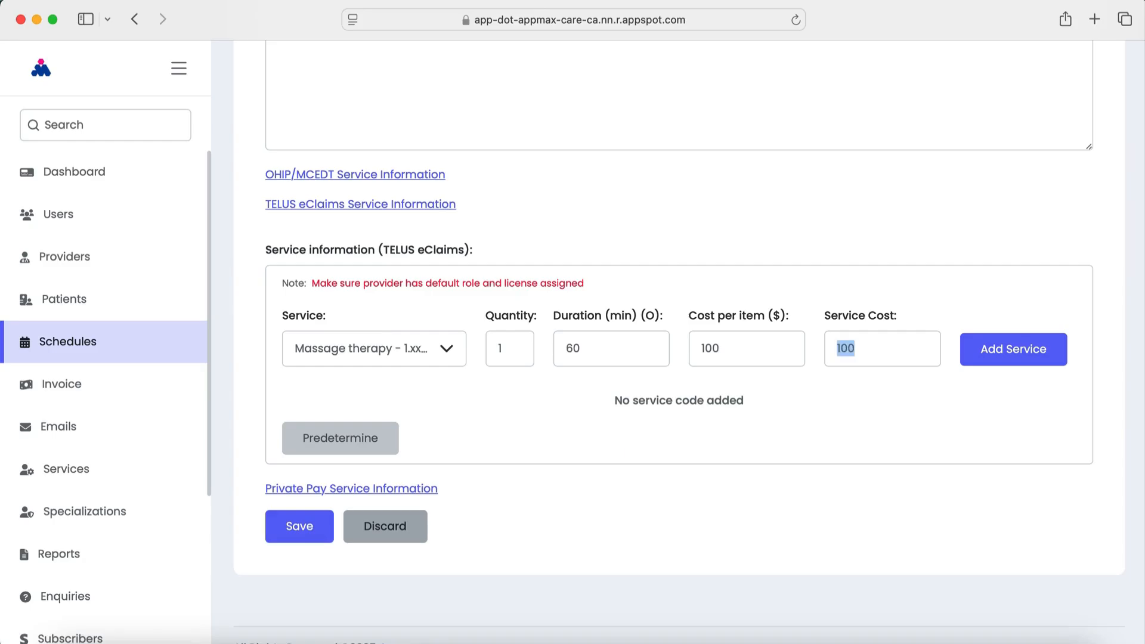
pyautogui.click(1034, 356)
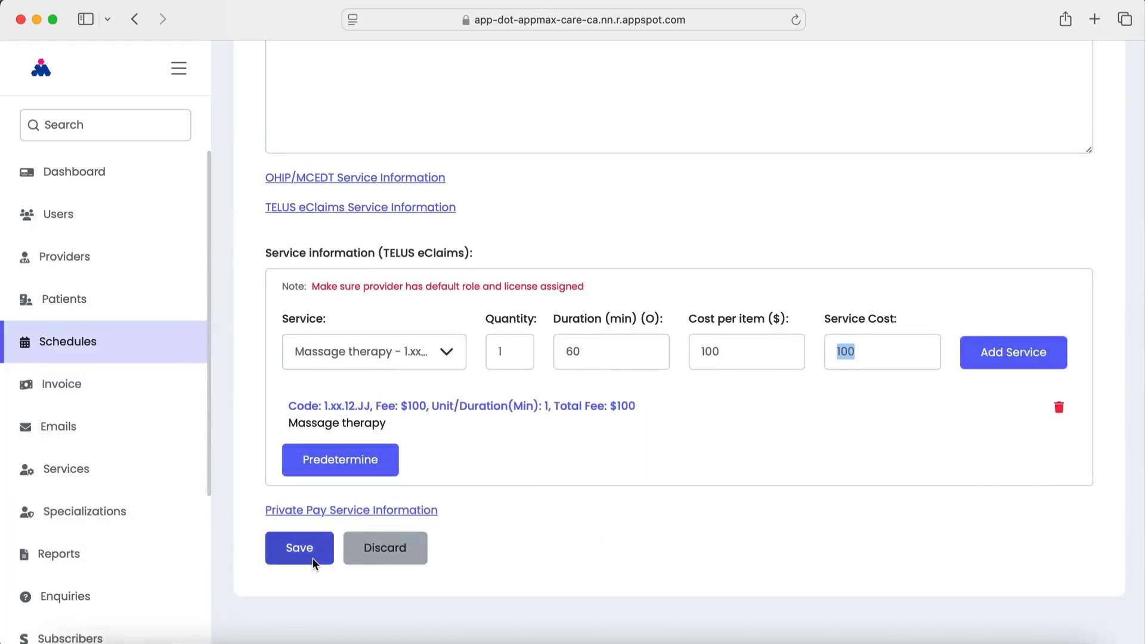
pyautogui.click(313, 558)
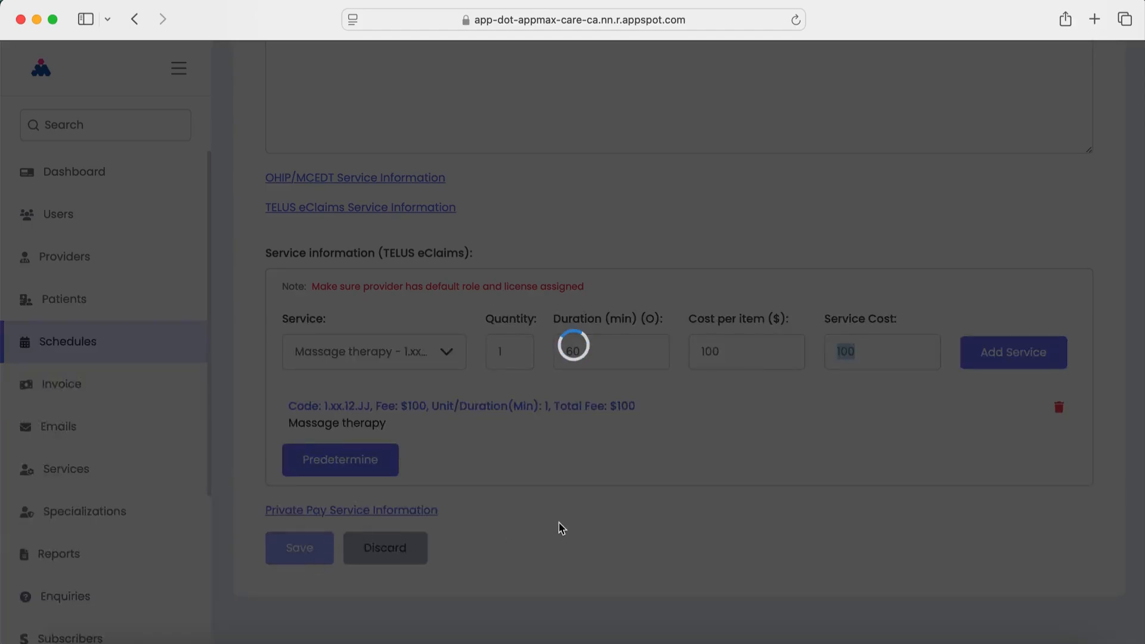
# Reopen appointment 508's edit form at the TELUS eClaims service section
pyautogui.scroll(-3, 665, 509)
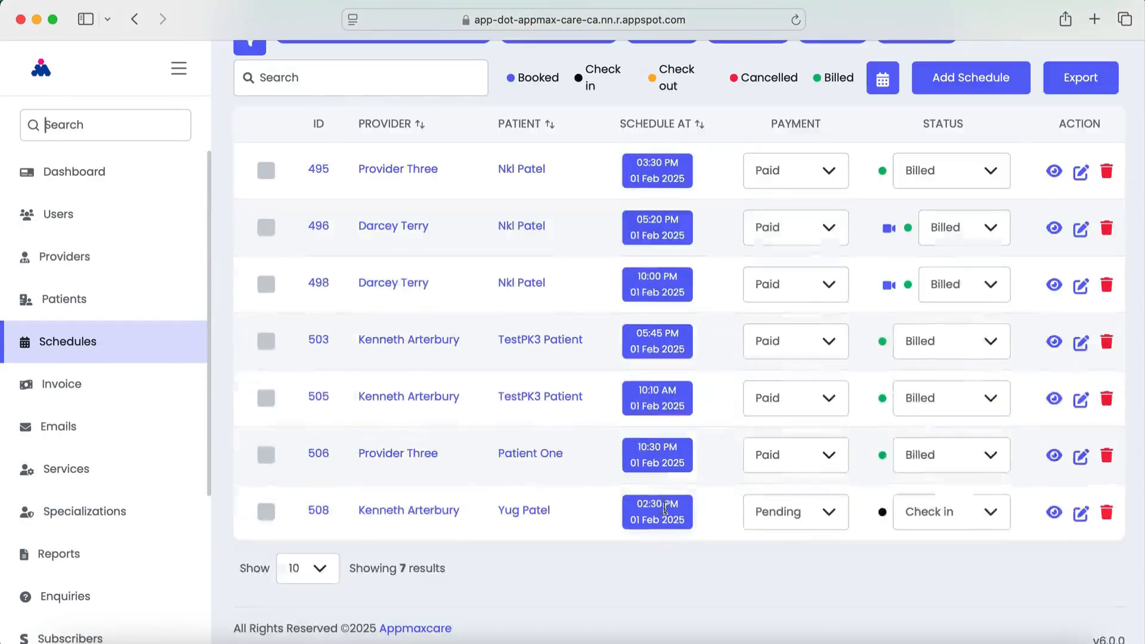
pyautogui.click(1082, 513)
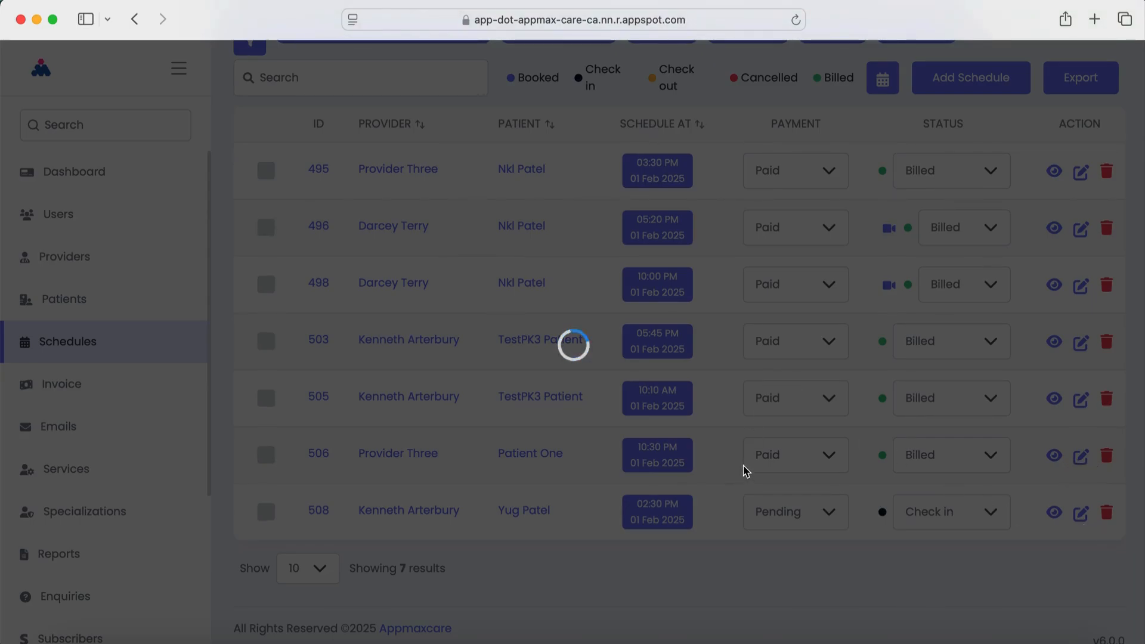
pyautogui.scroll(-10, 748, 463)
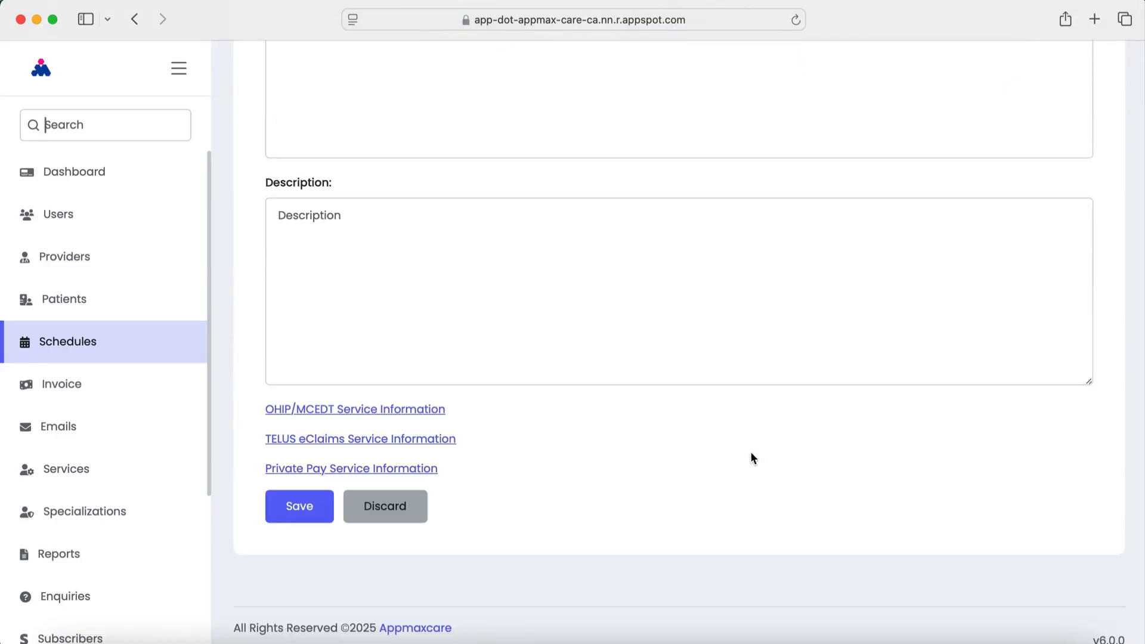
pyautogui.click(396, 439)
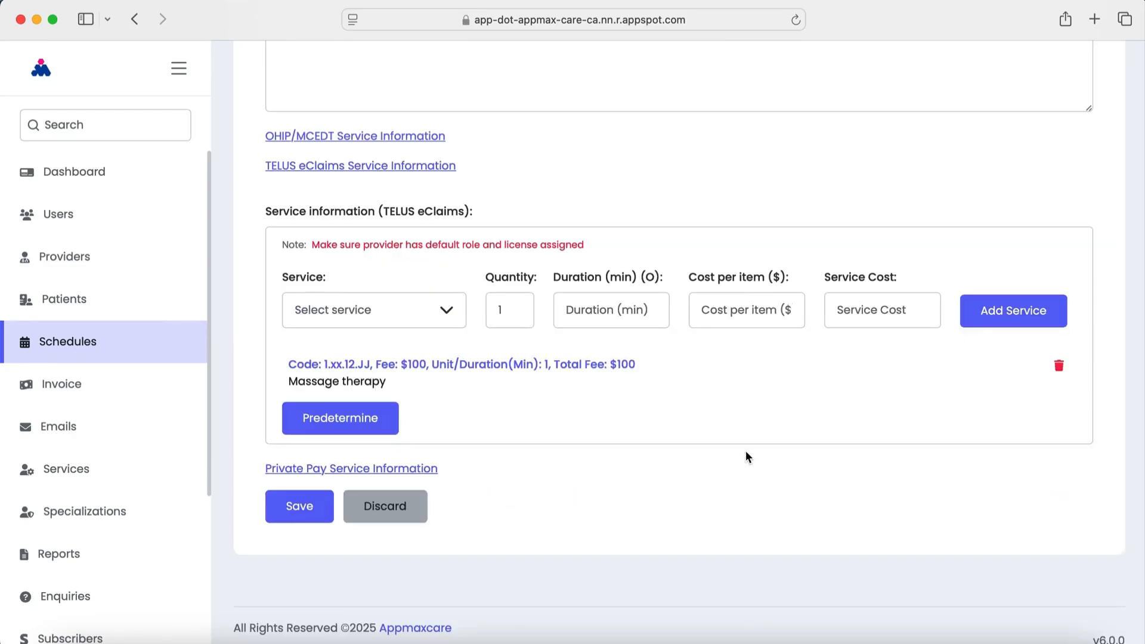
# Submit a TELUS eClaims predetermination for the Massage therapy service, accepting the terms
pyautogui.click(350, 427)
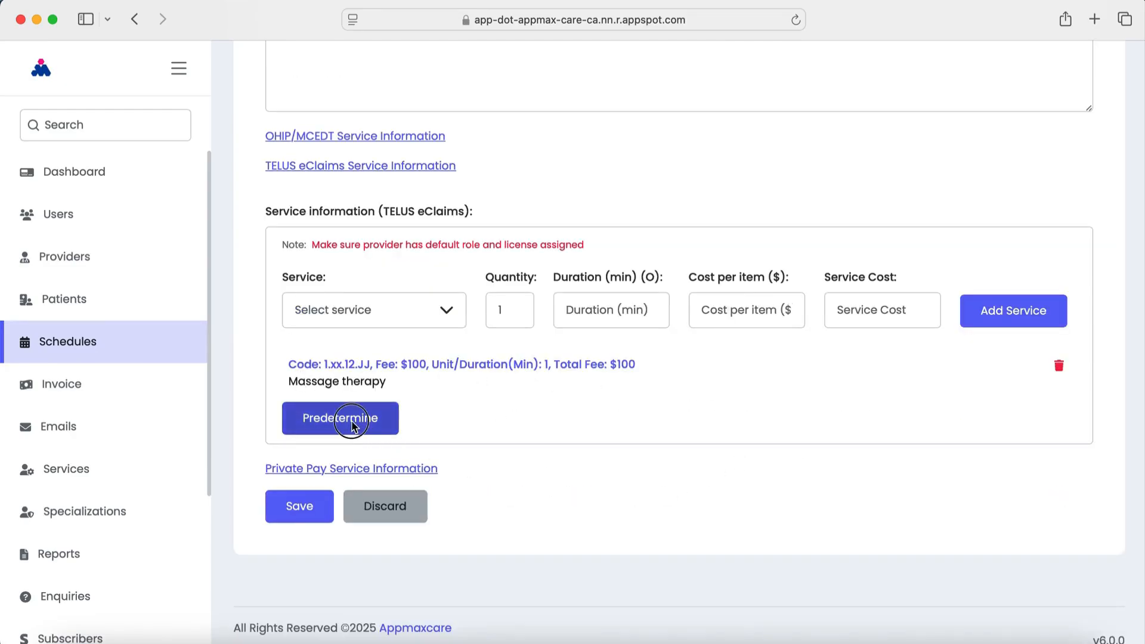
pyautogui.scroll(-5, 627, 408)
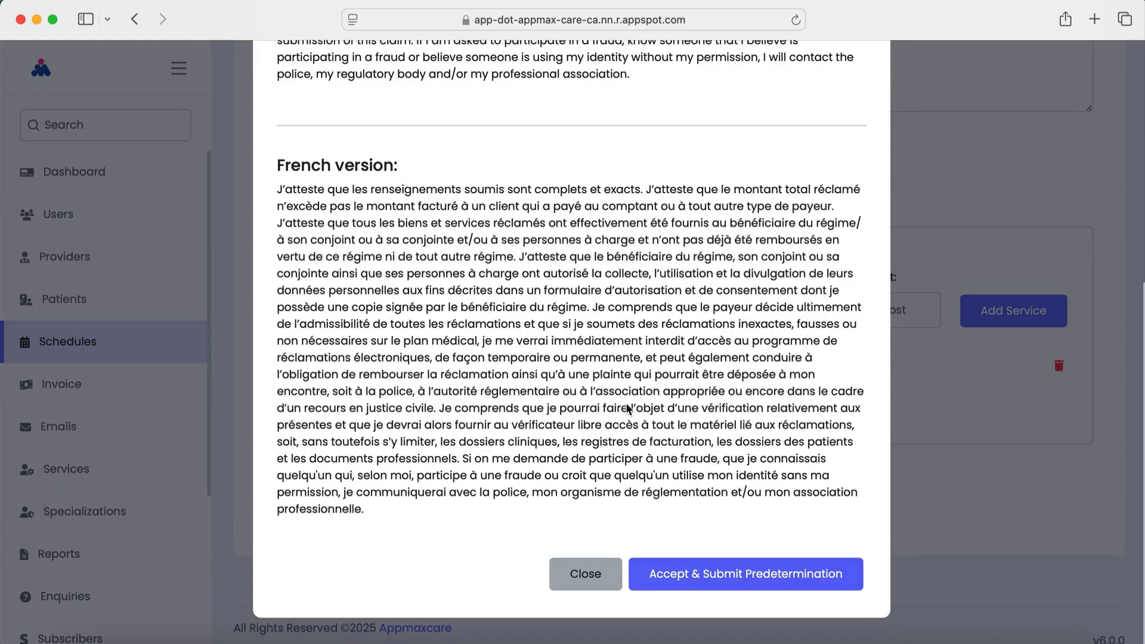
pyautogui.scroll(5, 626, 442)
pyautogui.scroll(-5, 629, 405)
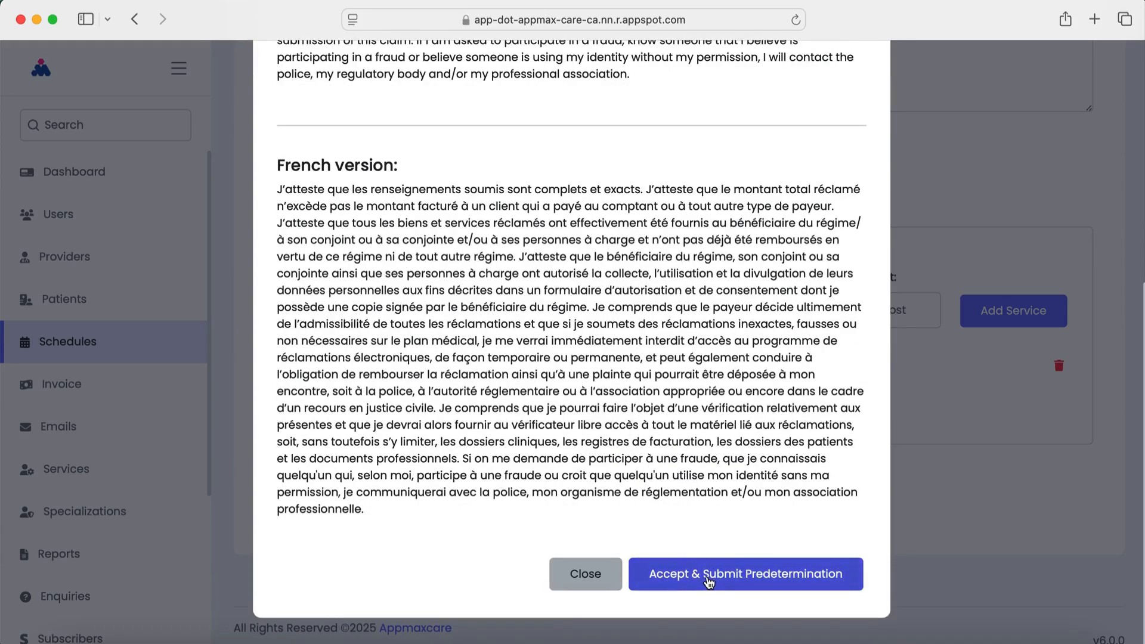
pyautogui.click(709, 579)
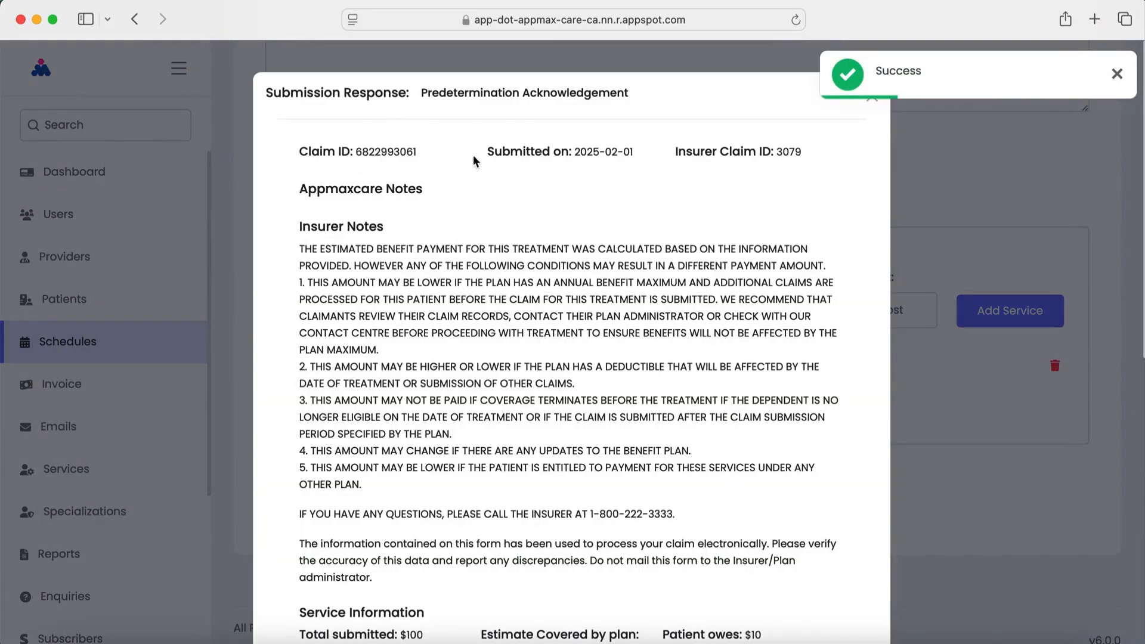
# Review the estimate: $90.00 covered by the plan and $10 owed by the patient
pyautogui.scroll(-5, 525, 370)
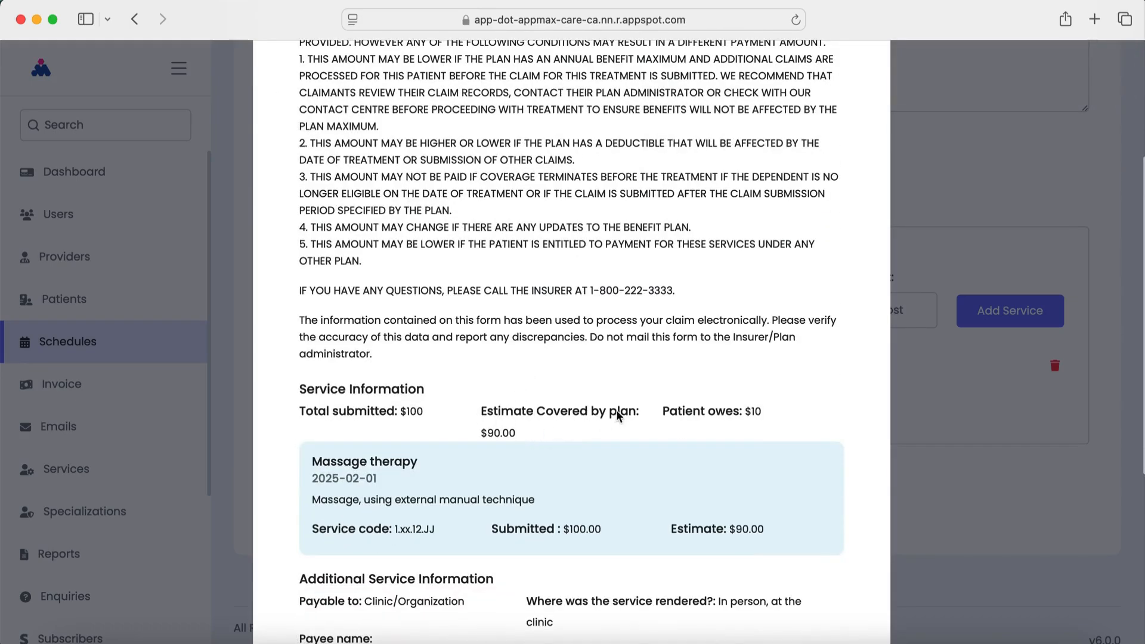
pyautogui.moveTo(470, 437); pyautogui.dragTo(534, 443)
pyautogui.moveTo(303, 411); pyautogui.dragTo(366, 413)
pyautogui.scroll(-1, 477, 489)
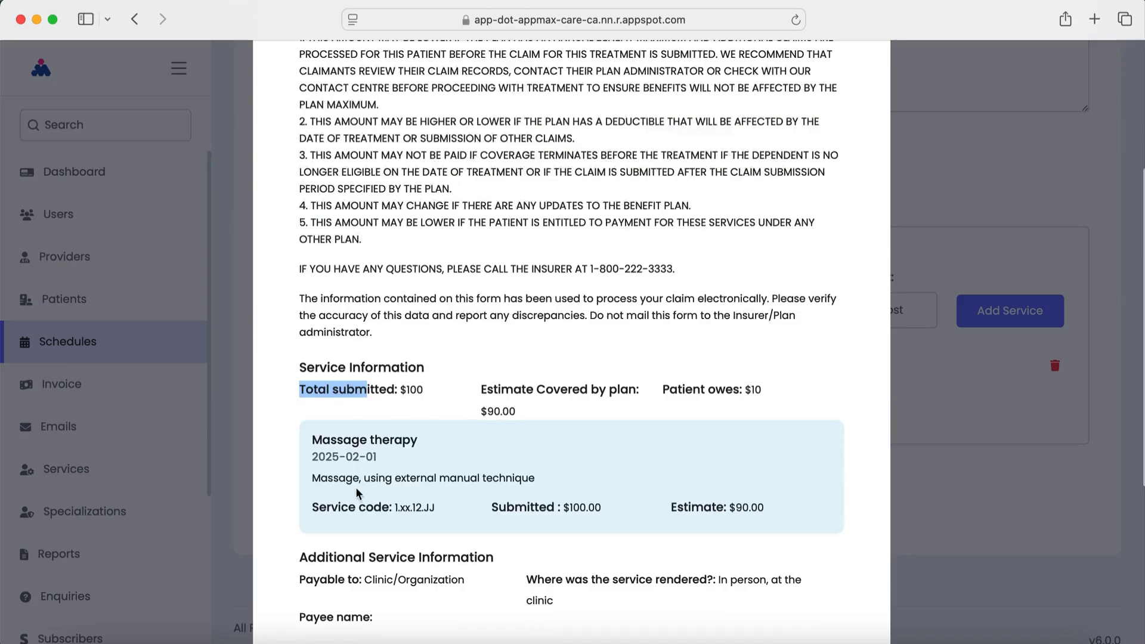
pyautogui.moveTo(476, 501); pyautogui.dragTo(781, 512)
pyautogui.click(782, 513)
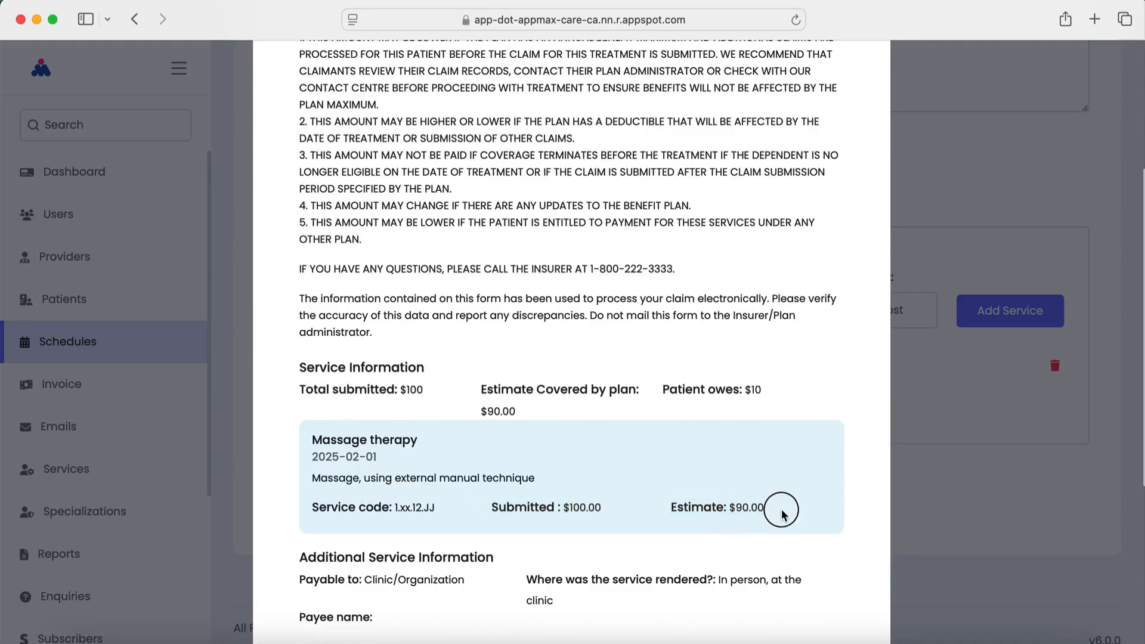
pyautogui.scroll(-5, 657, 566)
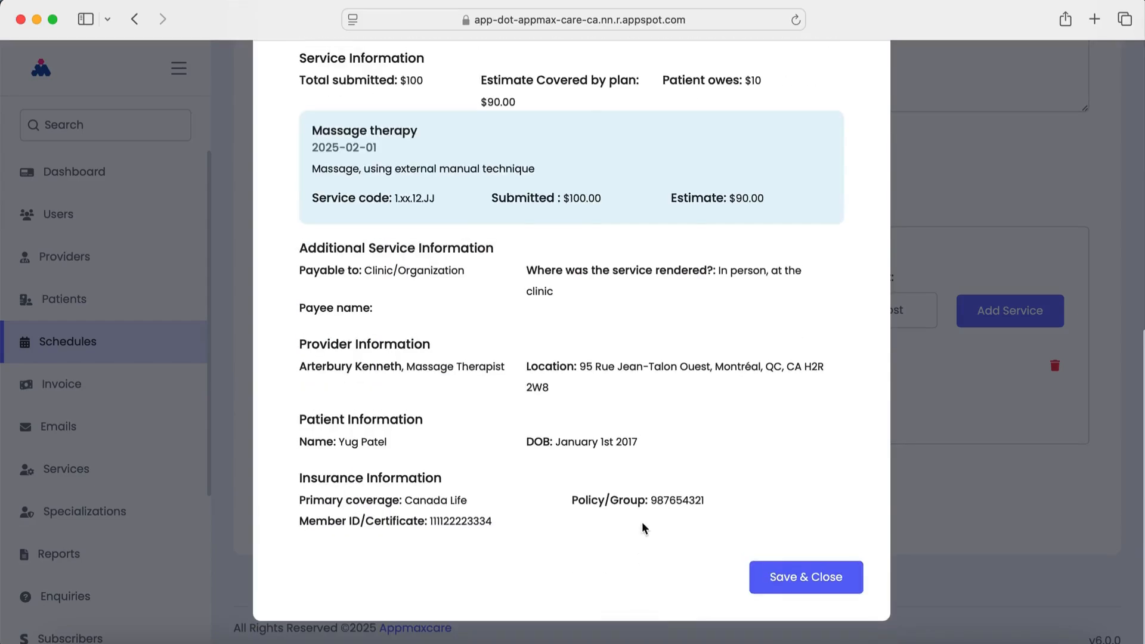
# Confirm payable to Clinic/Organization, massage therapist role and Canada Life coverage, then Save & Close
pyautogui.moveTo(296, 276); pyautogui.dragTo(463, 281)
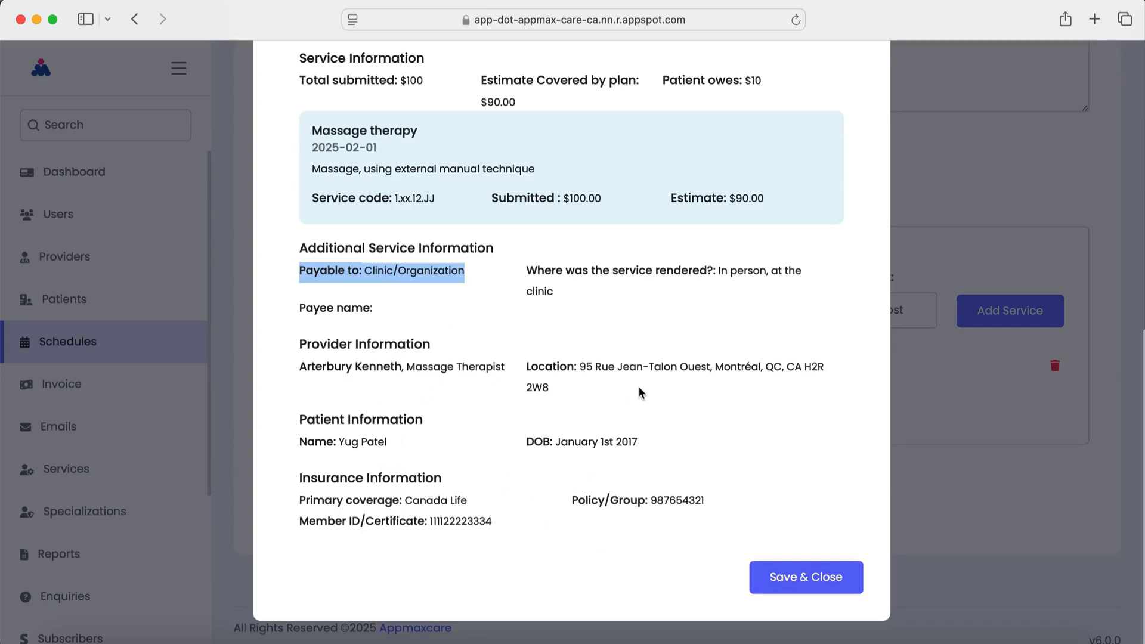
pyautogui.moveTo(407, 367); pyautogui.dragTo(469, 368)
pyautogui.moveTo(345, 442); pyautogui.dragTo(374, 442)
pyautogui.moveTo(427, 501); pyautogui.dragTo(467, 501)
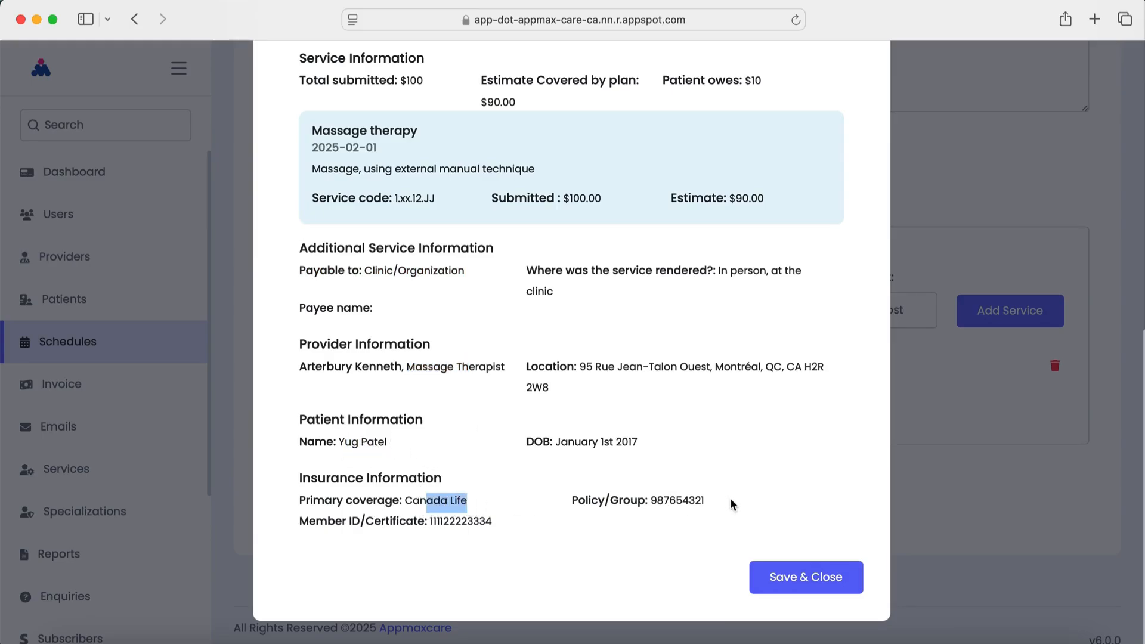
pyautogui.scroll(10, 713, 474)
pyautogui.scroll(-10, 714, 473)
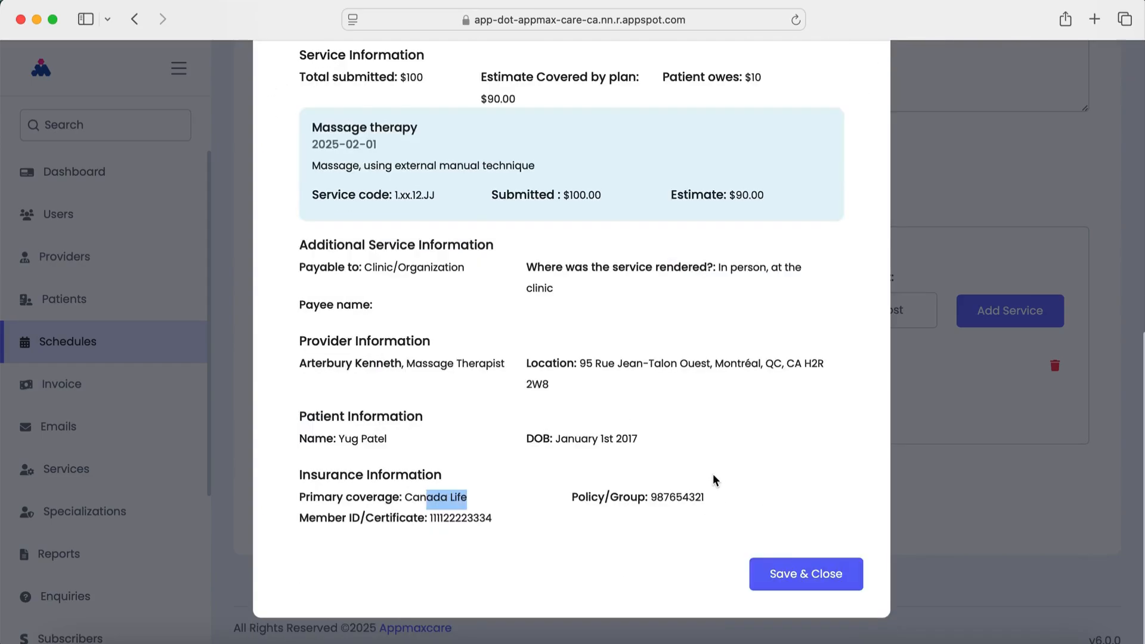
pyautogui.click(809, 576)
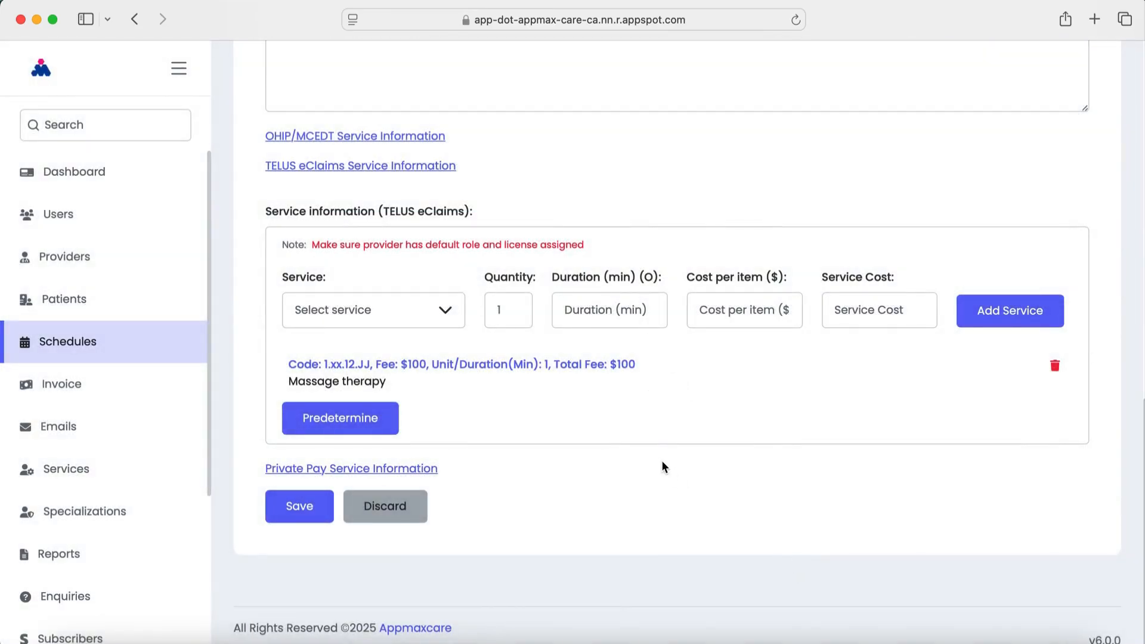
# Change appointment 508's status to Check out in the Schedules list
pyautogui.scroll(15, 657, 462)
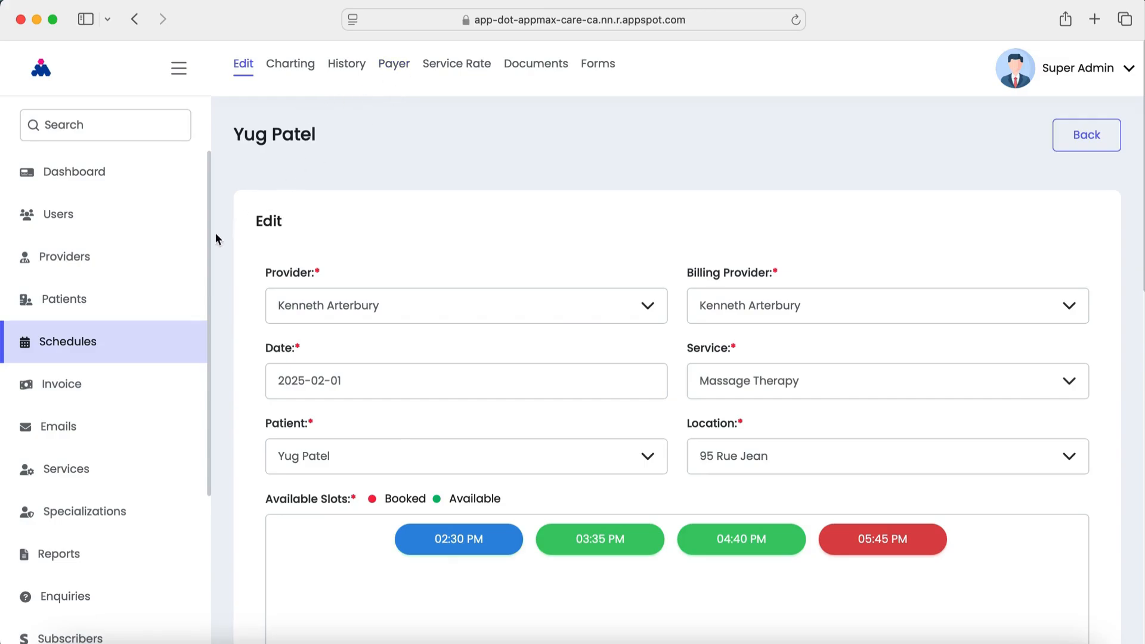
pyautogui.click(81, 345)
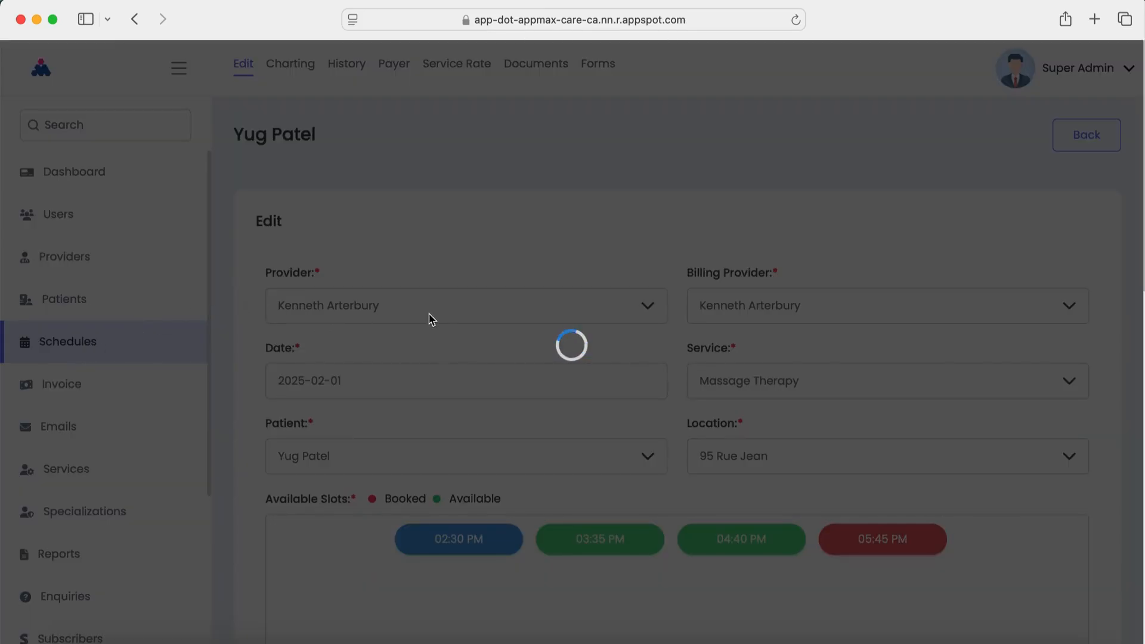
pyautogui.scroll(-3, 537, 369)
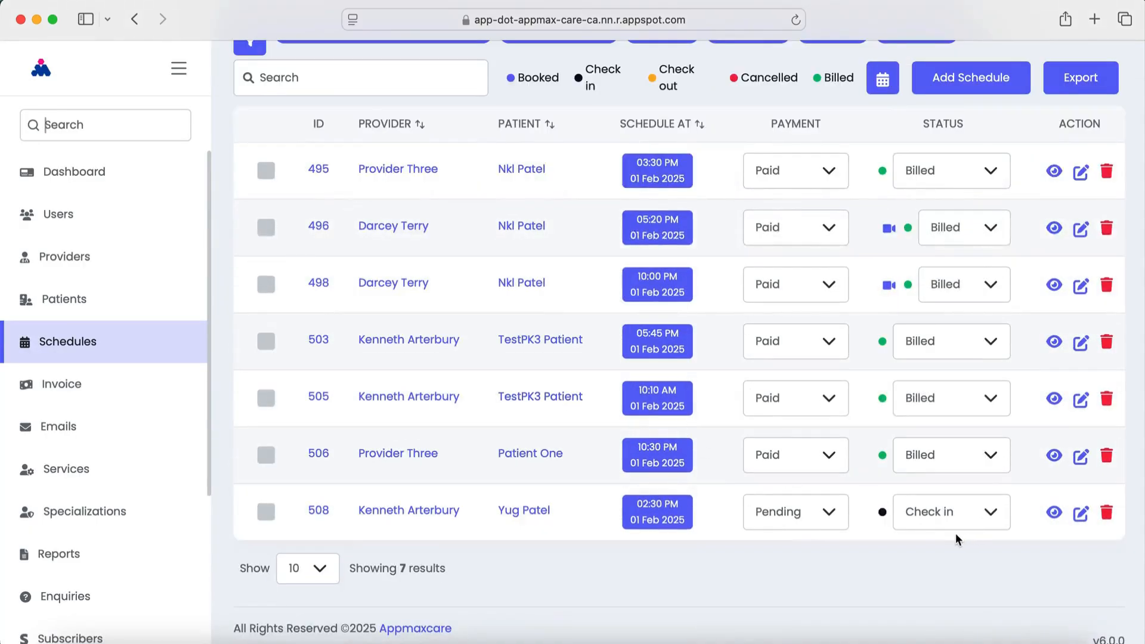
pyautogui.click(939, 518)
pyautogui.click(952, 433)
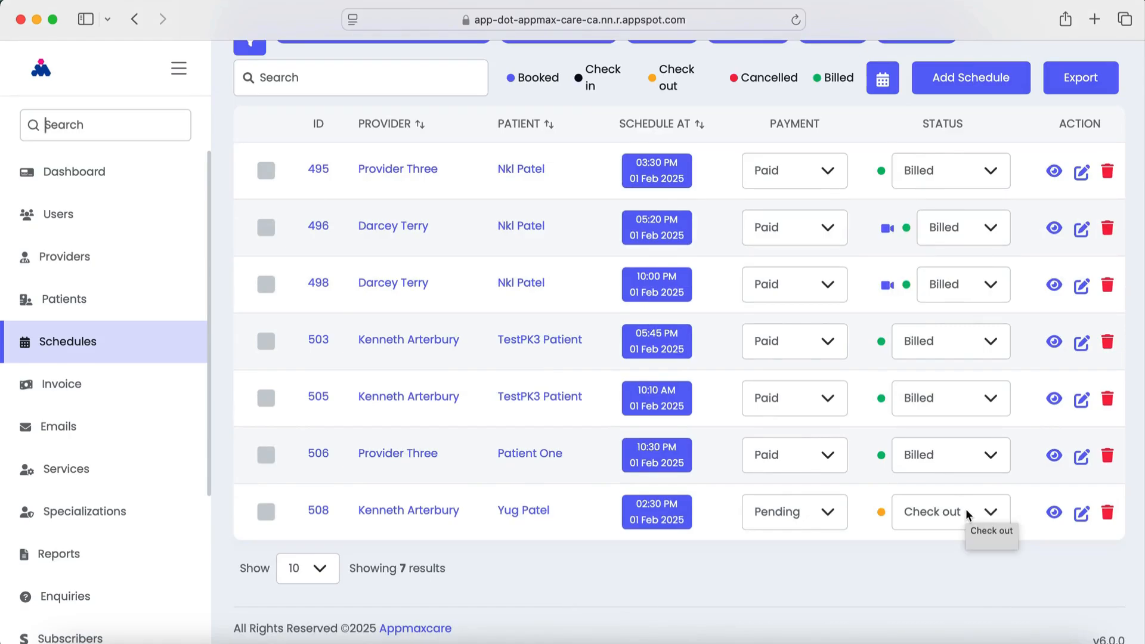
pyautogui.click(66, 389)
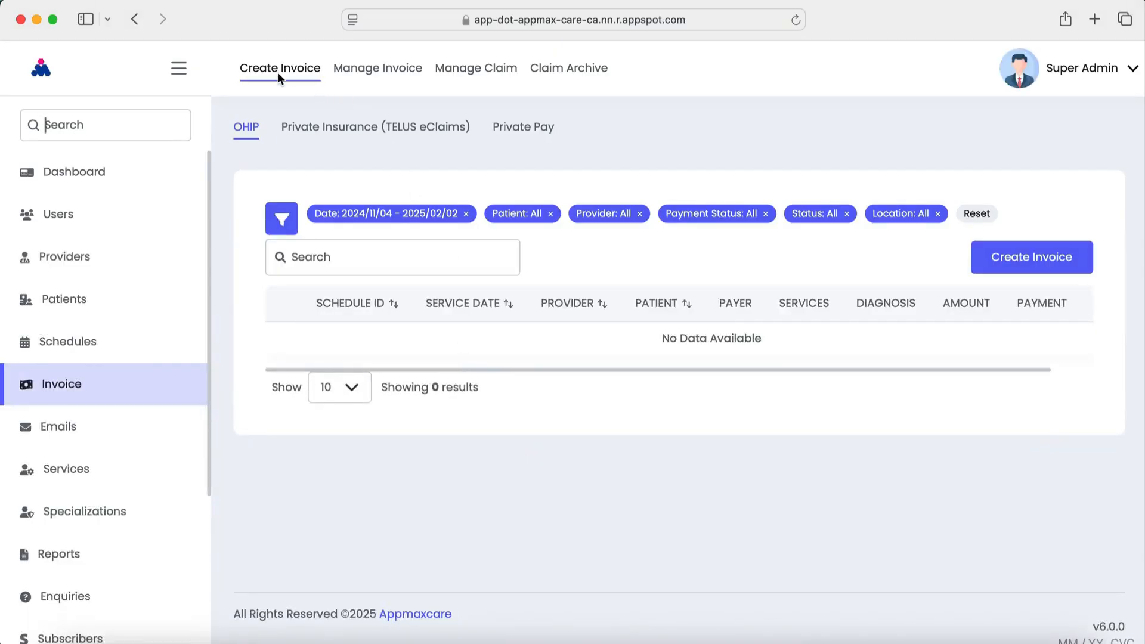
# Create a Private Insurance (TELUS eClaims) invoice for appointment 508
pyautogui.click(386, 130)
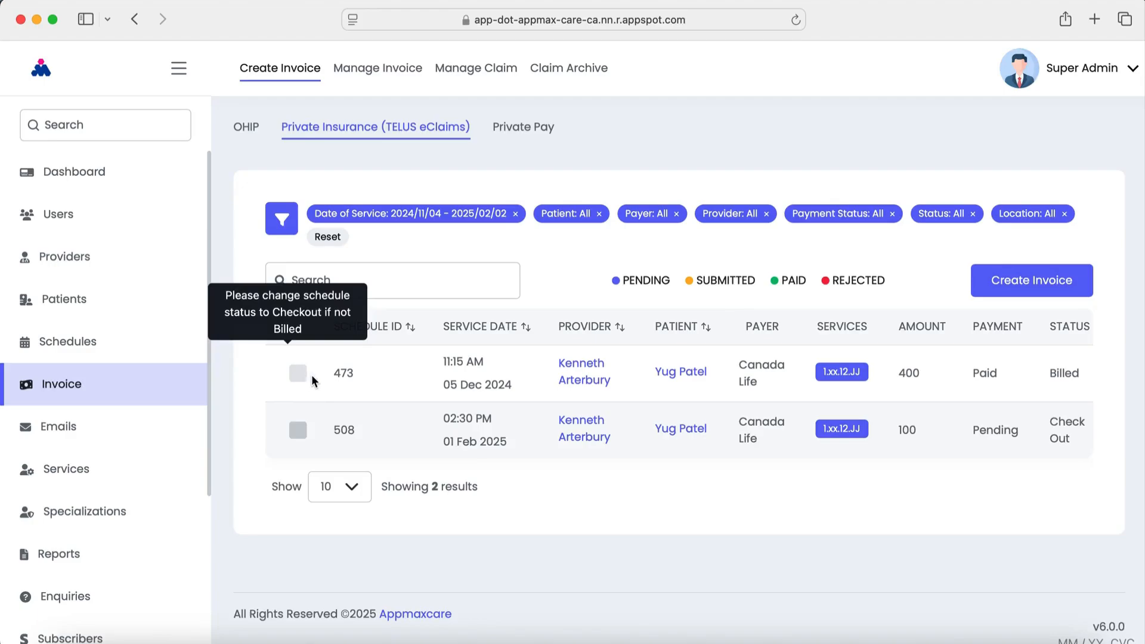
pyautogui.moveTo(1050, 372); pyautogui.dragTo(1080, 374)
pyautogui.click(827, 464)
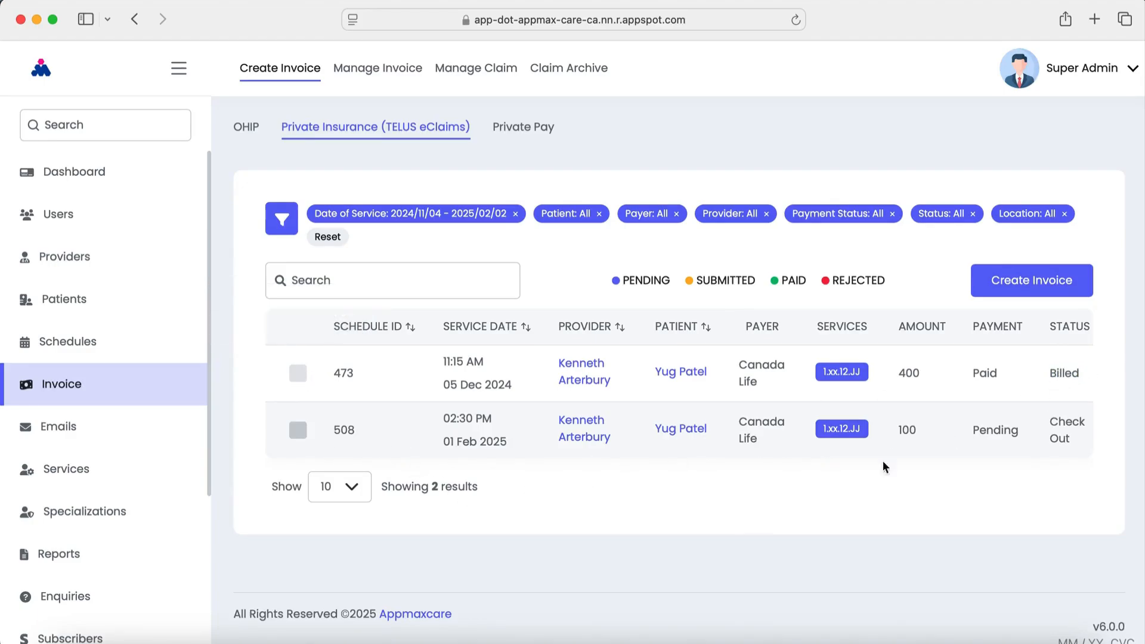
pyautogui.click(301, 436)
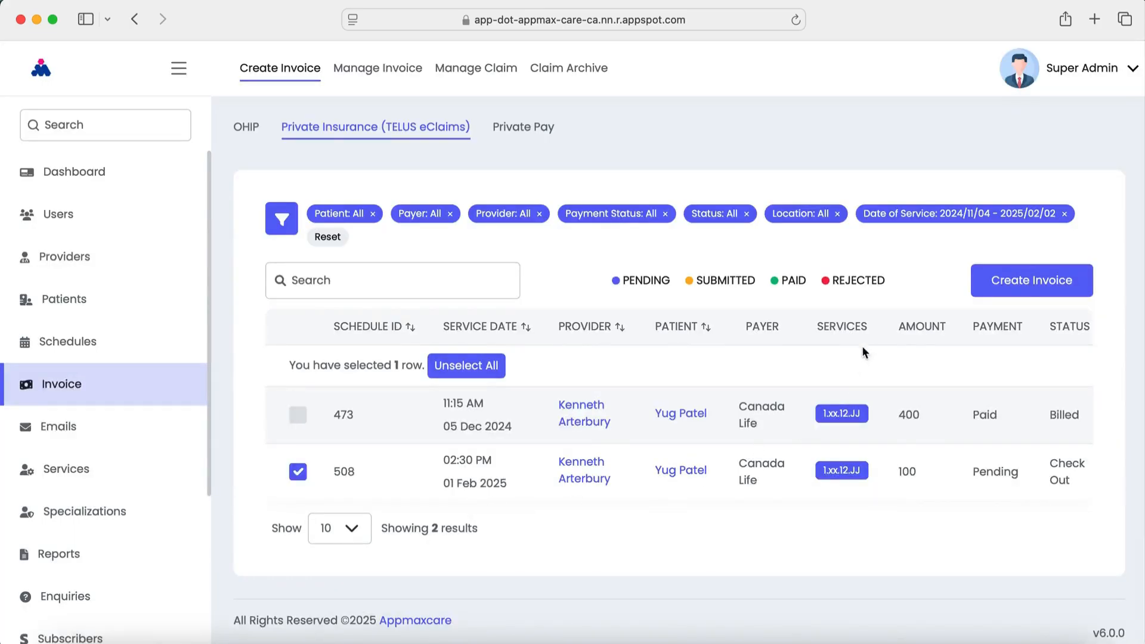
pyautogui.click(985, 280)
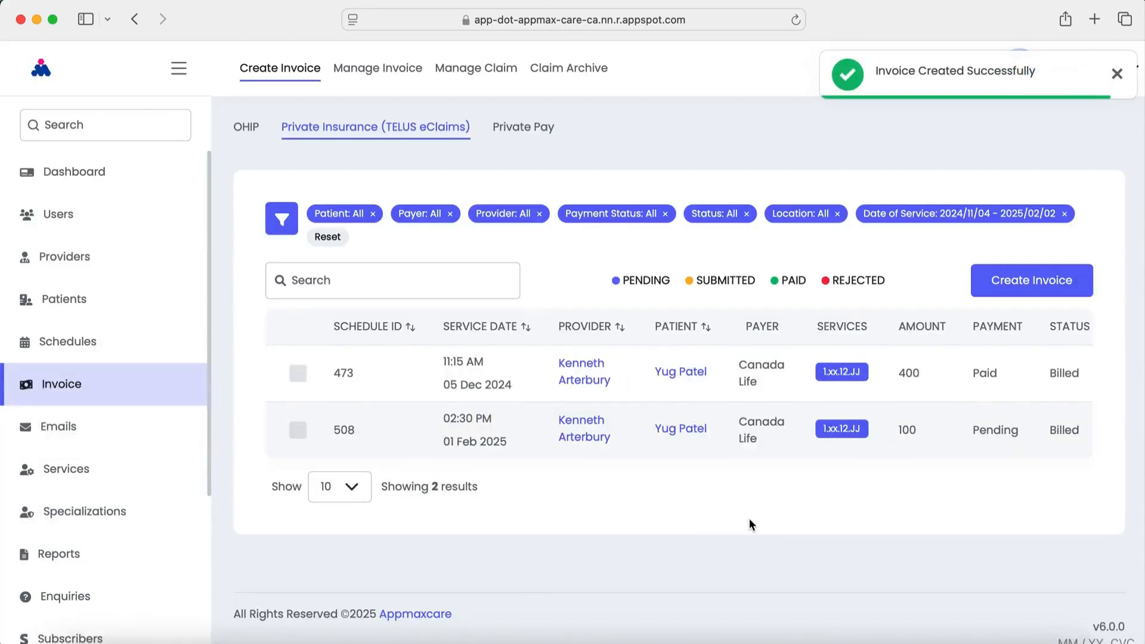
pyautogui.click(392, 75)
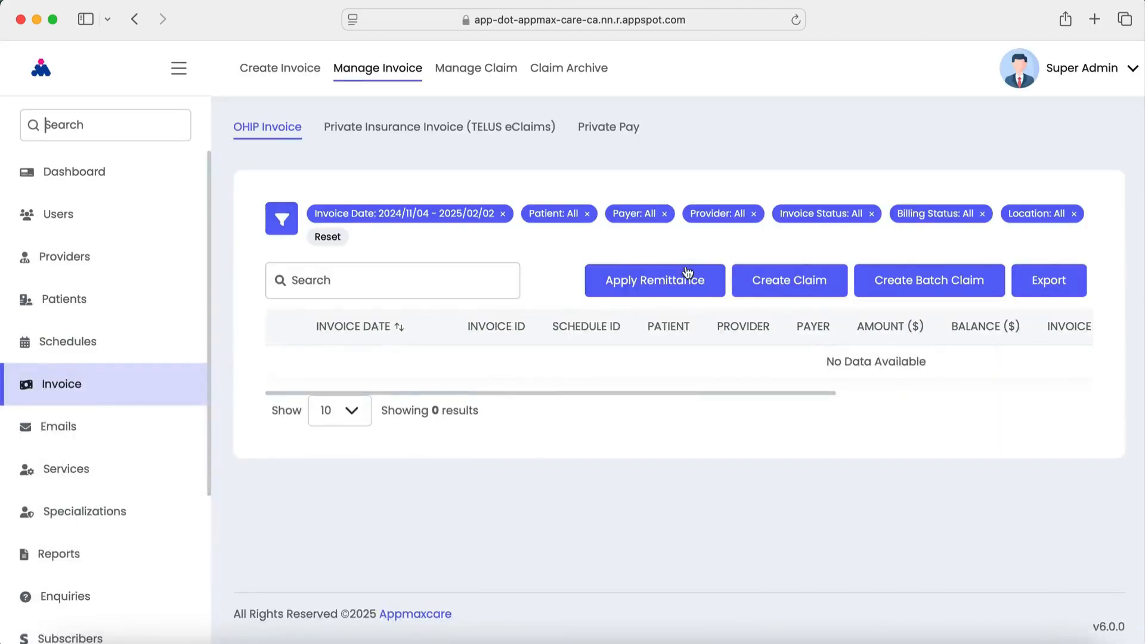
# View invoice 62 as a document: one Massage therapy line, C$100,00 total, due 02/16/2025
pyautogui.click(434, 128)
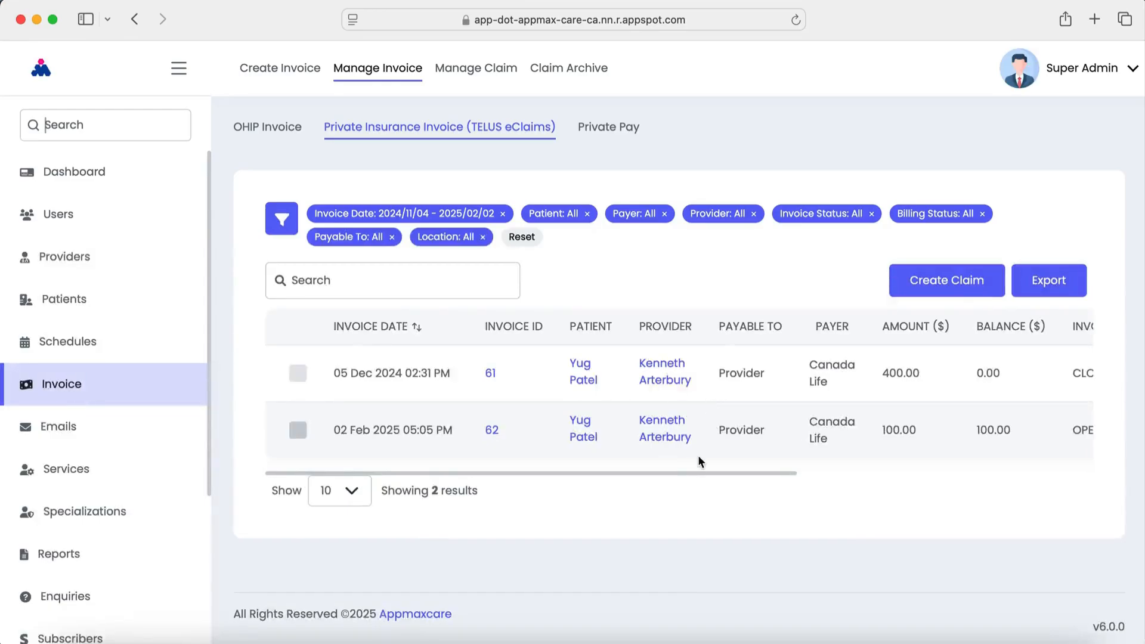
pyautogui.moveTo(662, 473); pyautogui.dragTo(999, 476)
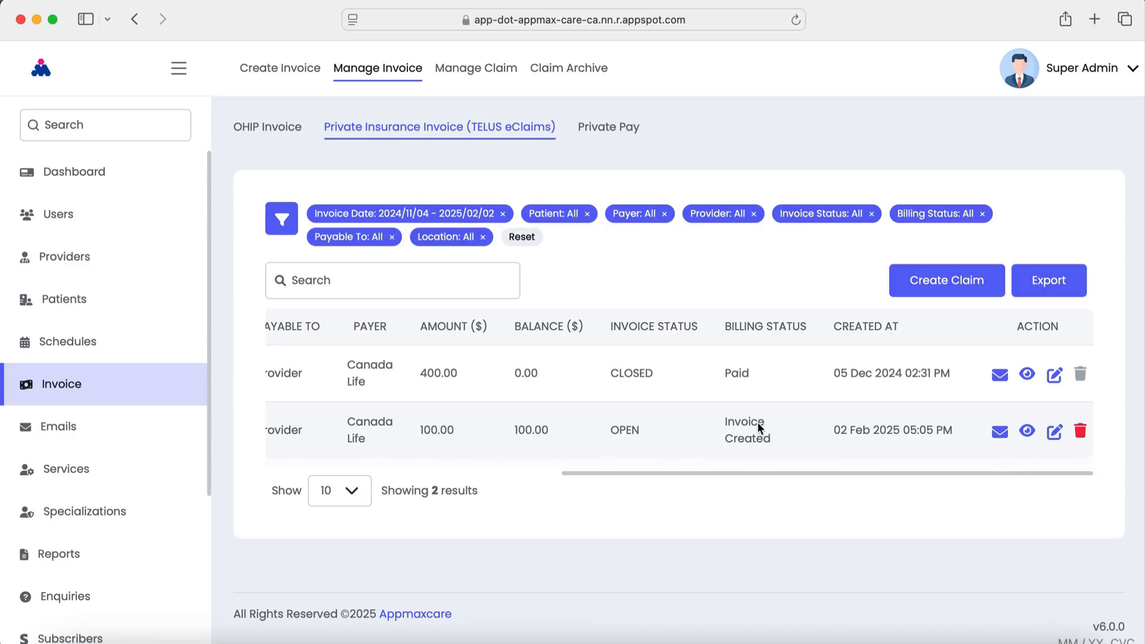
pyautogui.moveTo(751, 476); pyautogui.dragTo(1030, 469)
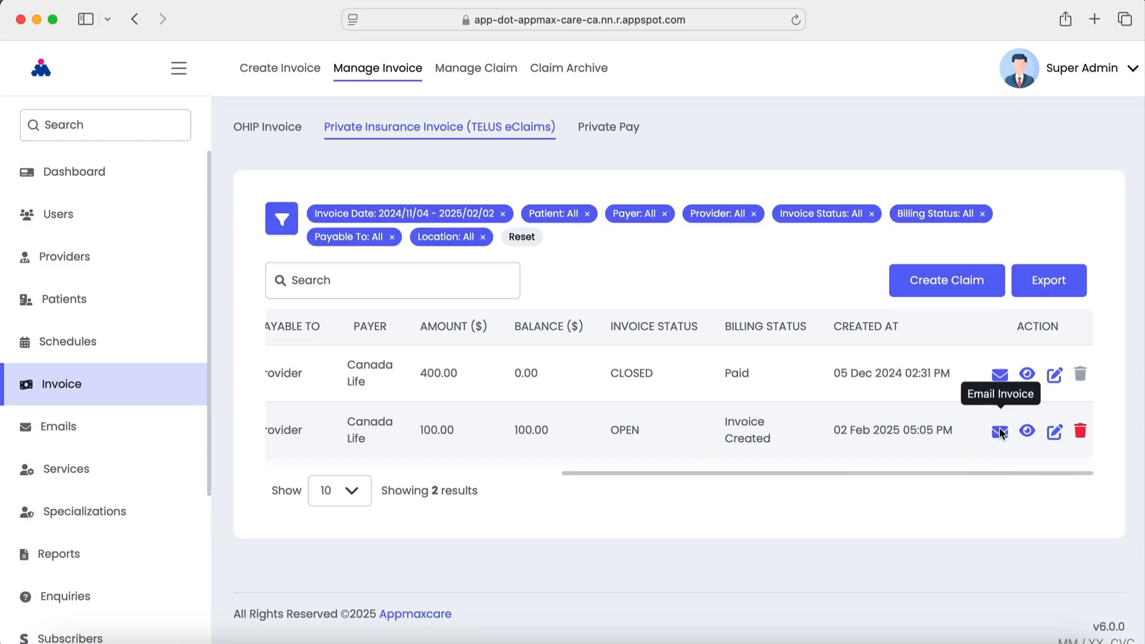
pyautogui.click(1027, 431)
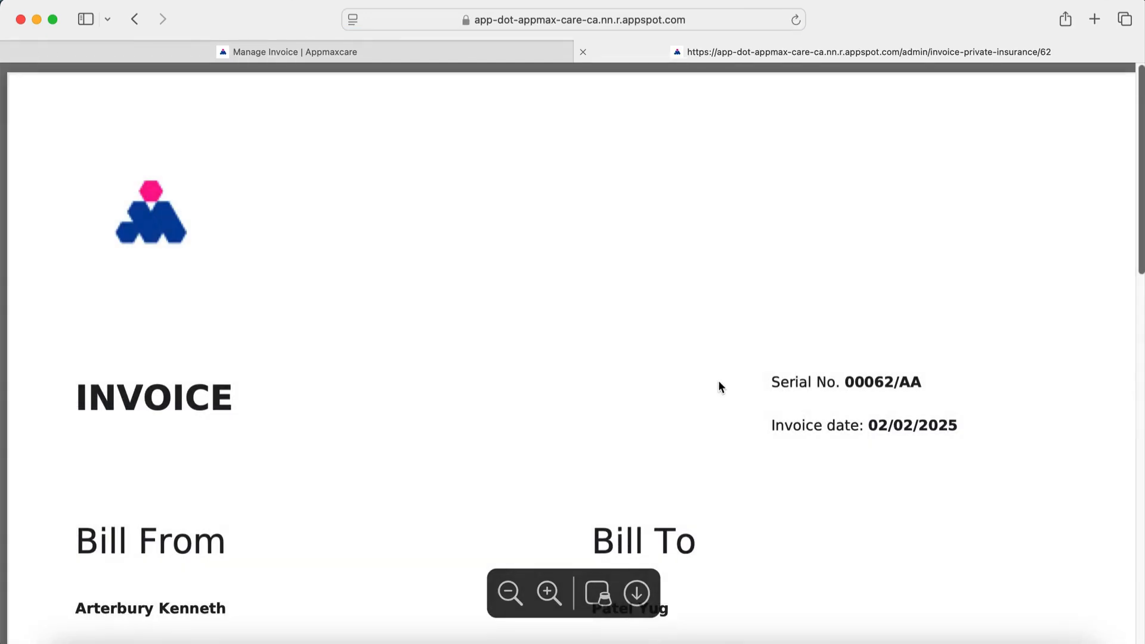
pyautogui.scroll(-8, 718, 382)
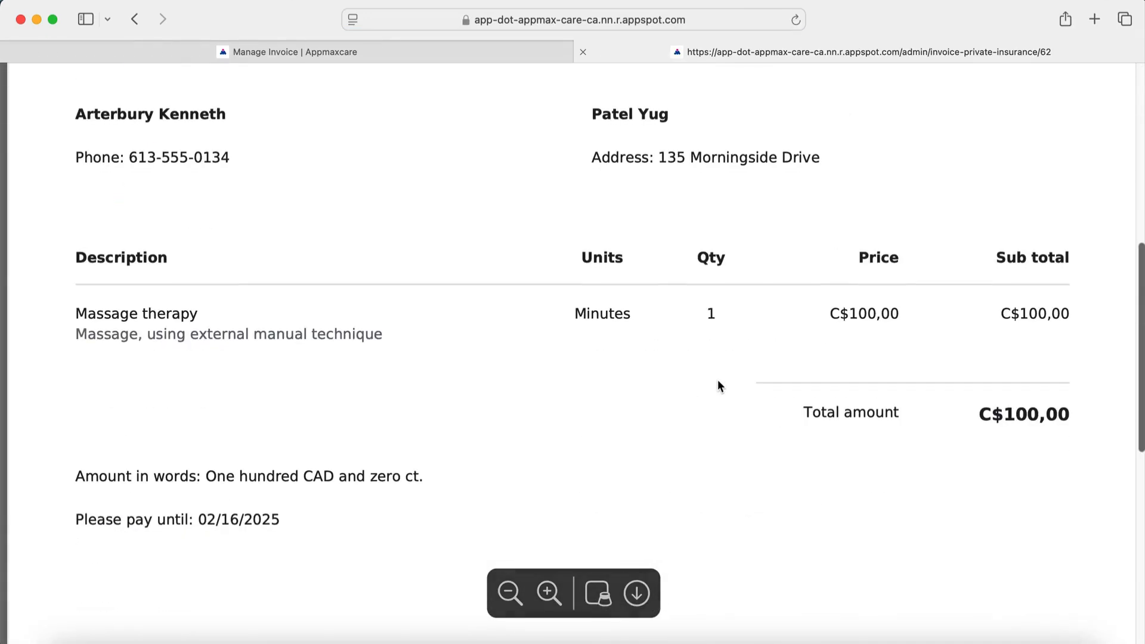
pyautogui.scroll(-7, 719, 382)
pyautogui.scroll(15, 717, 385)
pyautogui.scroll(-9, 718, 382)
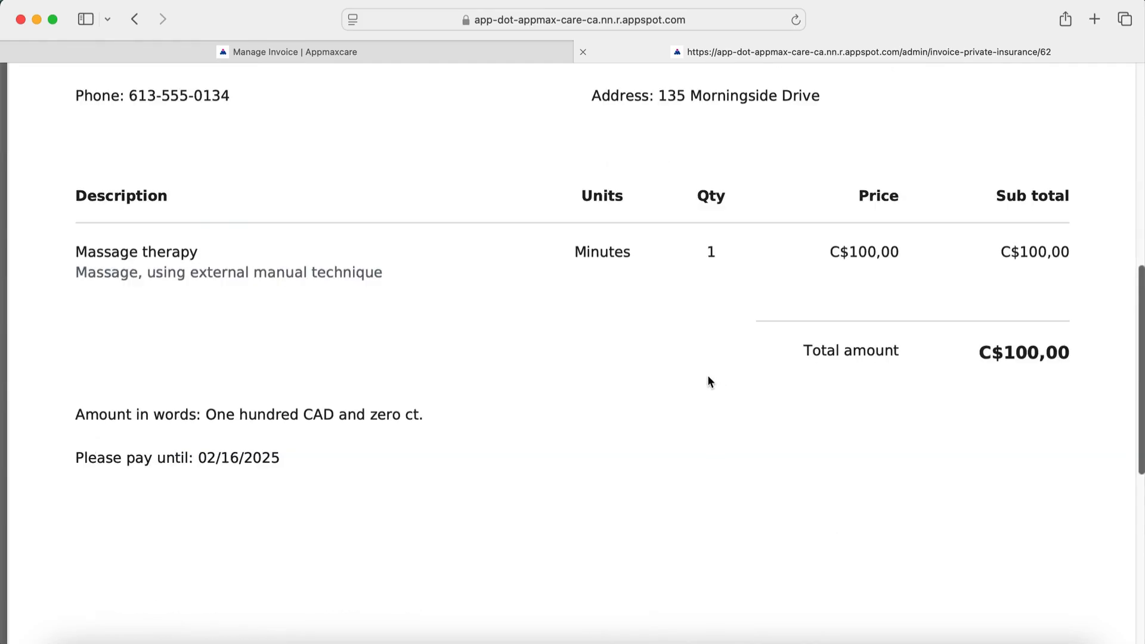
pyautogui.scroll(9, 708, 382)
# Create the claim for invoice 62 and confirm its billing status shows Claim Created
pyautogui.click(582, 51)
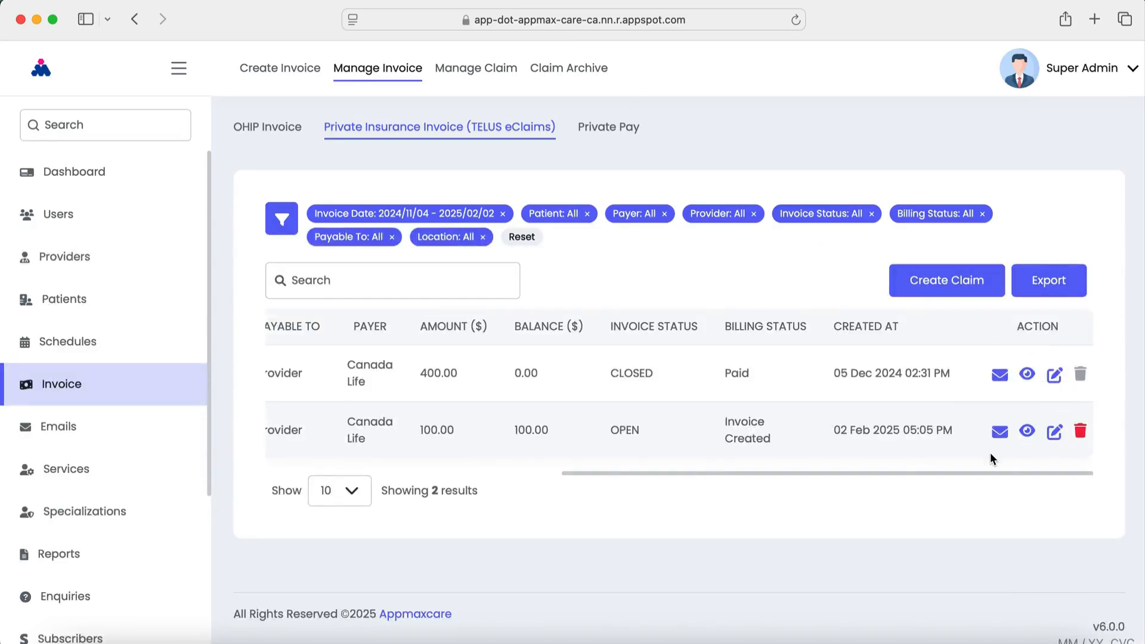
pyautogui.moveTo(1002, 471); pyautogui.dragTo(604, 498)
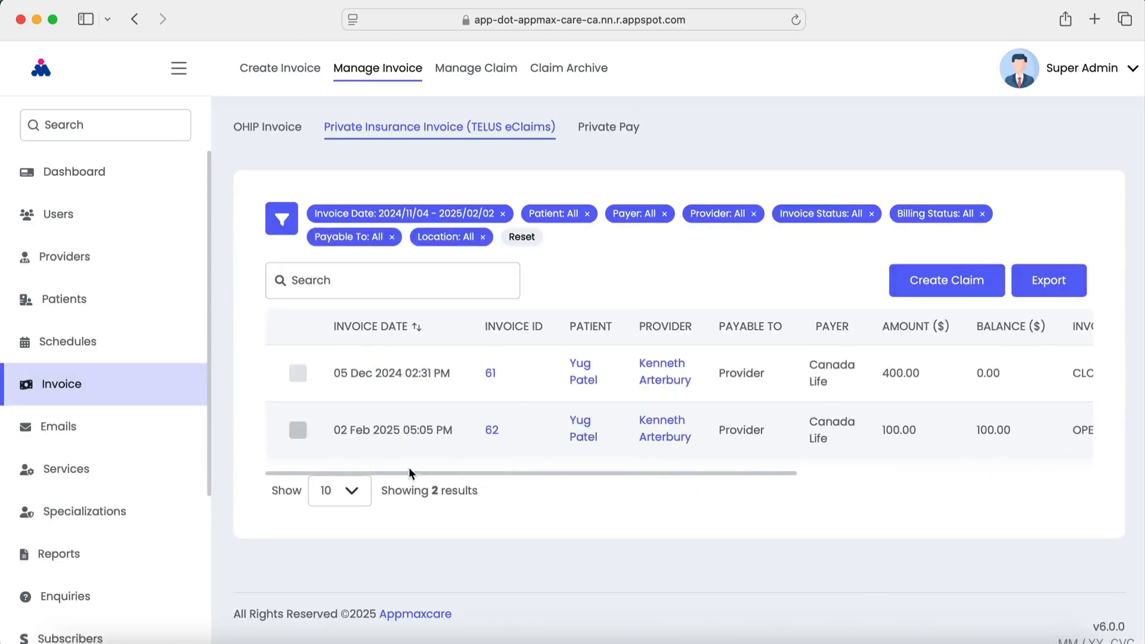
pyautogui.click(303, 432)
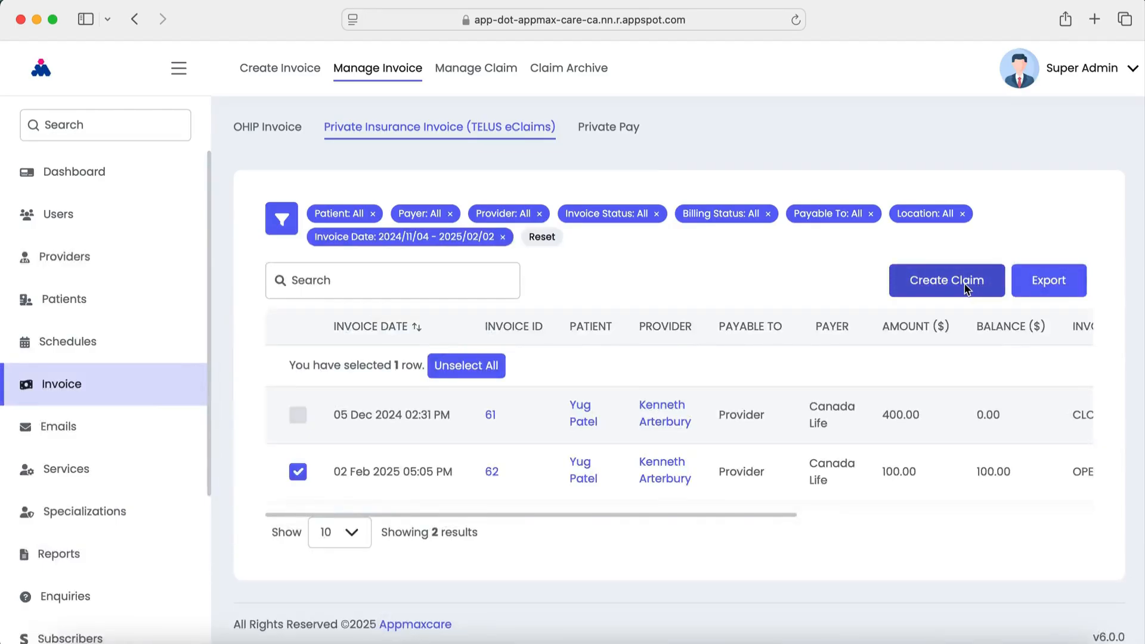
pyautogui.click(967, 290)
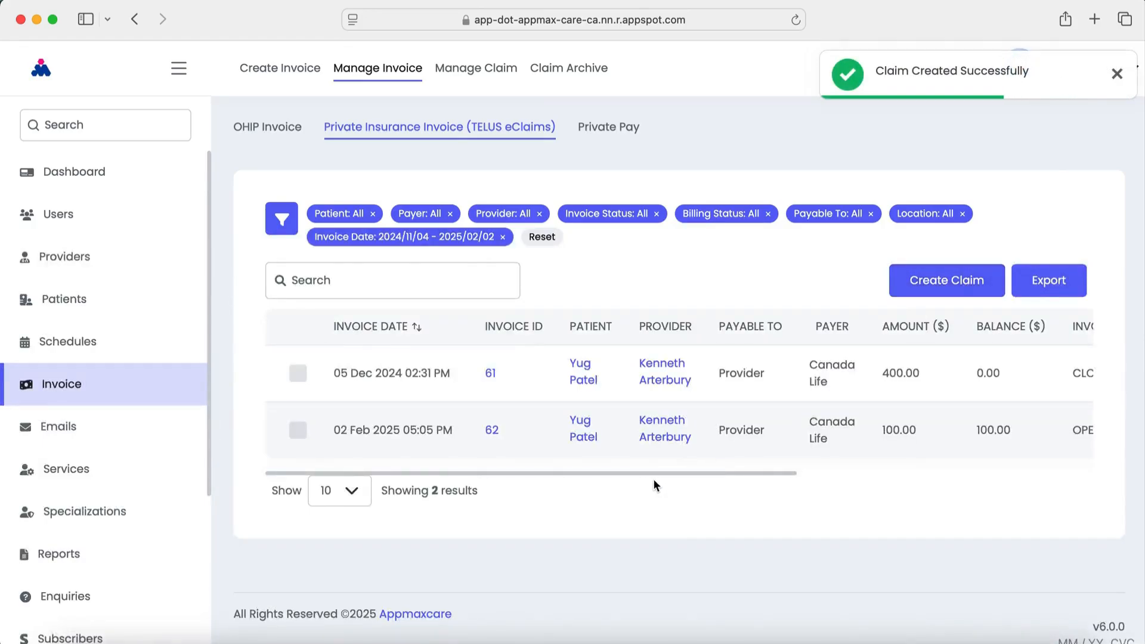
pyautogui.moveTo(652, 474); pyautogui.dragTo(1028, 475)
pyautogui.tripleClick(785, 444)
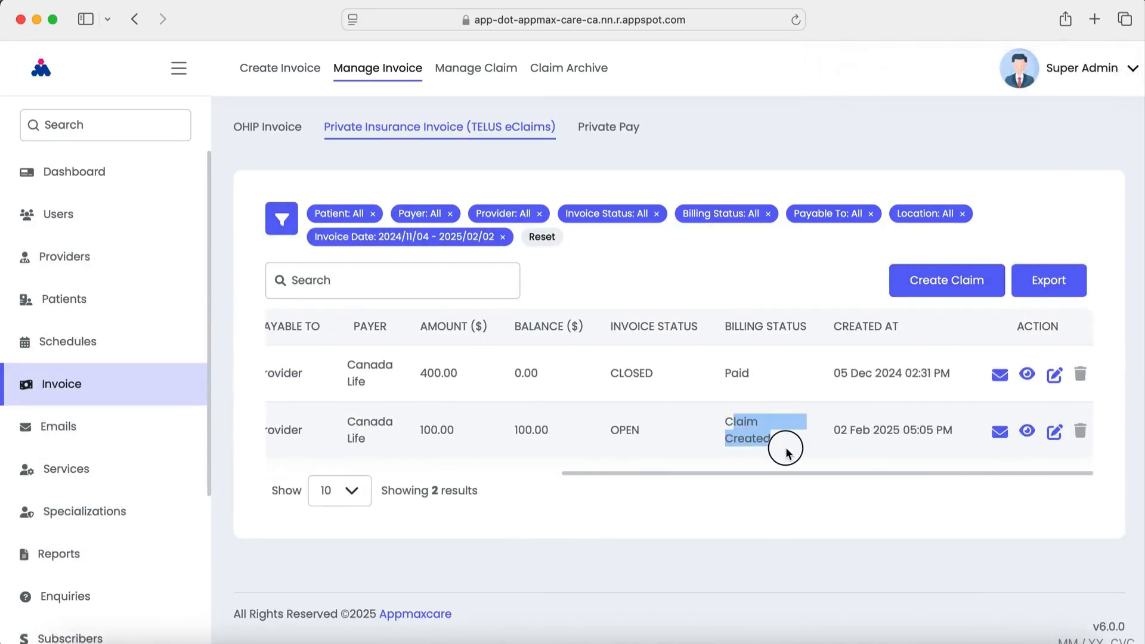
pyautogui.click(774, 473)
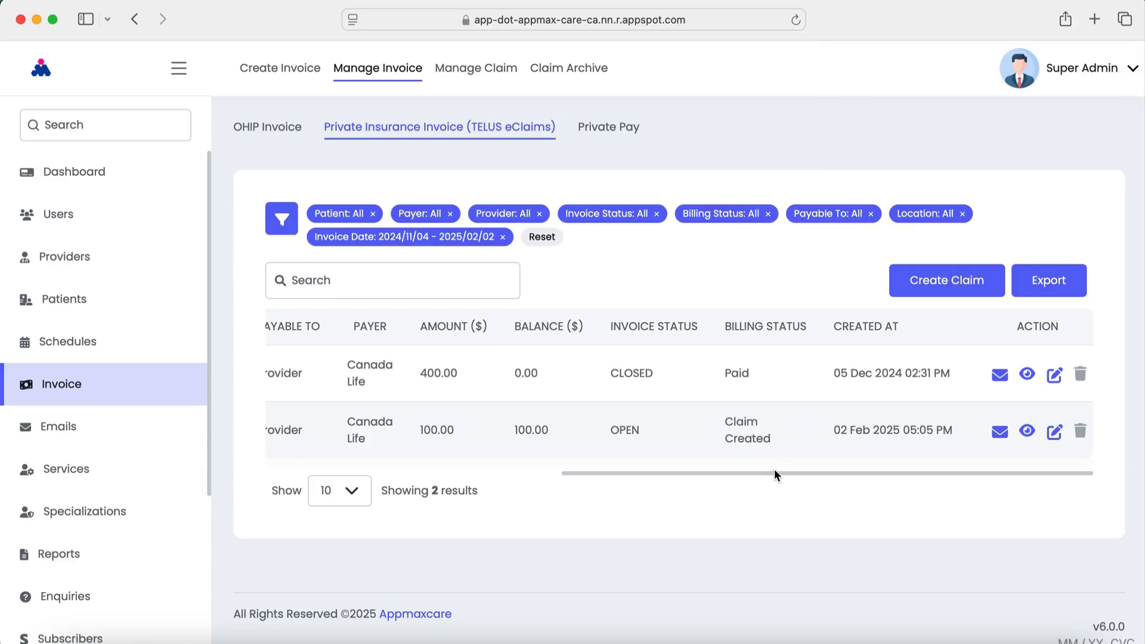
pyautogui.click(469, 66)
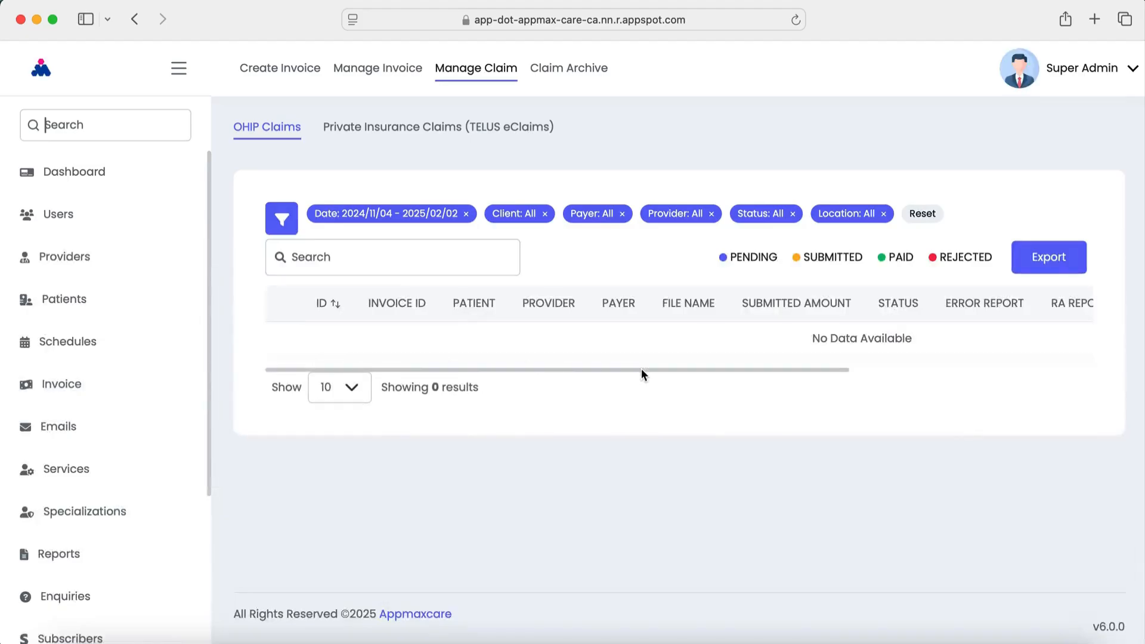
# Select pending claim 82 (Canada Life, $100.00) for invoice 62 on page 4 of TELUS eClaims claims
pyautogui.click(409, 128)
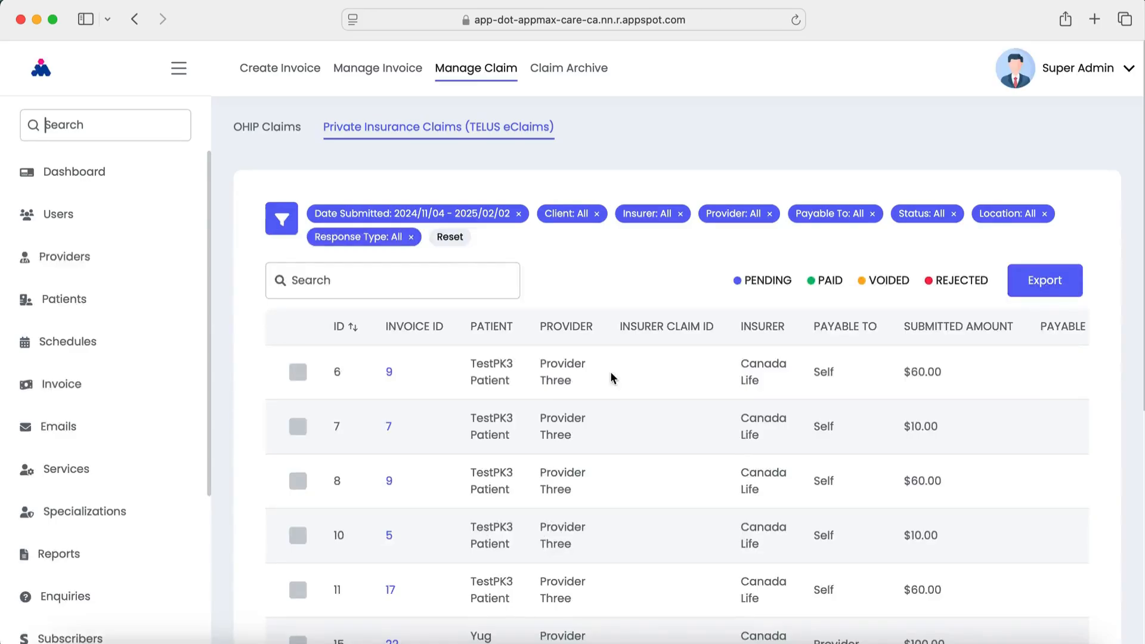
pyautogui.scroll(-4, 781, 495)
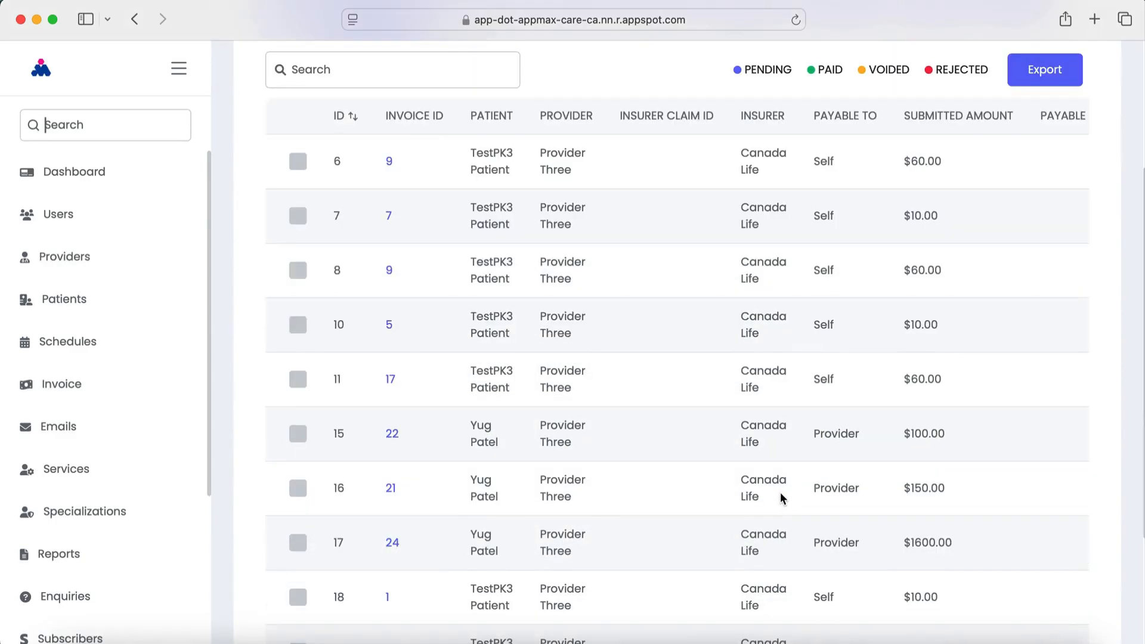
pyautogui.scroll(-3, 782, 498)
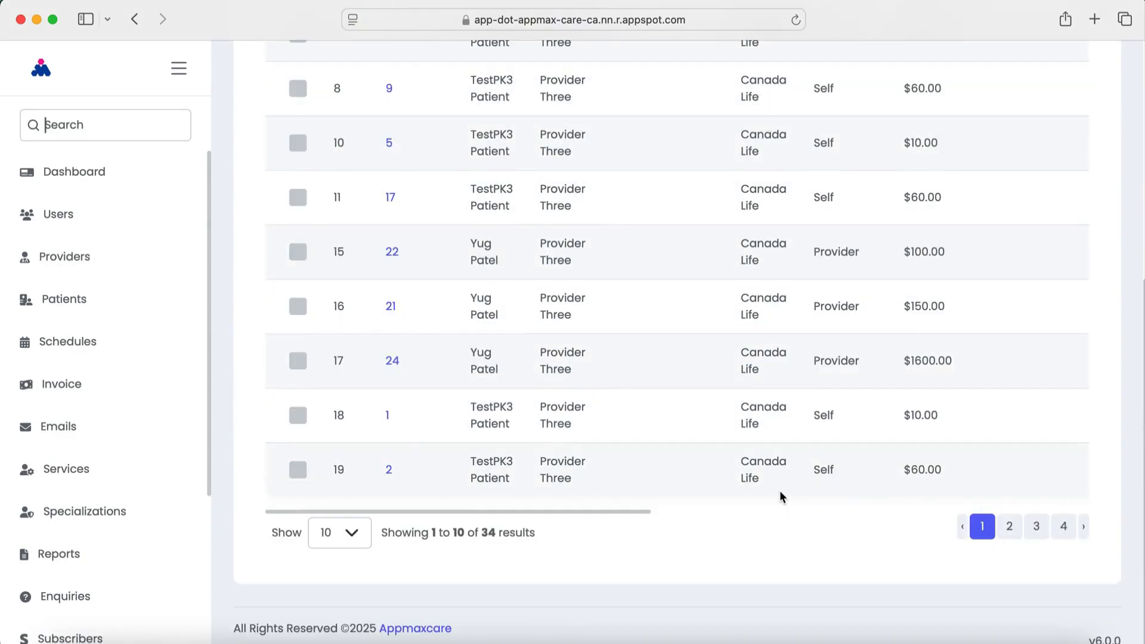
pyautogui.click(1065, 528)
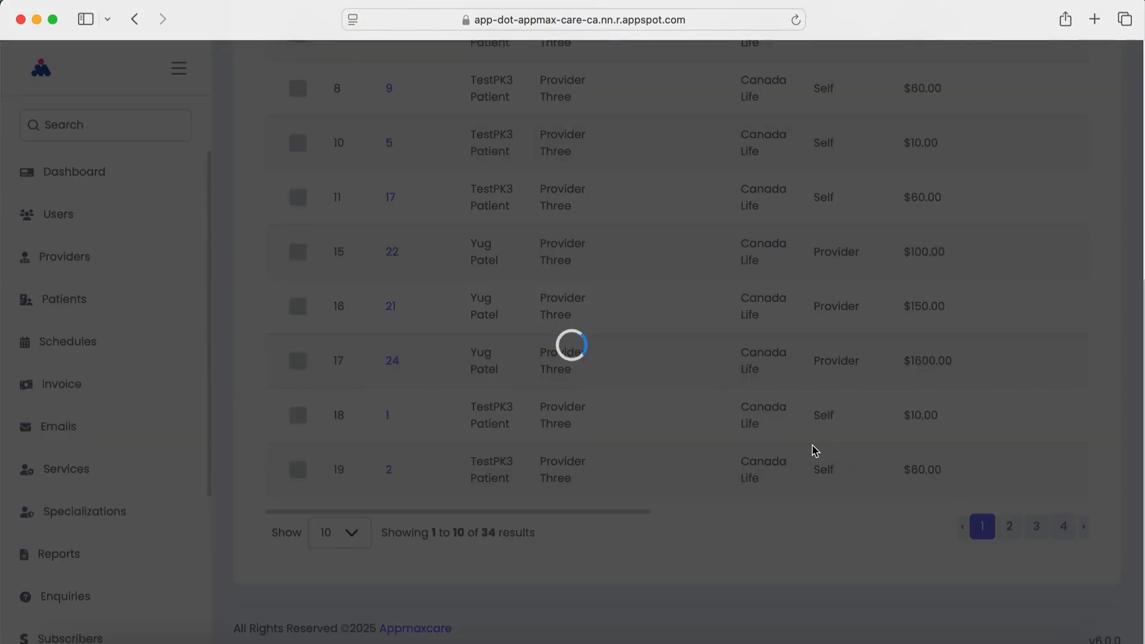
pyautogui.scroll(1, 624, 511)
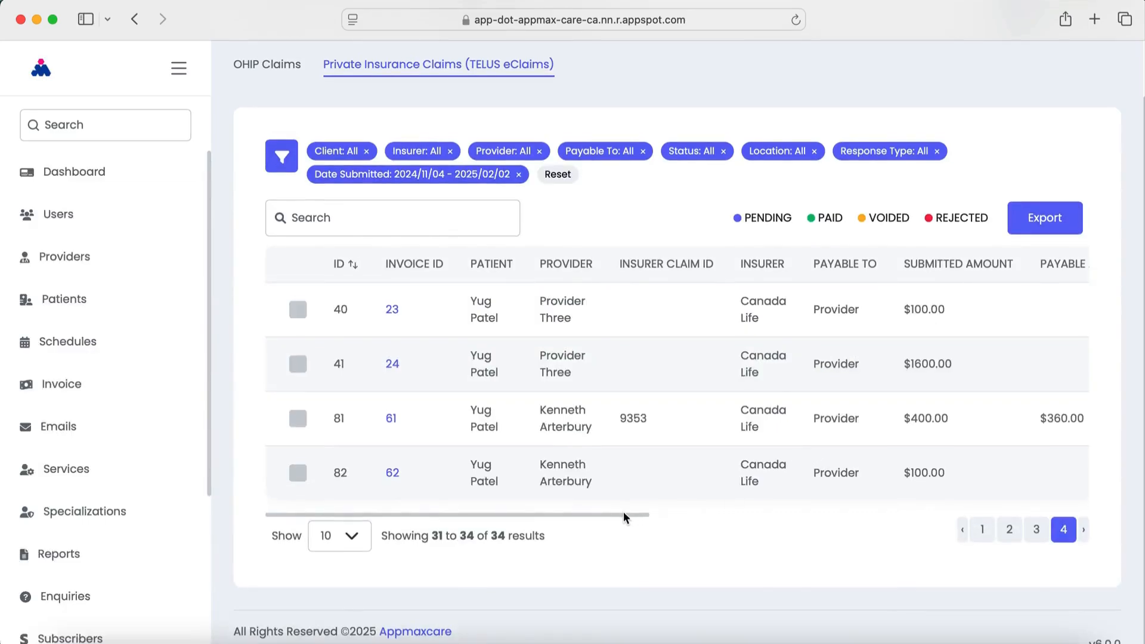
pyautogui.moveTo(622, 520); pyautogui.dragTo(476, 543)
pyautogui.click(298, 474)
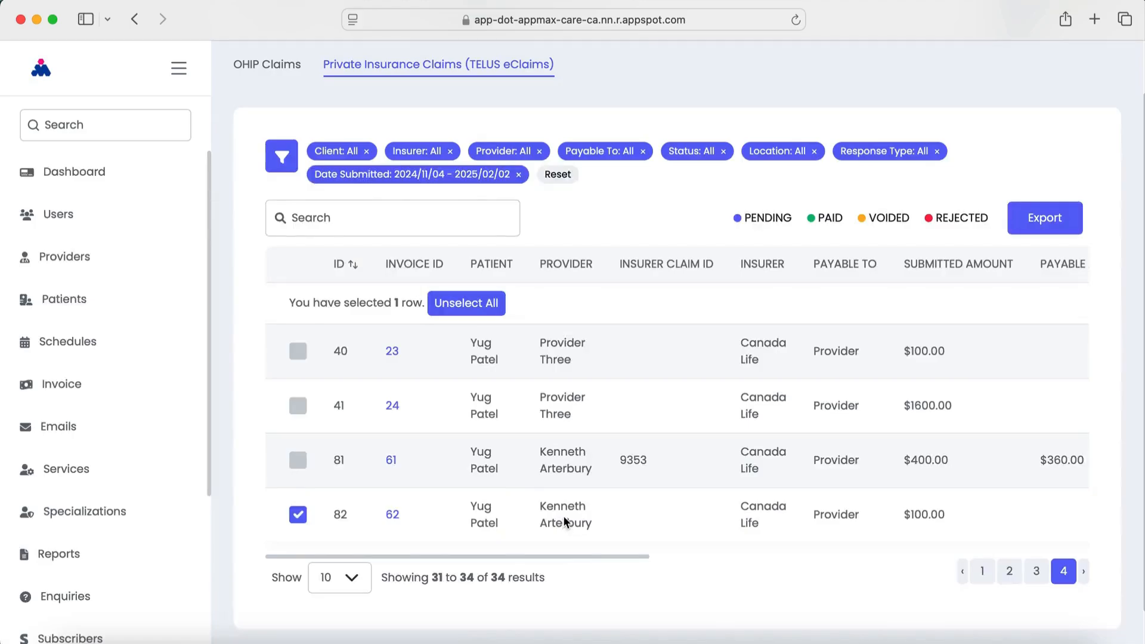
pyautogui.moveTo(557, 557); pyautogui.dragTo(1136, 558)
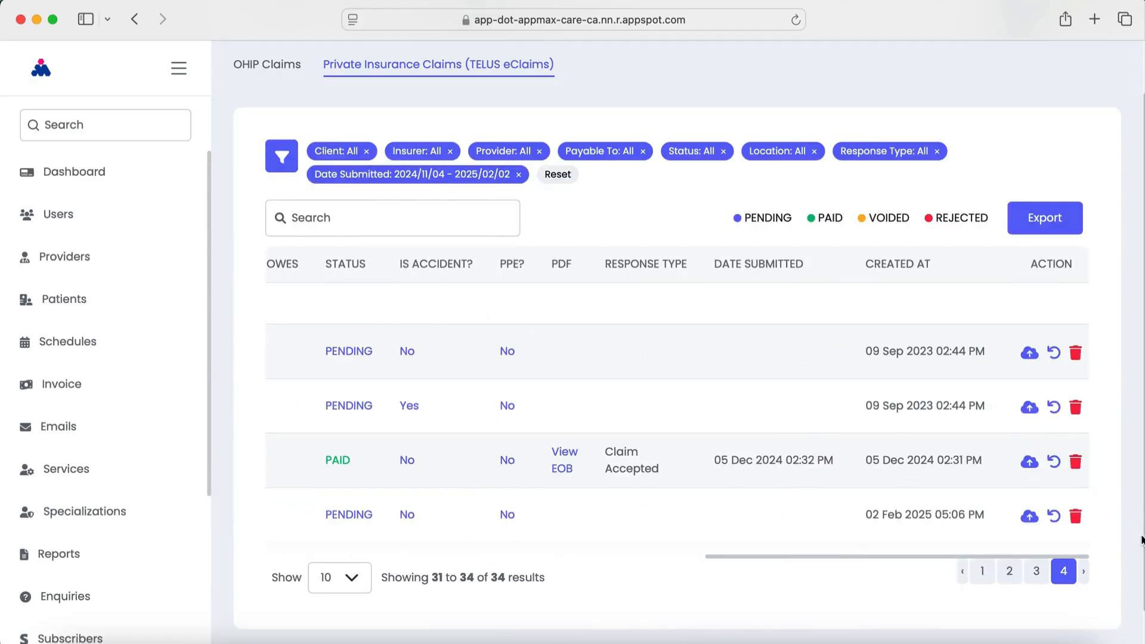
# Submit claim 82, accept the Terms & Conditions, and close the Claim Accepted response
pyautogui.click(1030, 517)
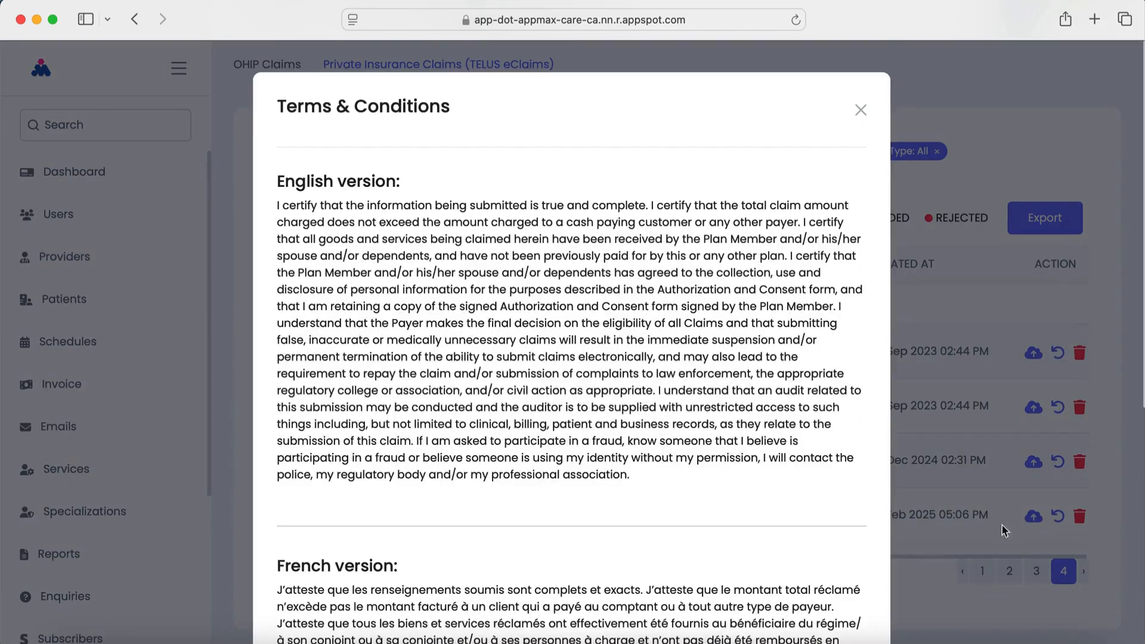
pyautogui.scroll(-5, 606, 511)
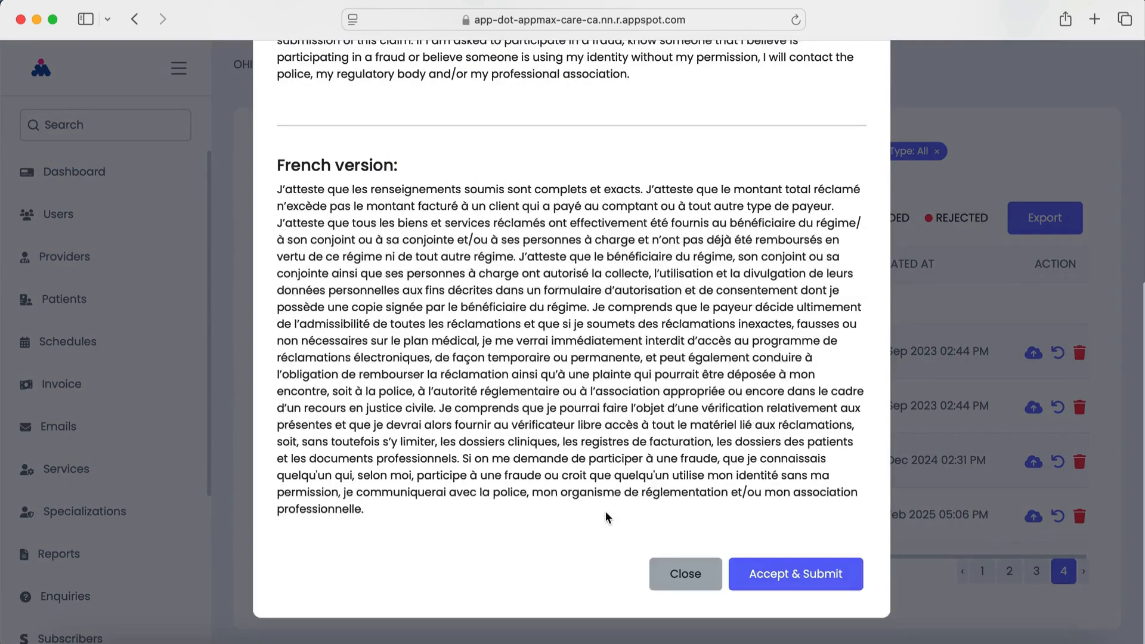
pyautogui.click(810, 573)
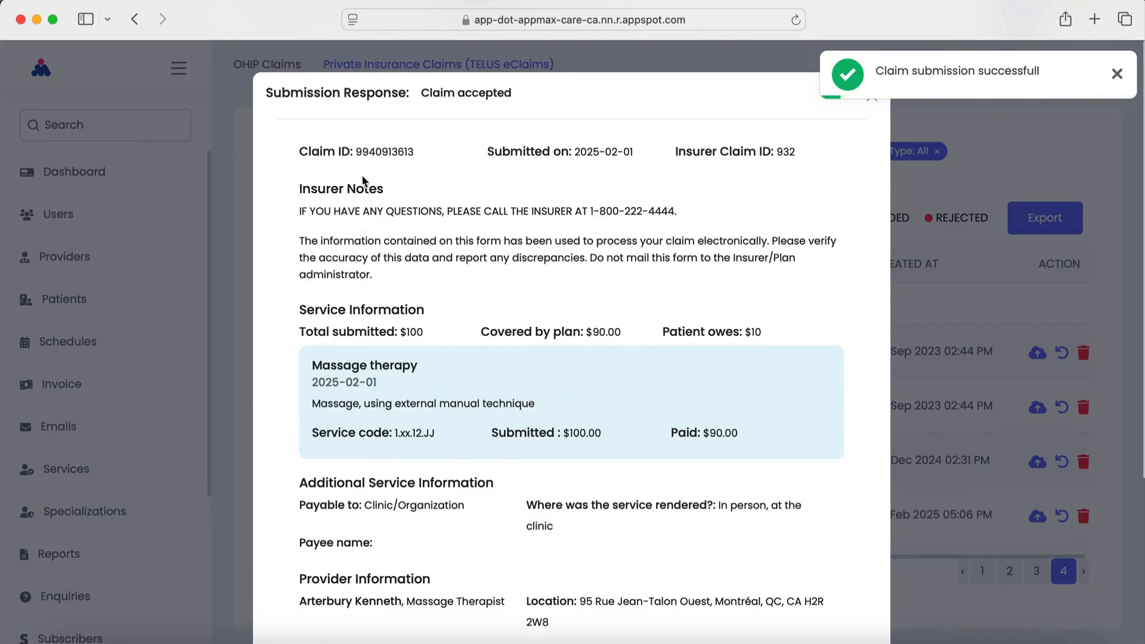
pyautogui.scroll(-5, 537, 415)
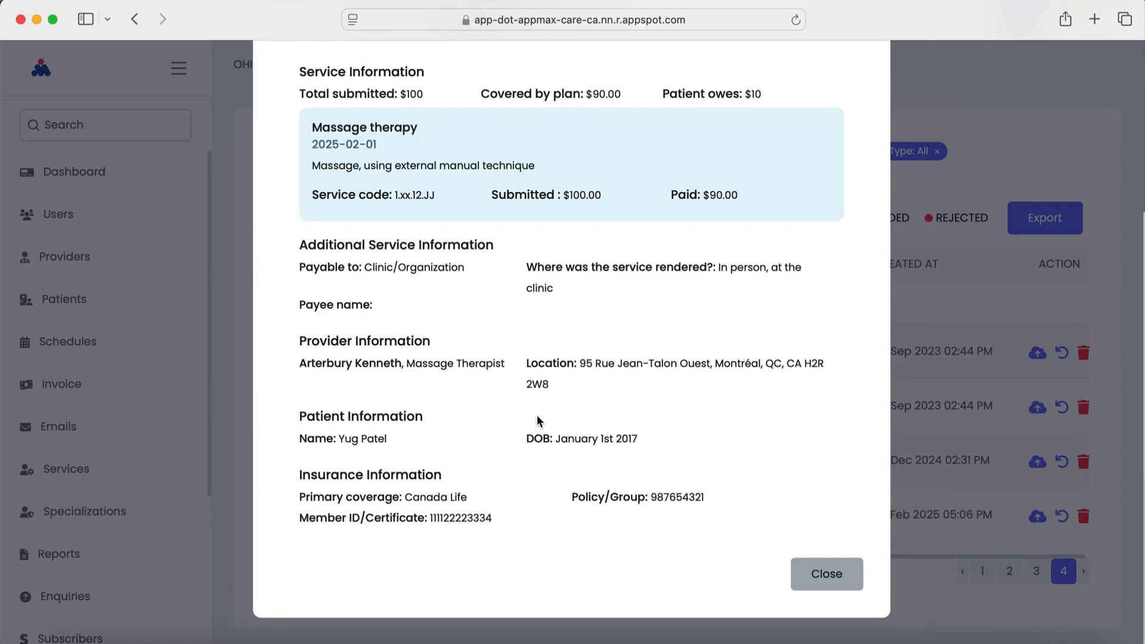
pyautogui.click(841, 575)
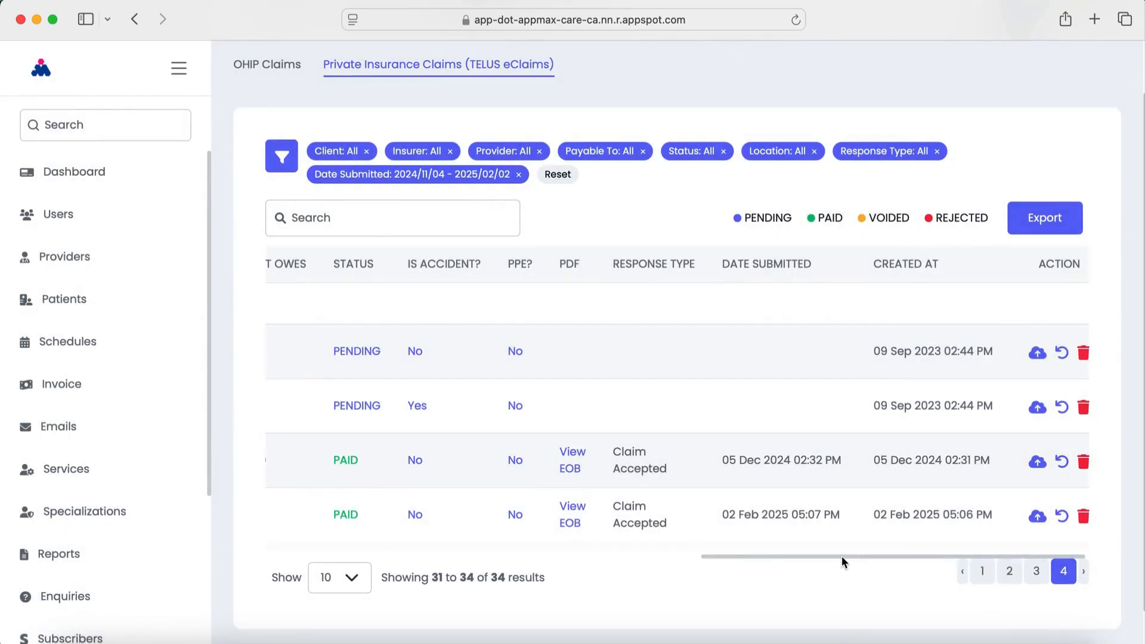
pyautogui.moveTo(842, 556); pyautogui.dragTo(787, 556)
pyautogui.click(686, 521)
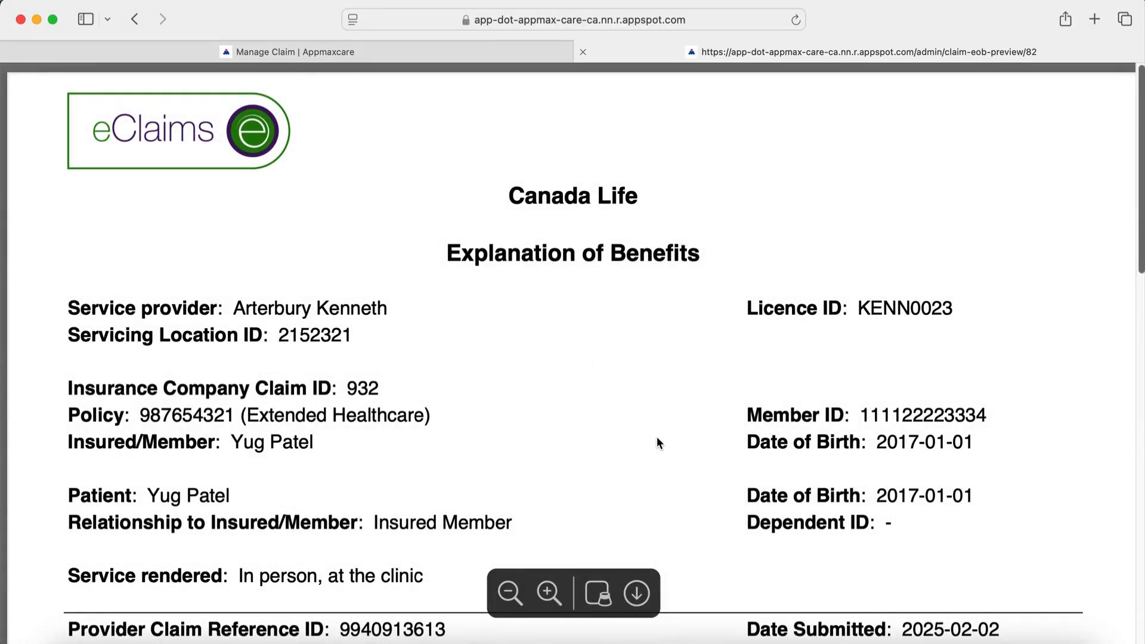
pyautogui.scroll(-10, 657, 440)
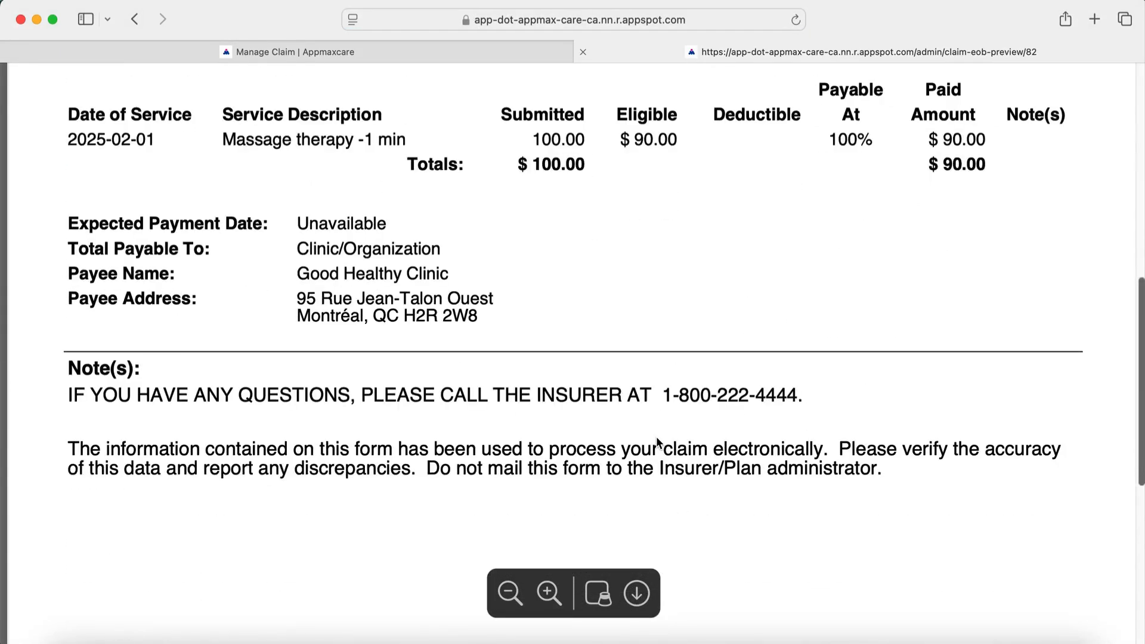
pyautogui.scroll(-8, 657, 442)
pyautogui.scroll(18, 657, 439)
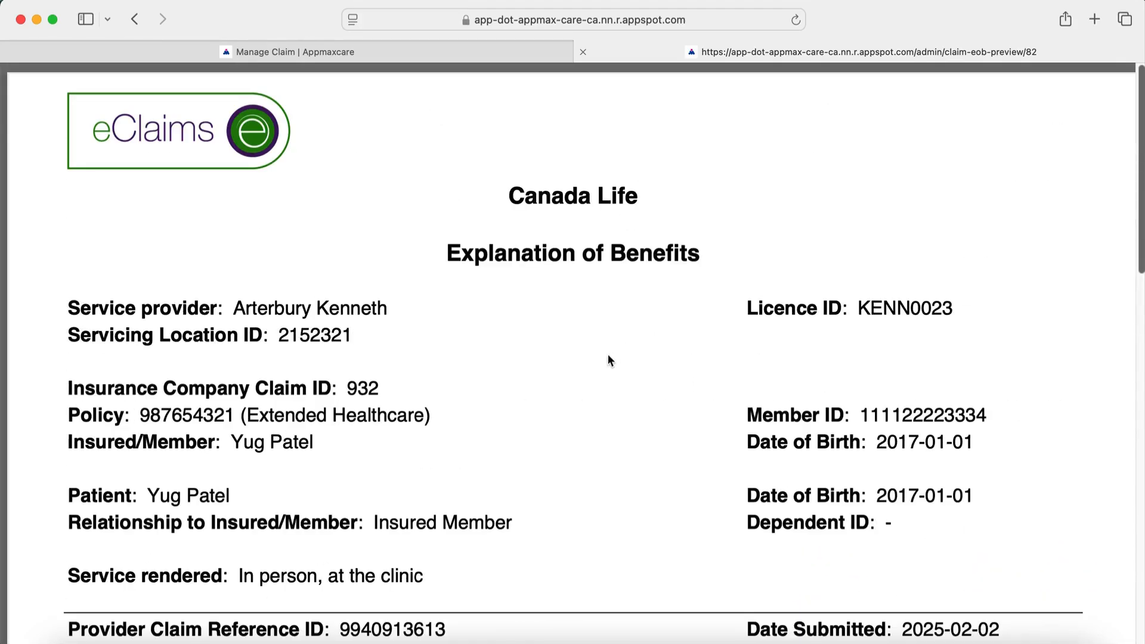
pyautogui.click(584, 51)
pyautogui.moveTo(737, 557); pyautogui.dragTo(293, 542)
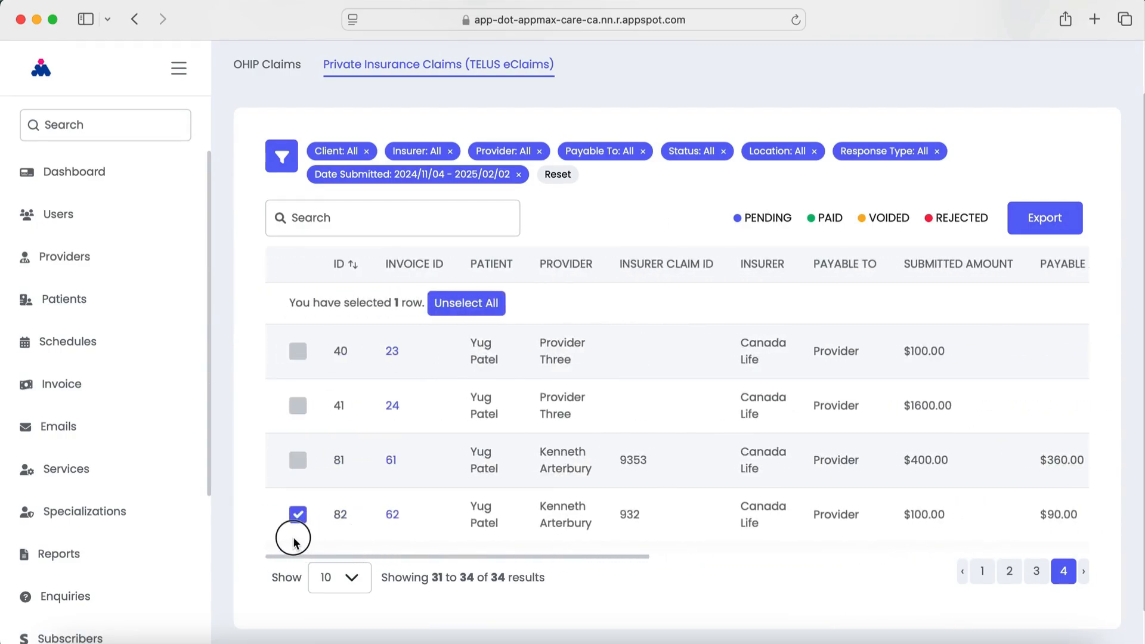
pyautogui.click(299, 516)
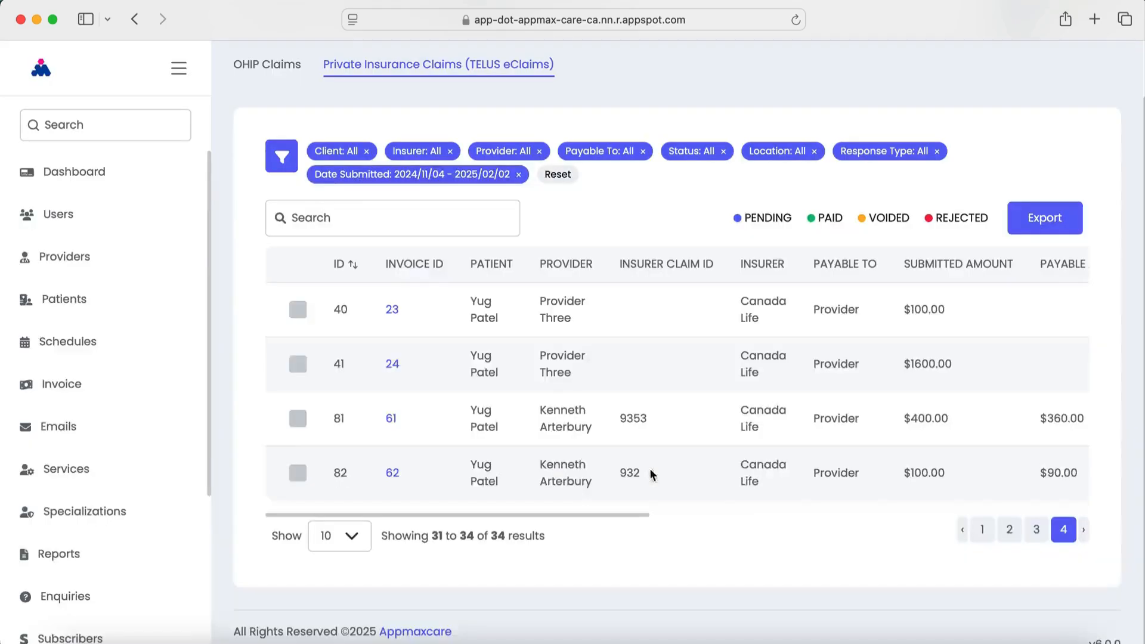
pyautogui.moveTo(570, 514); pyautogui.dragTo(477, 537)
pyautogui.scroll(2, 491, 417)
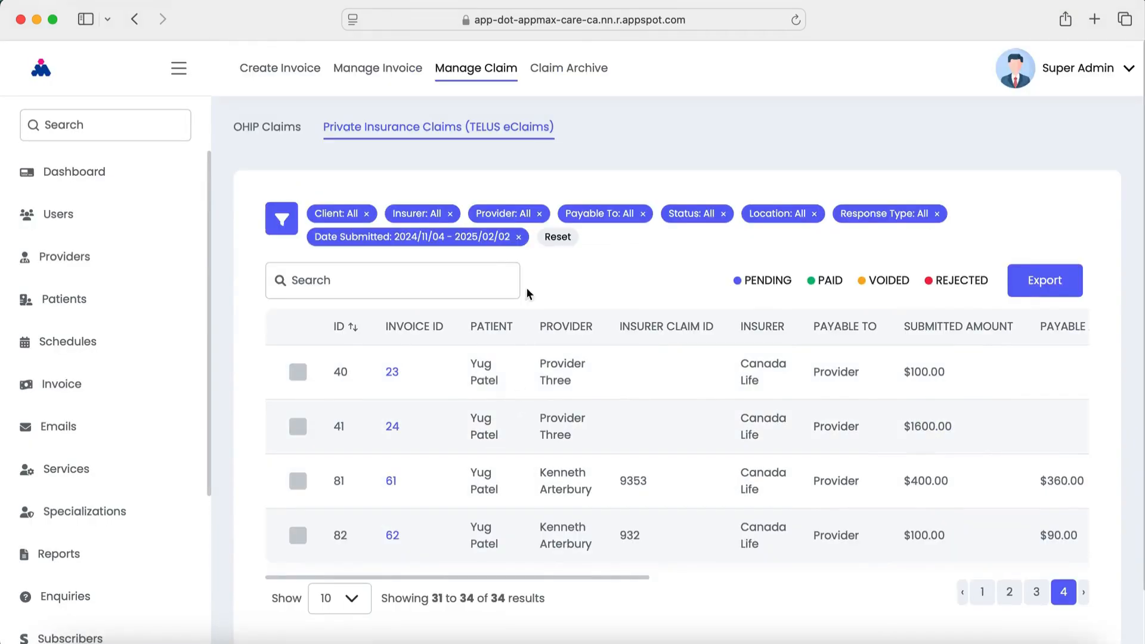
# Check invoice 62's 10.00 balance in the TELUS eClaims invoice list and open it for editing
pyautogui.click(389, 72)
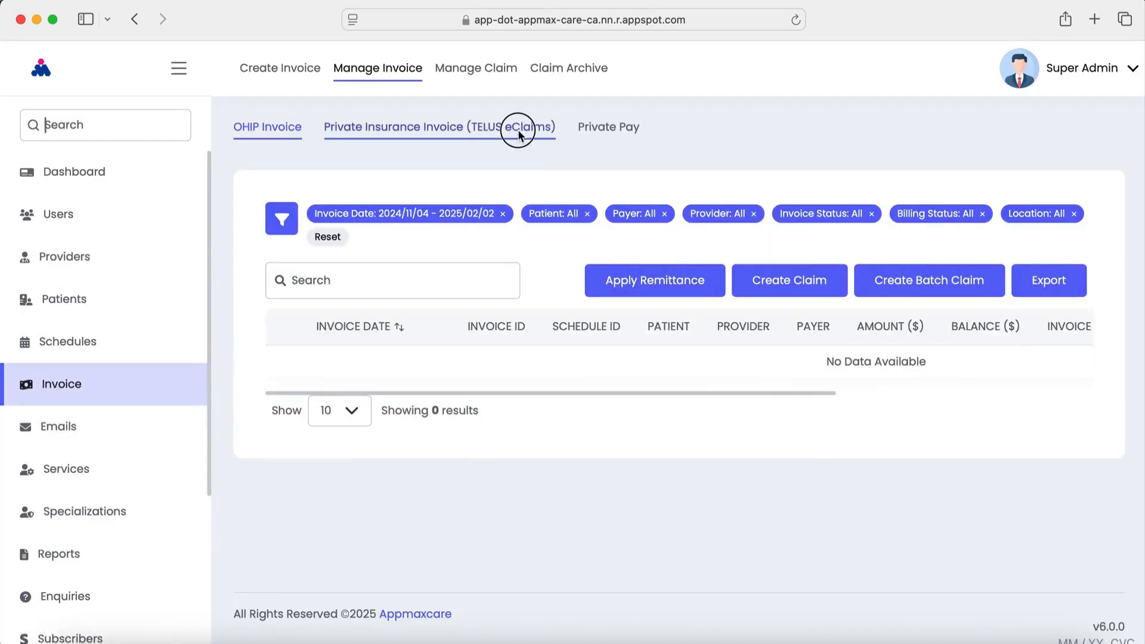
pyautogui.click(519, 126)
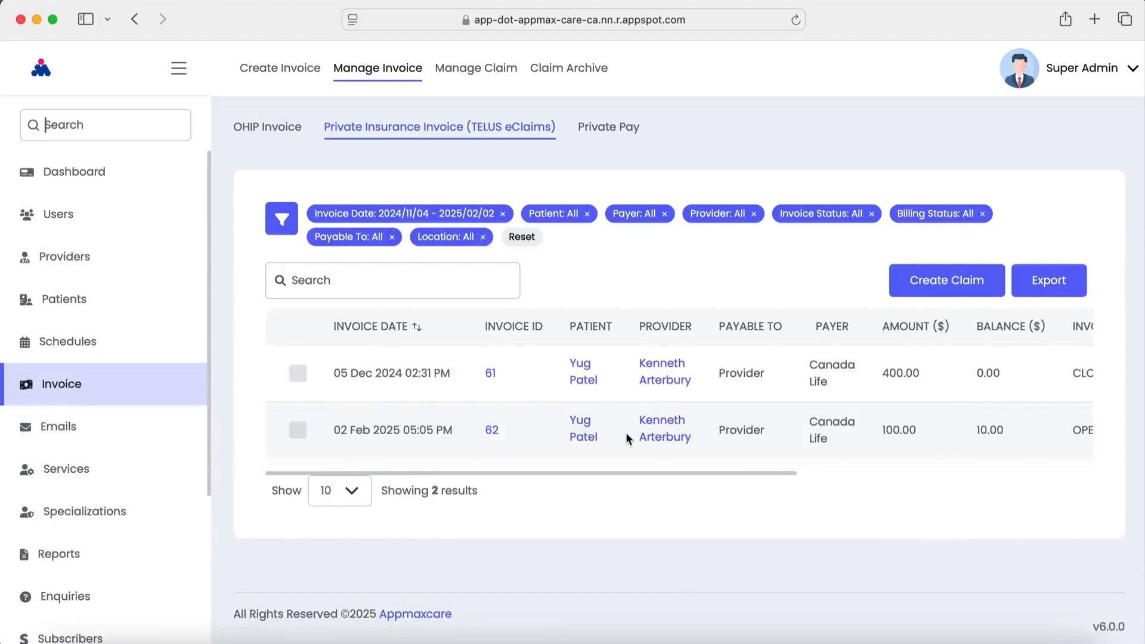
pyautogui.moveTo(603, 472); pyautogui.dragTo(1014, 481)
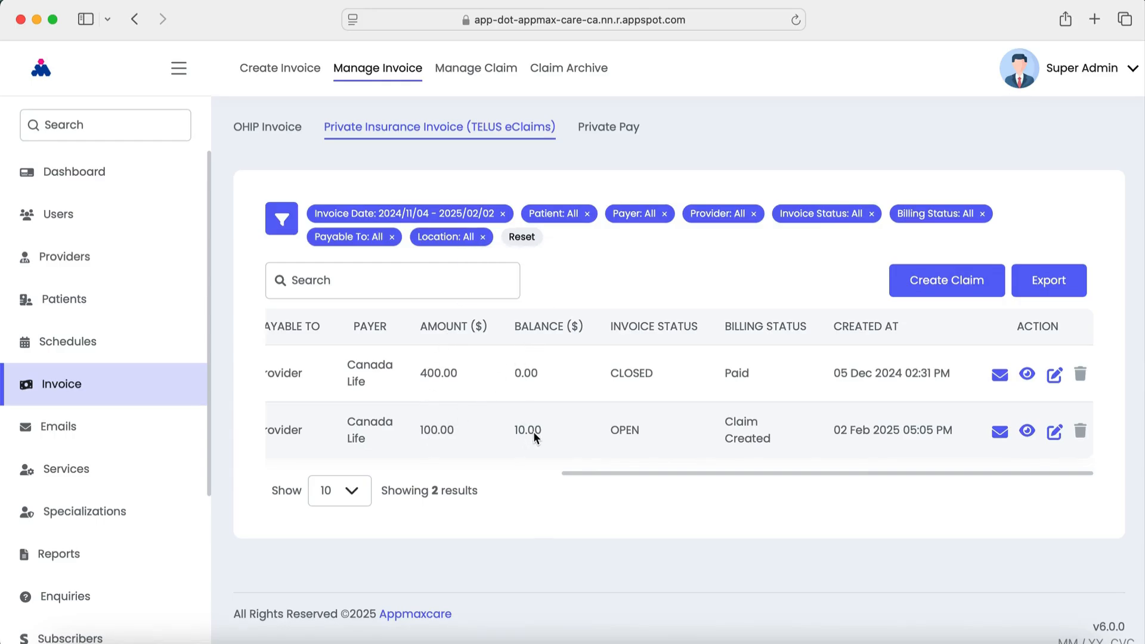
pyautogui.click(1055, 432)
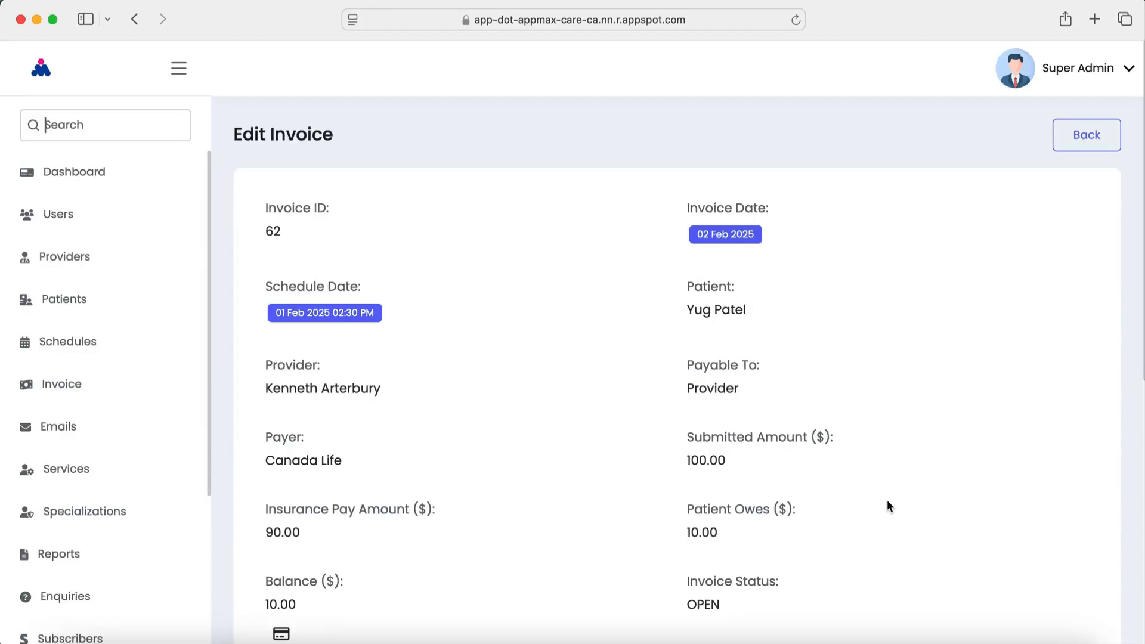
pyautogui.scroll(-4, 622, 512)
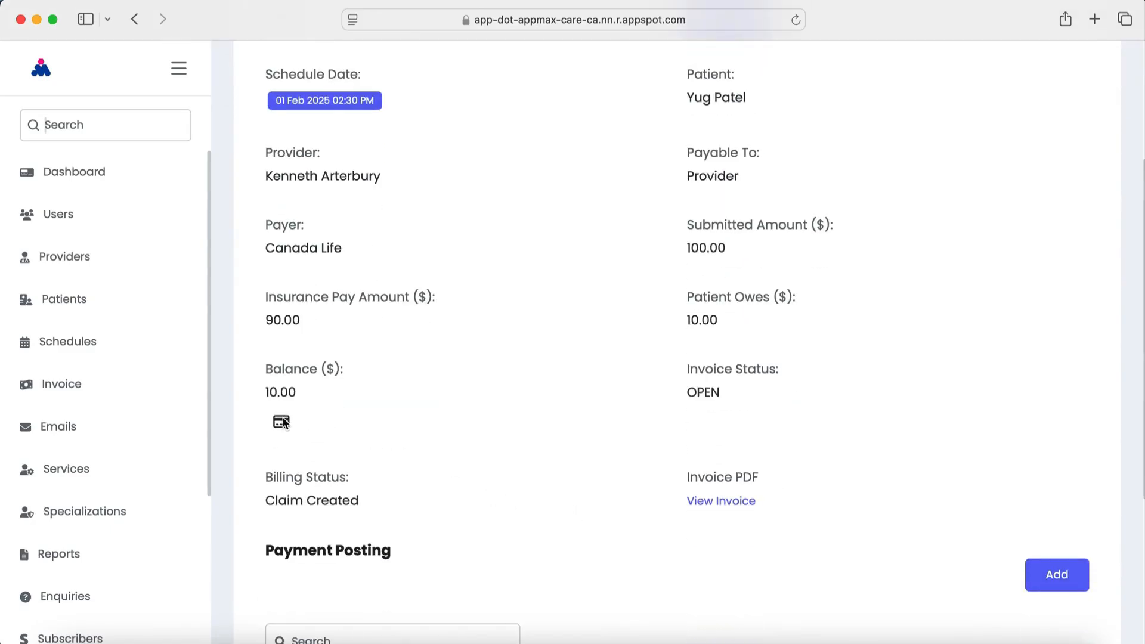
pyautogui.scroll(-5, 493, 465)
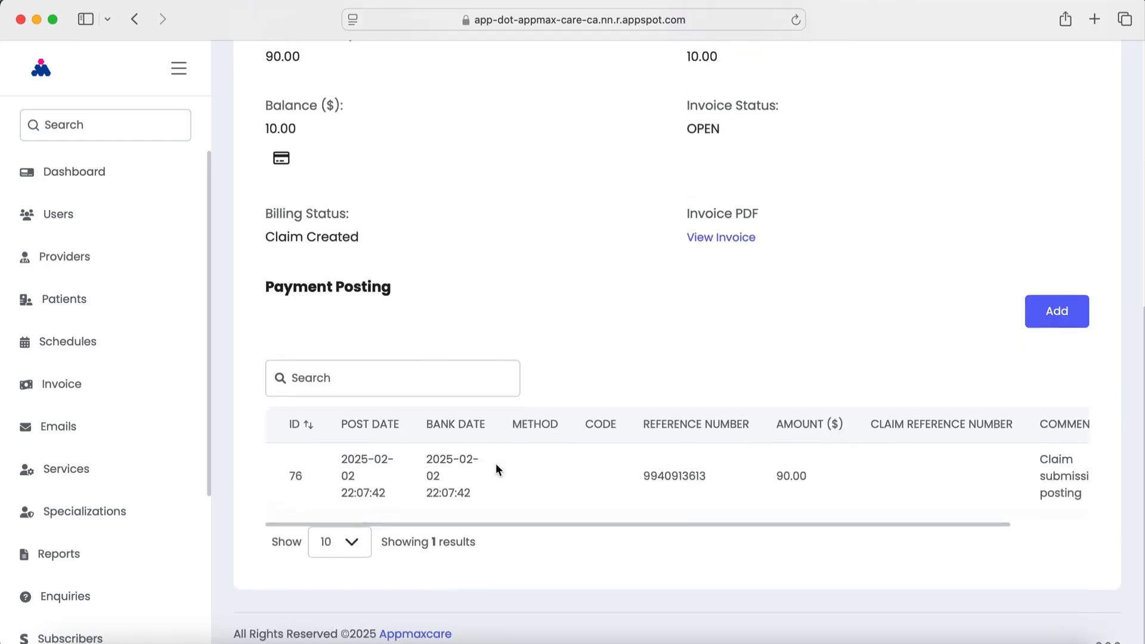
pyautogui.moveTo(512, 520); pyautogui.dragTo(1074, 549)
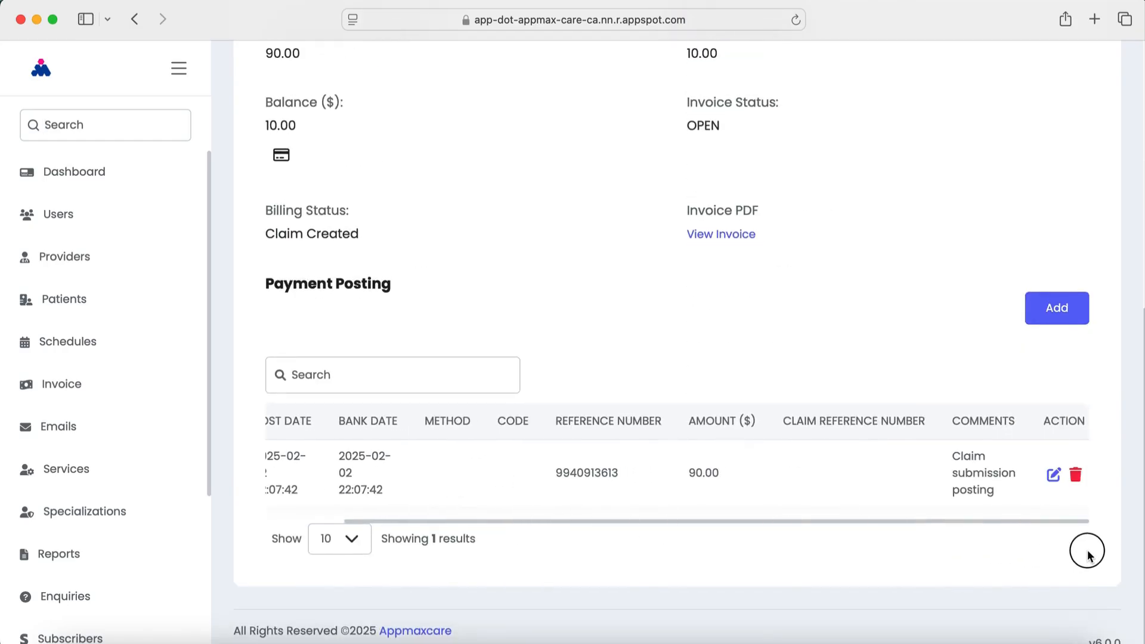
pyautogui.moveTo(954, 523); pyautogui.dragTo(435, 524)
pyautogui.moveTo(531, 523); pyautogui.dragTo(1101, 463)
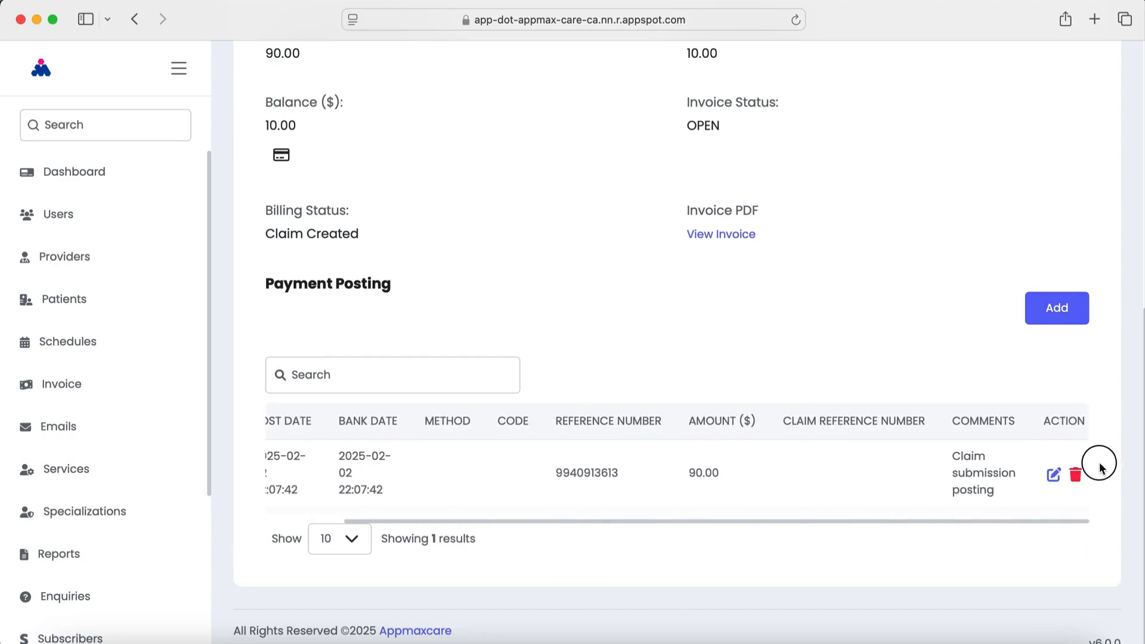
pyautogui.moveTo(1068, 522); pyautogui.dragTo(382, 514)
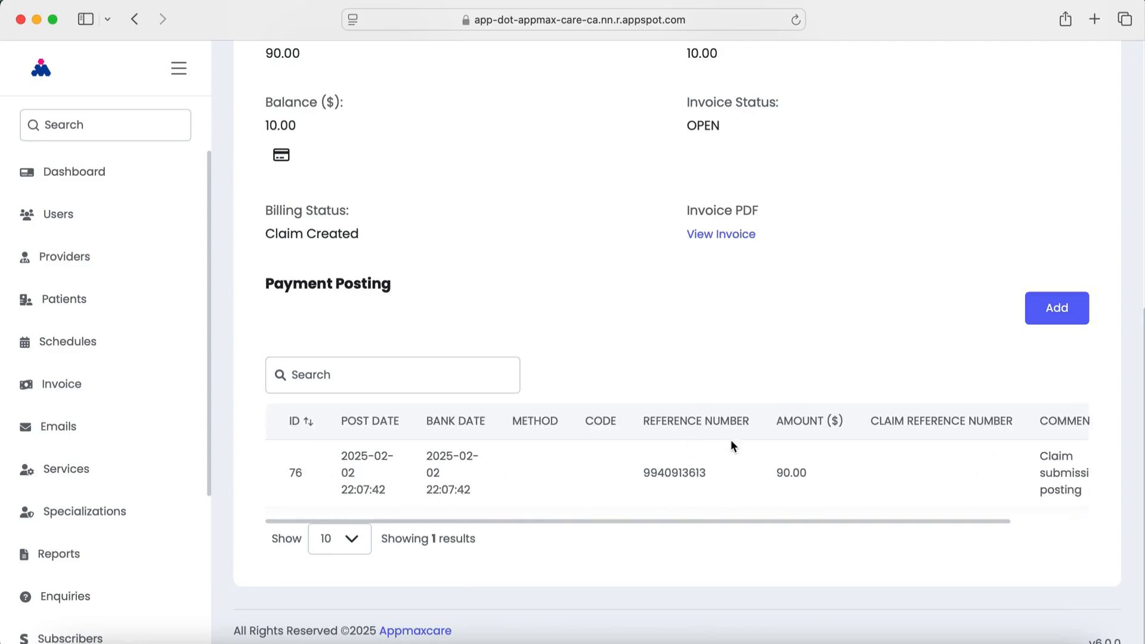
pyautogui.scroll(7, 727, 446)
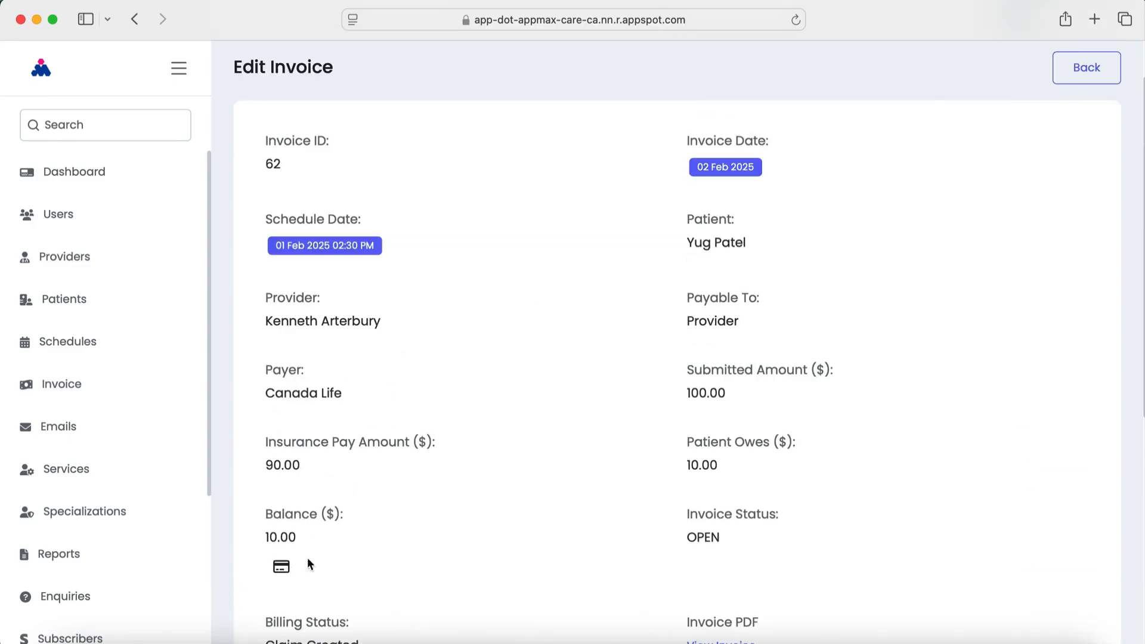
pyautogui.click(281, 567)
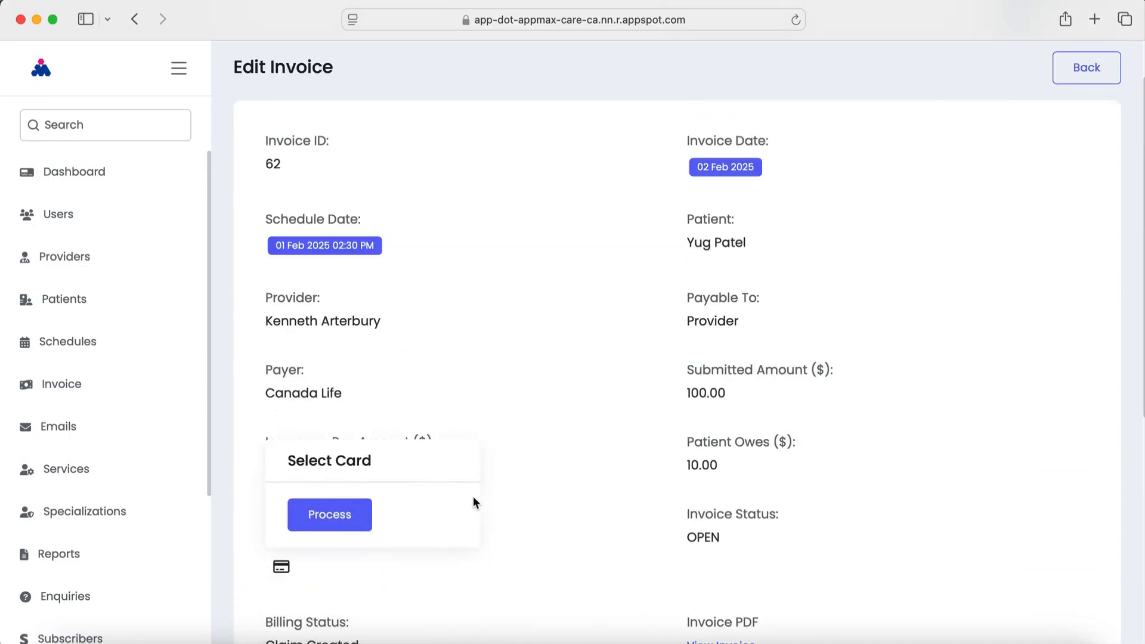
pyautogui.click(343, 520)
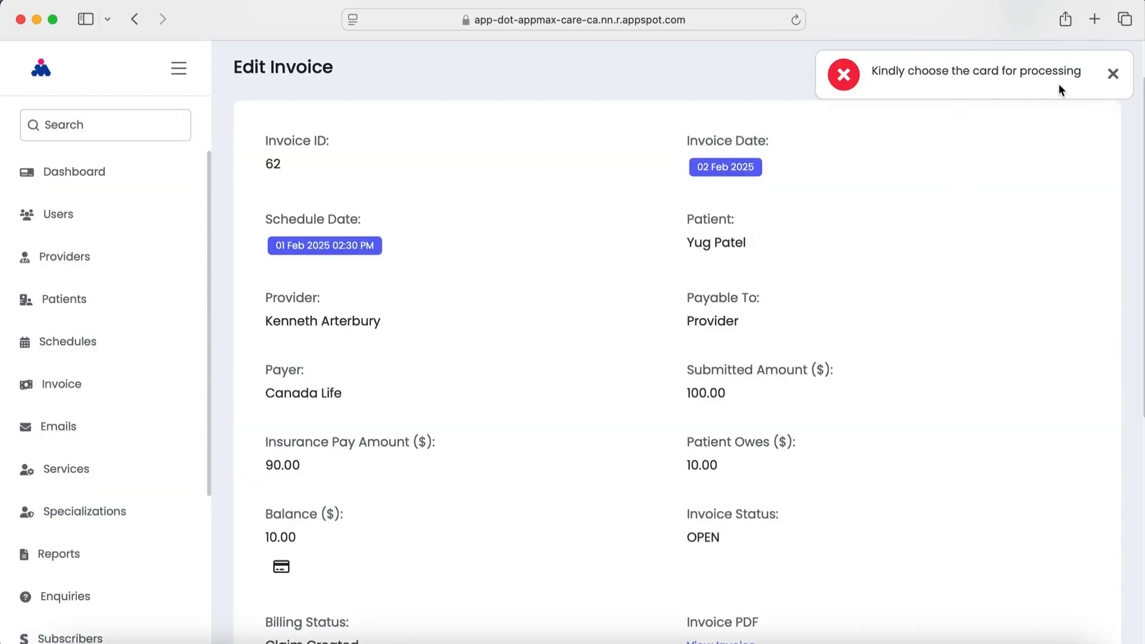
pyautogui.click(1115, 74)
pyautogui.scroll(-7, 527, 427)
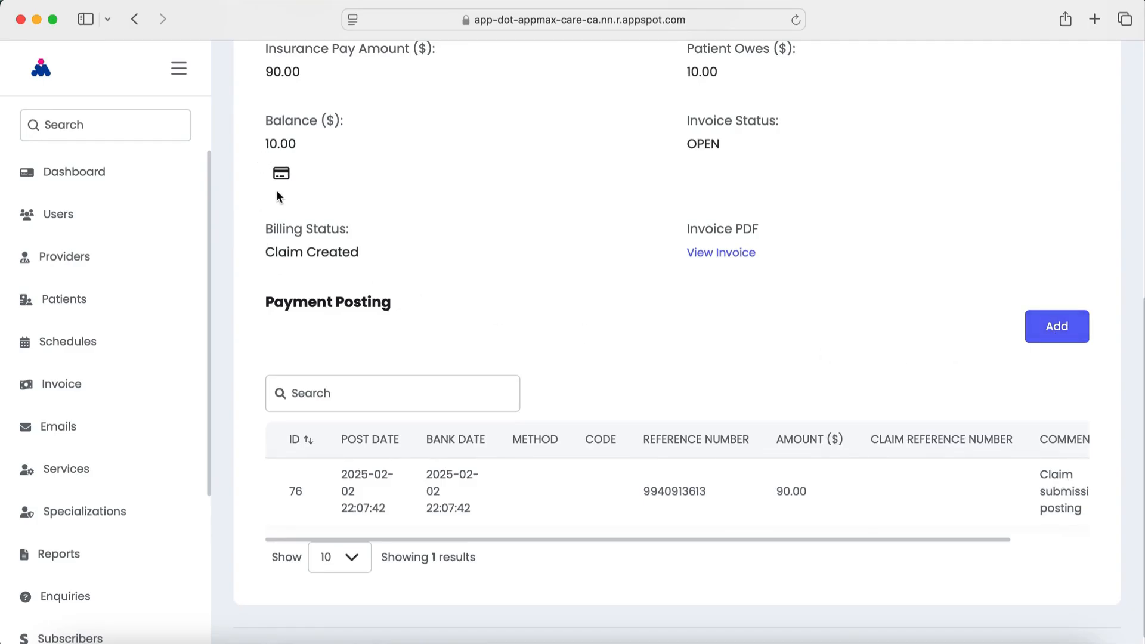
# Add a payment posting with post and bank dates 2025-02-02, method Payment/Credit, code Cash
pyautogui.click(1069, 329)
pyautogui.click(412, 384)
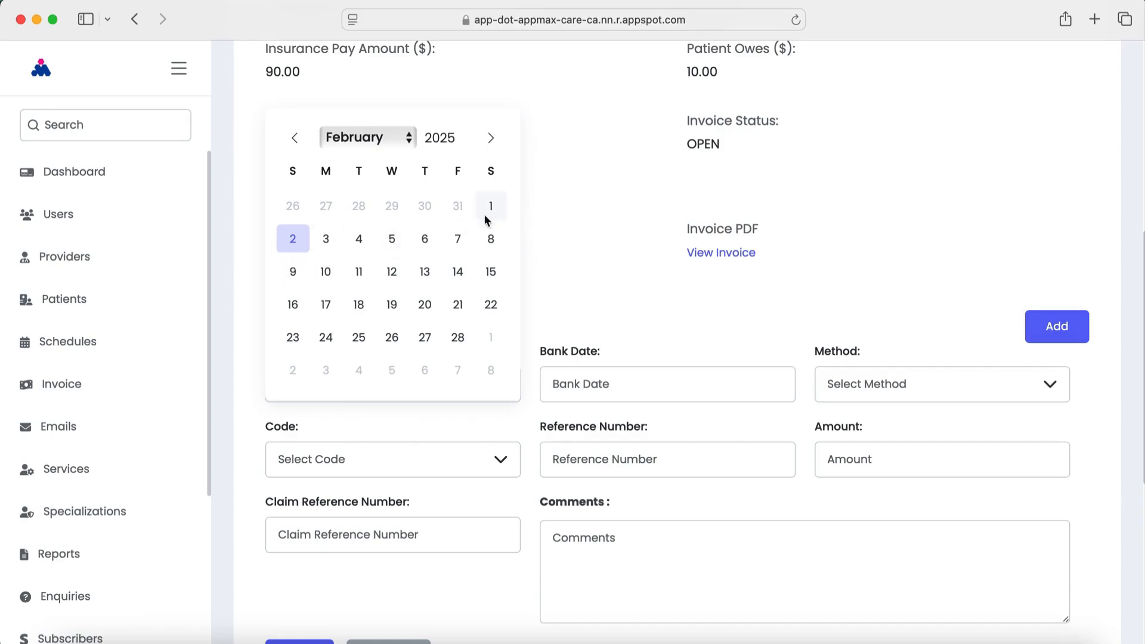
pyautogui.click(300, 246)
pyautogui.click(606, 387)
pyautogui.click(576, 244)
pyautogui.click(875, 401)
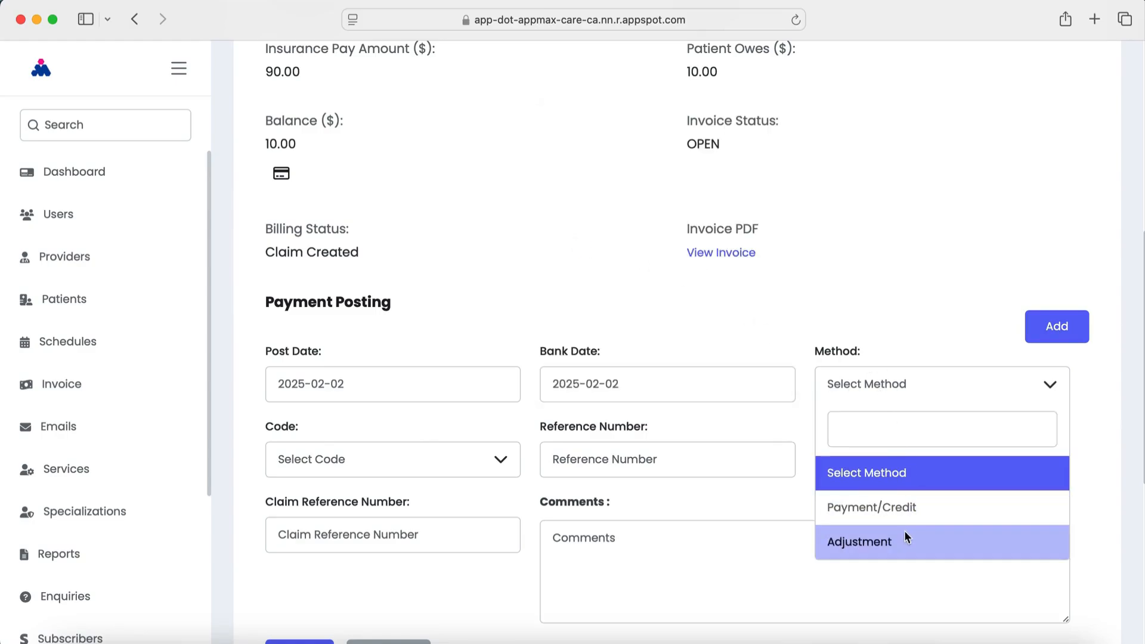
pyautogui.click(892, 506)
pyautogui.click(354, 461)
pyautogui.click(368, 298)
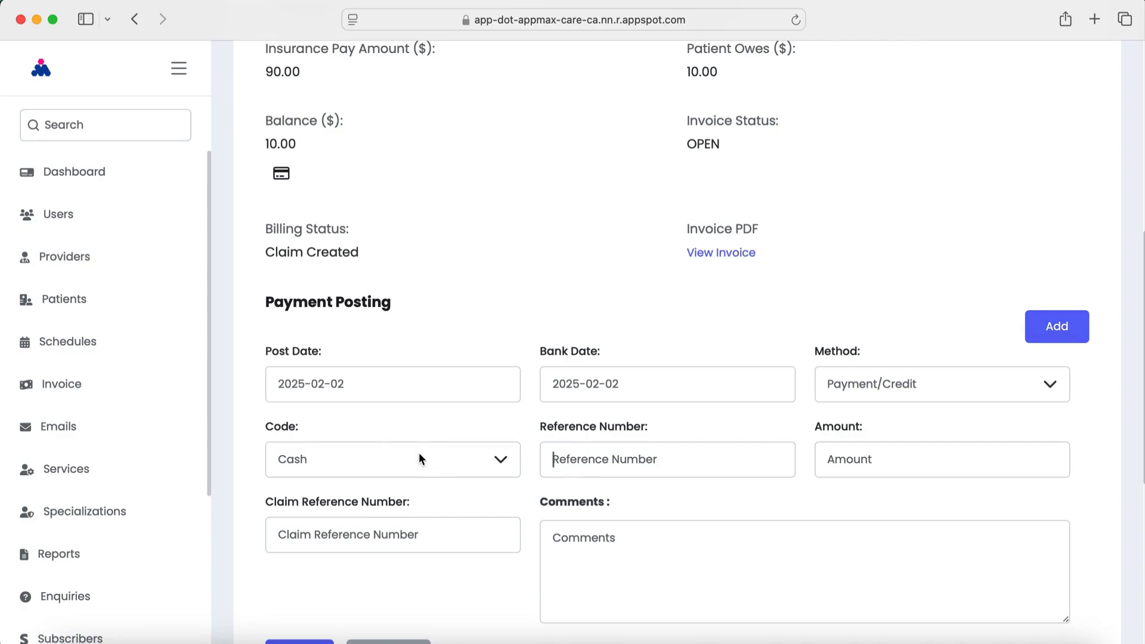
# Enter reference 123, amount 10, claim ref 1234, comment 'Cash payment at the front desk', and save
pyautogui.write('123')
pyautogui.click(962, 457)
pyautogui.write('10')
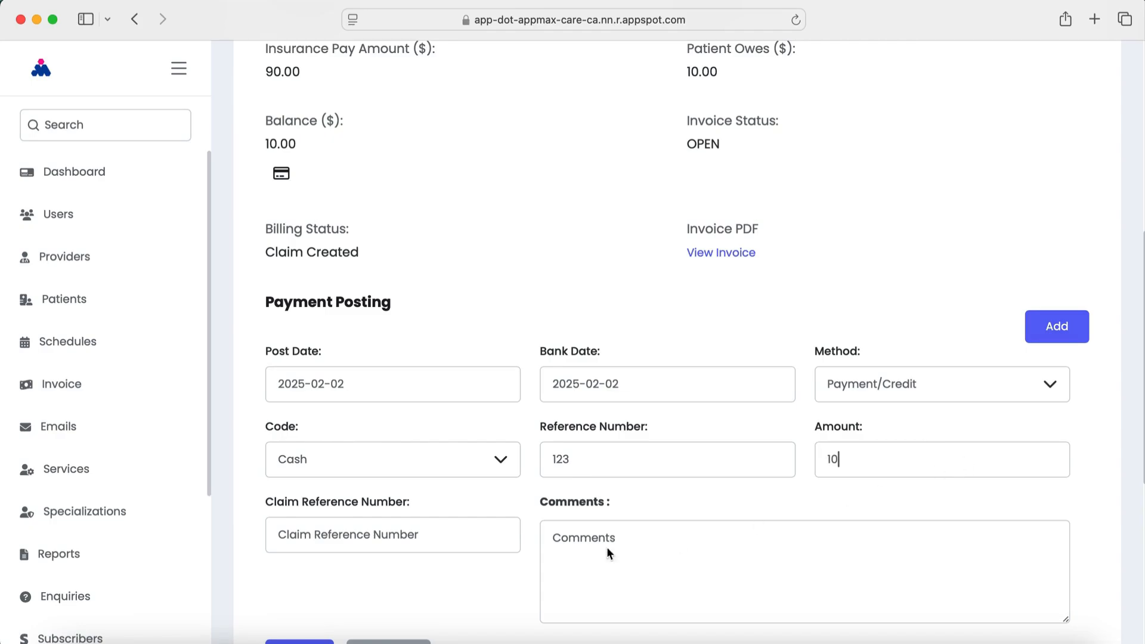
pyautogui.click(377, 536)
pyautogui.write('1234')
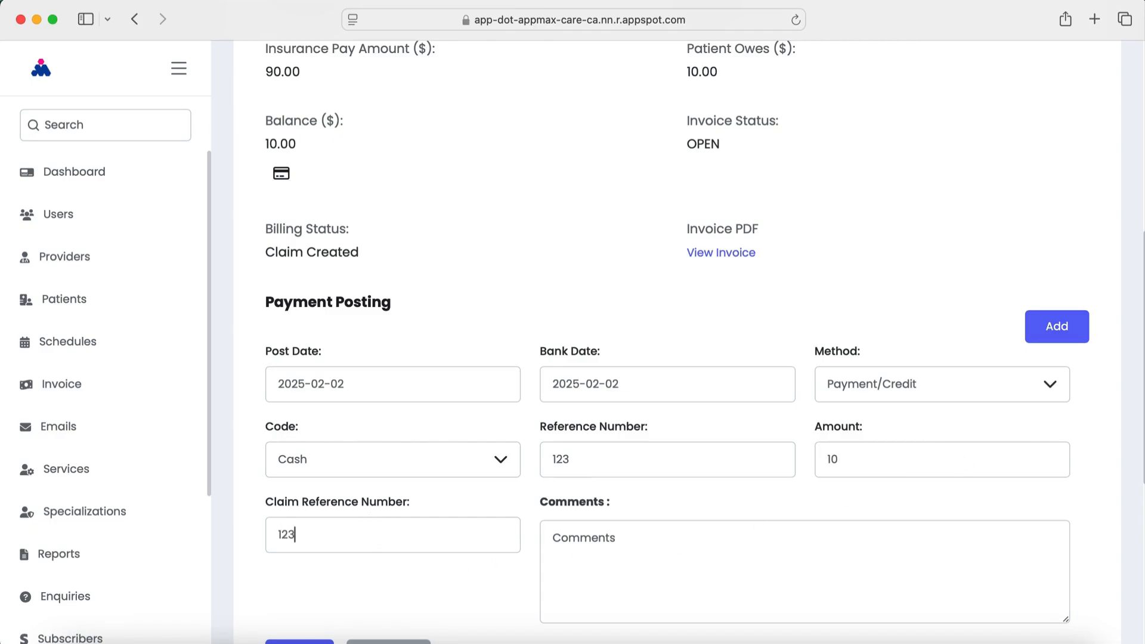
pyautogui.click(701, 542)
pyautogui.write('CAsh')
pyautogui.press('BackSpace')
pyautogui.press('BackSpace')
pyautogui.press('BackSpace')
pyautogui.press('BackSpace')
pyautogui.write('ash payment at the ')
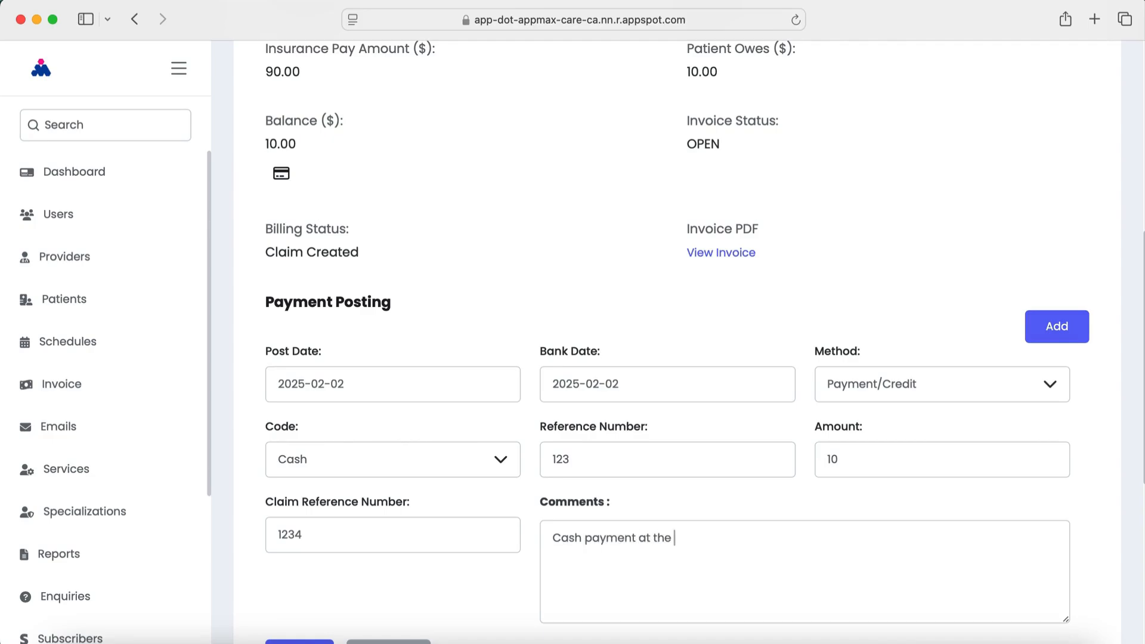
pyautogui.write('front desk')
pyautogui.scroll(-7, 803, 516)
pyautogui.click(307, 263)
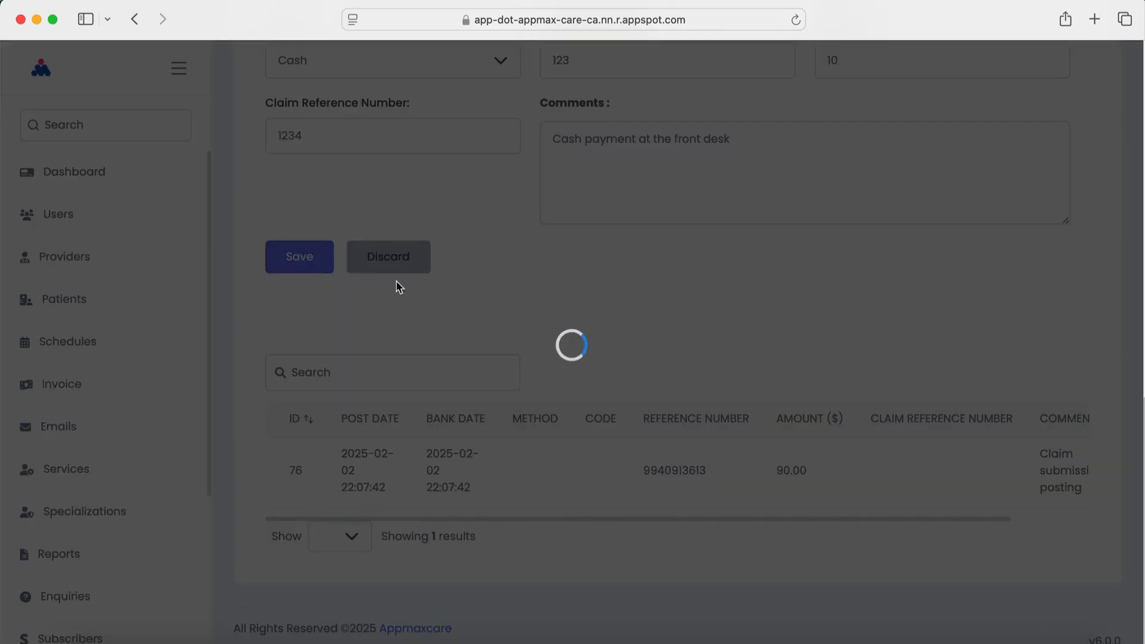
pyautogui.scroll(8, 676, 349)
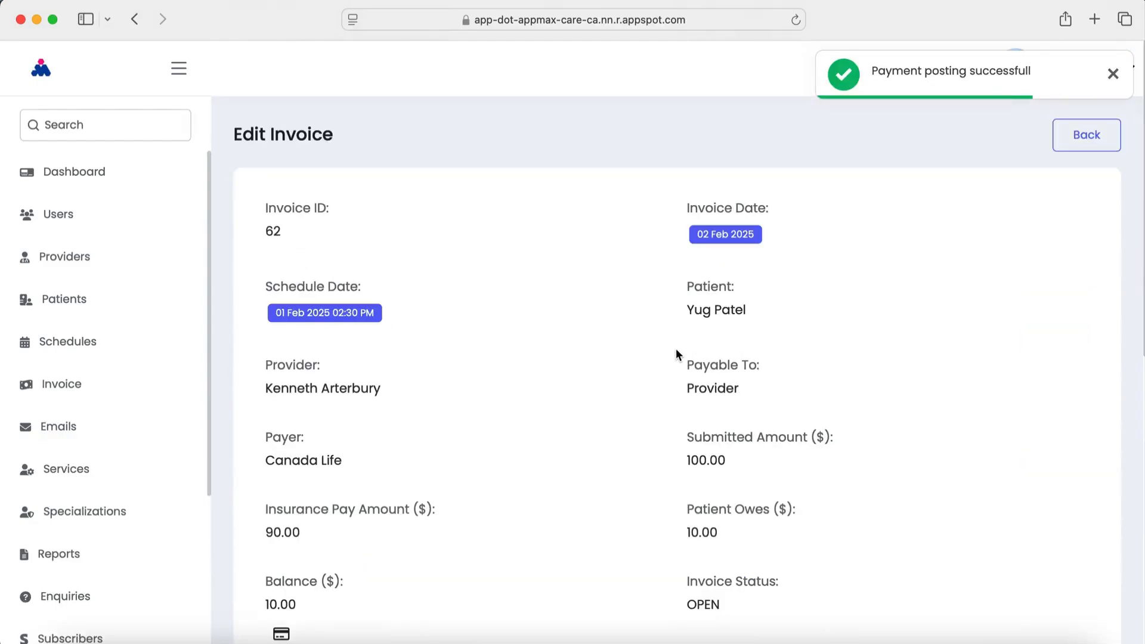
pyautogui.scroll(-8, 879, 427)
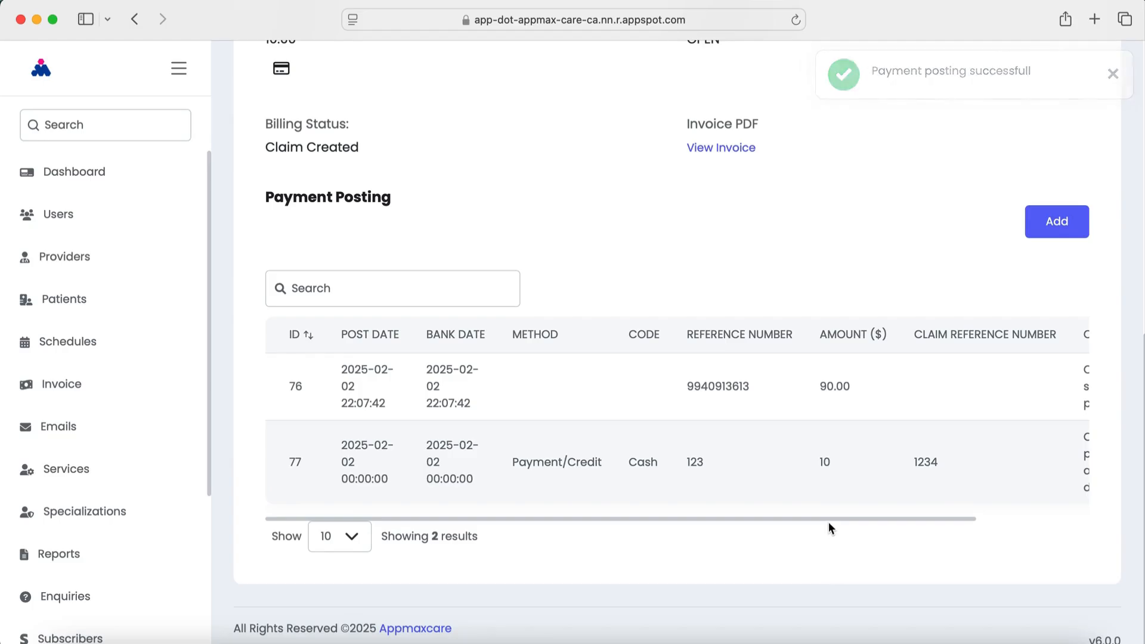
# Reload invoice 62 and verify its 0.00 balance, CLOSED invoice status and Paid billing status
pyautogui.moveTo(828, 519); pyautogui.dragTo(597, 523)
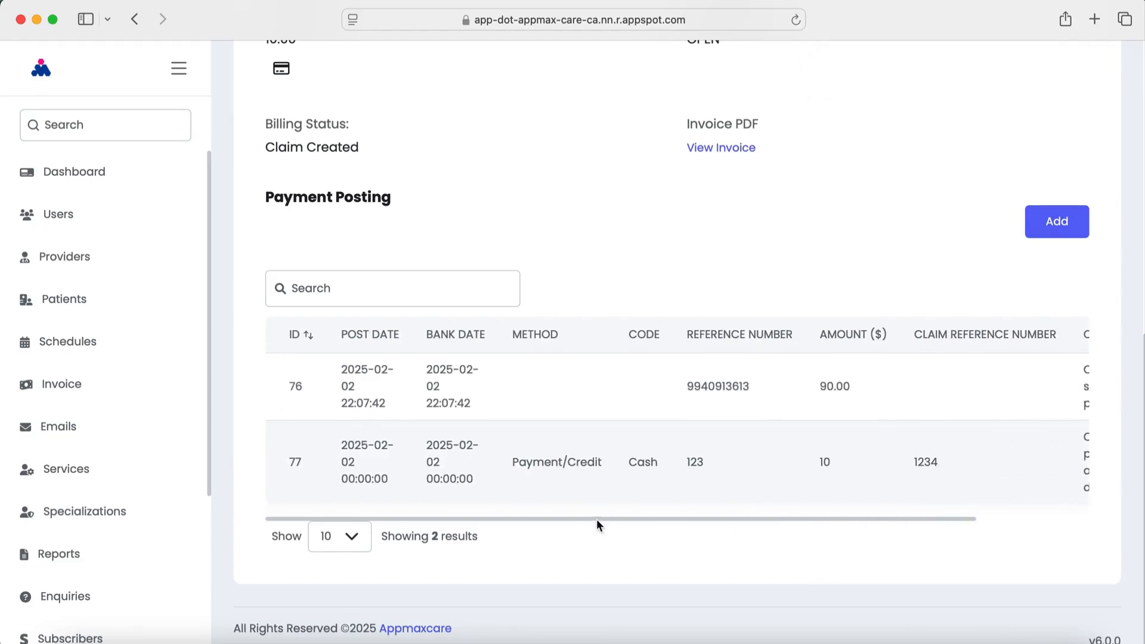
pyautogui.scroll(10, 765, 219)
pyautogui.press('super+r')
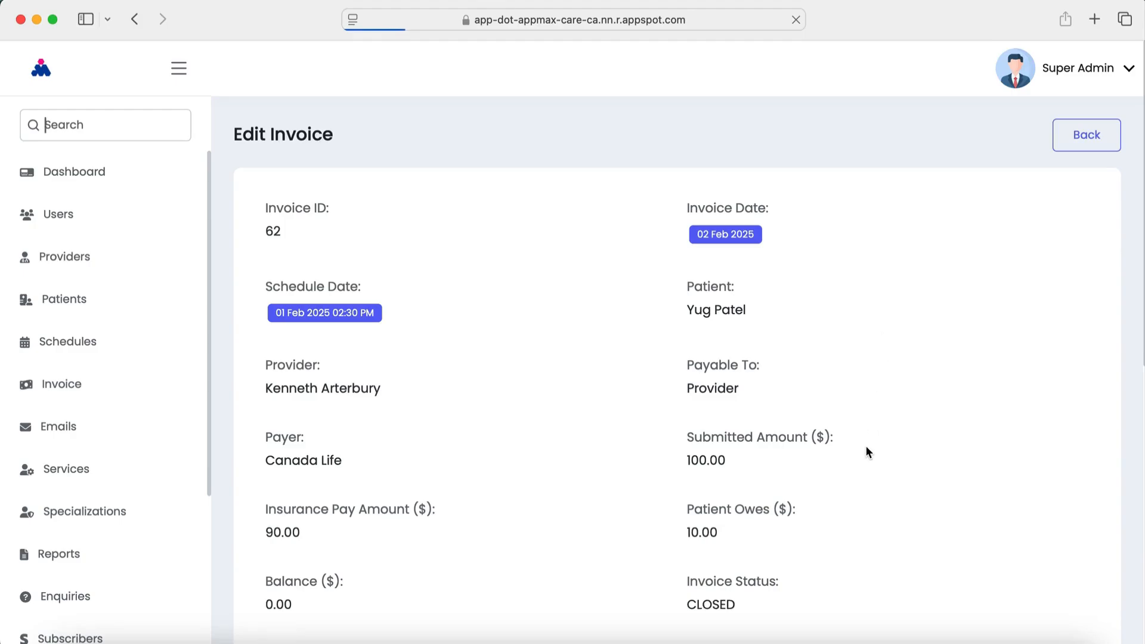
pyautogui.scroll(-8, 858, 513)
pyautogui.moveTo(851, 559); pyautogui.dragTo(1130, 547)
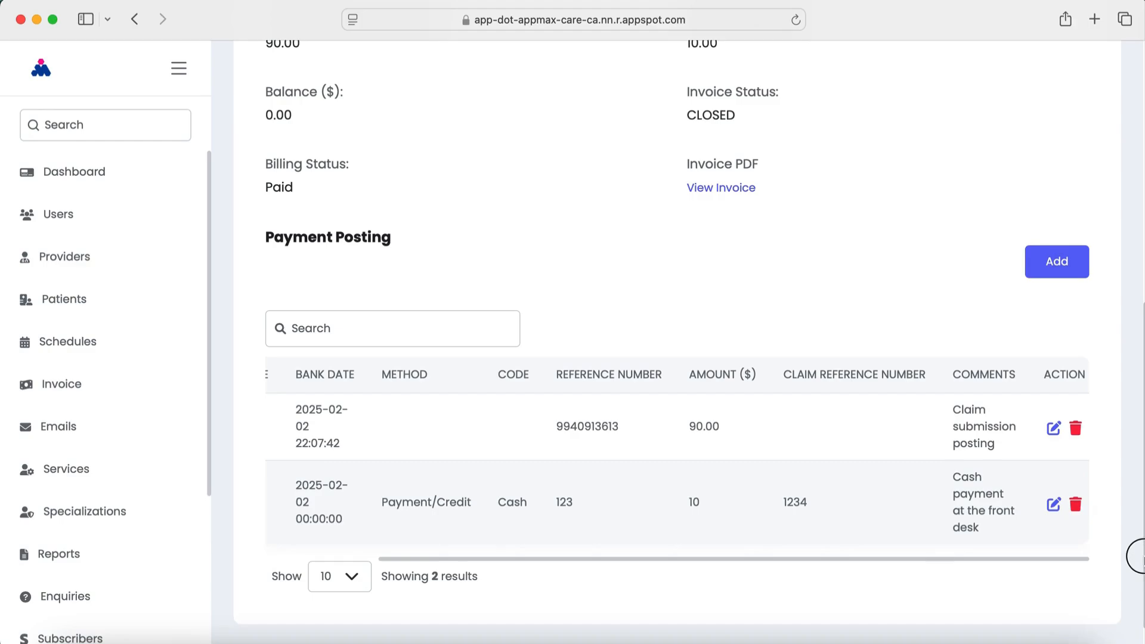
pyautogui.moveTo(971, 546); pyautogui.dragTo(1029, 561)
pyautogui.scroll(-1, 779, 502)
pyautogui.moveTo(763, 556); pyautogui.dragTo(440, 570)
pyautogui.scroll(10, 510, 485)
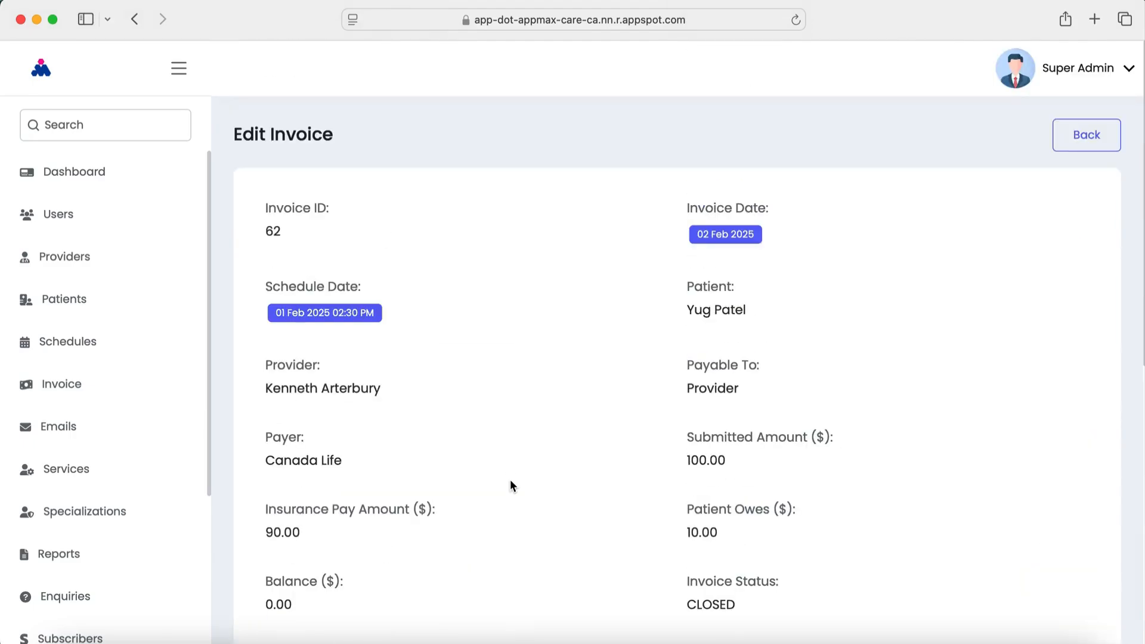
pyautogui.scroll(-4, 510, 480)
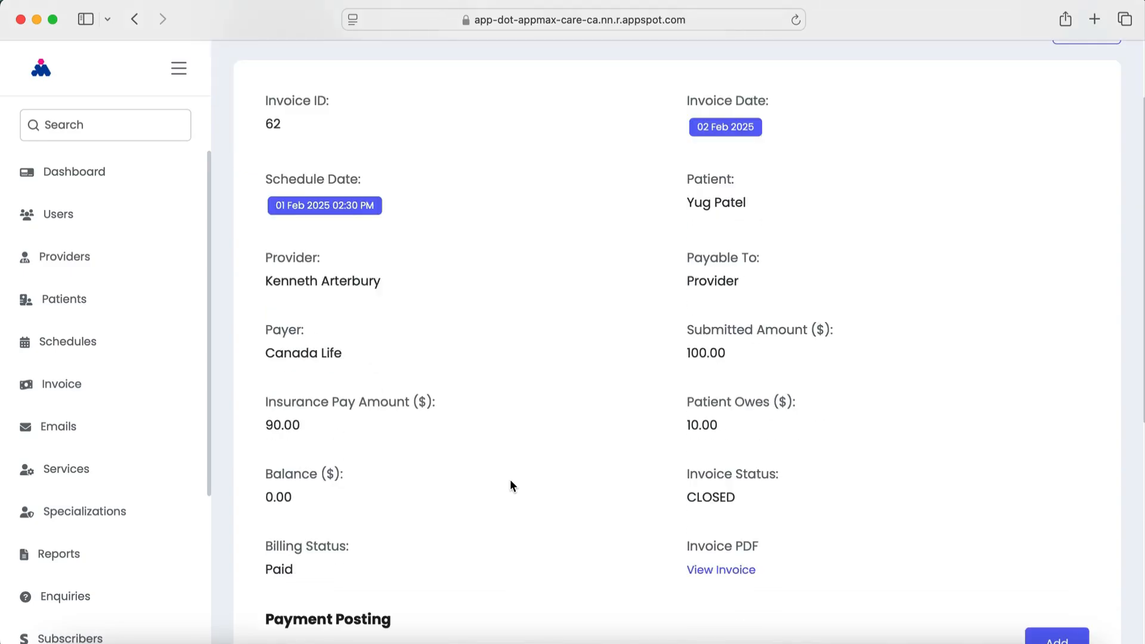
pyautogui.scroll(4, 510, 479)
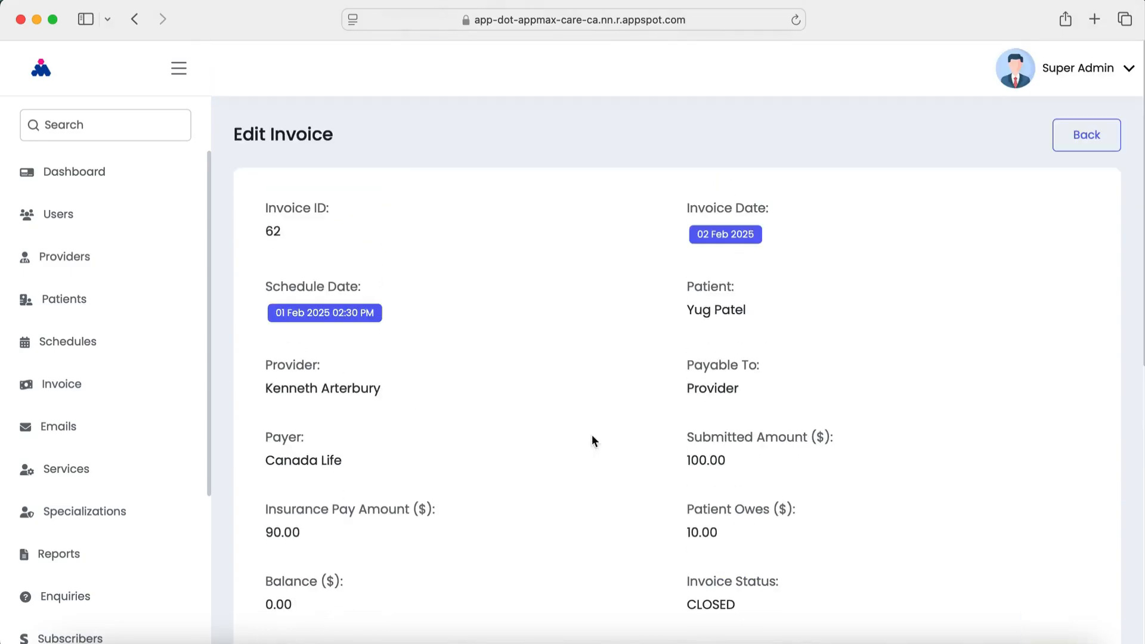
# Return to the TELUS eClaims invoice list, where invoice 62 shows 100.00 with a 0.00 balance
pyautogui.click(1107, 140)
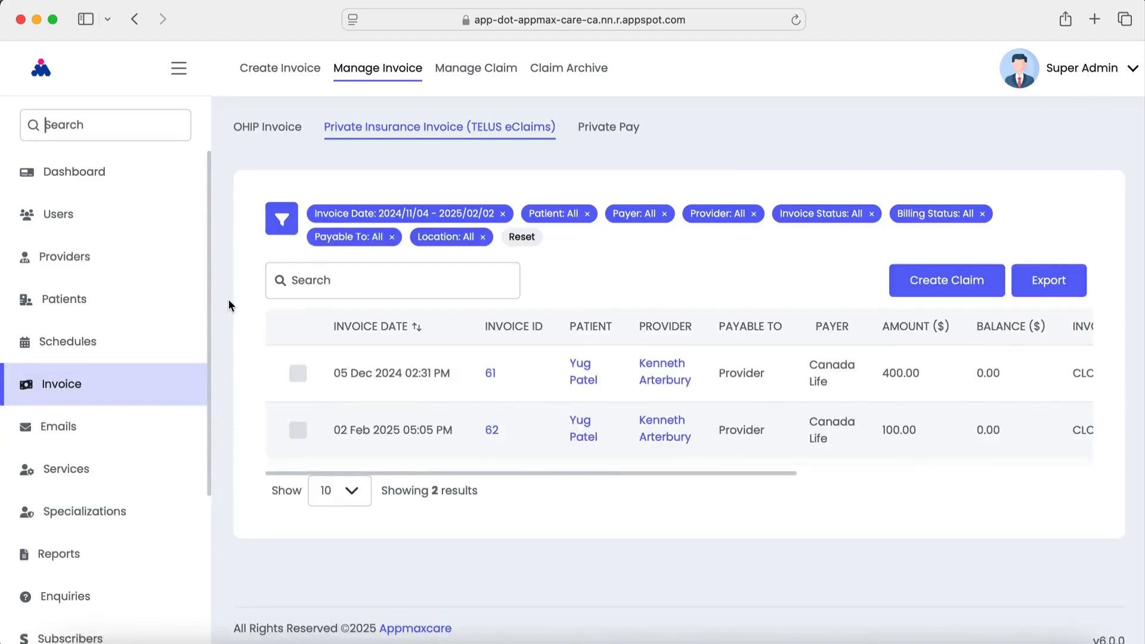
pyautogui.click(80, 341)
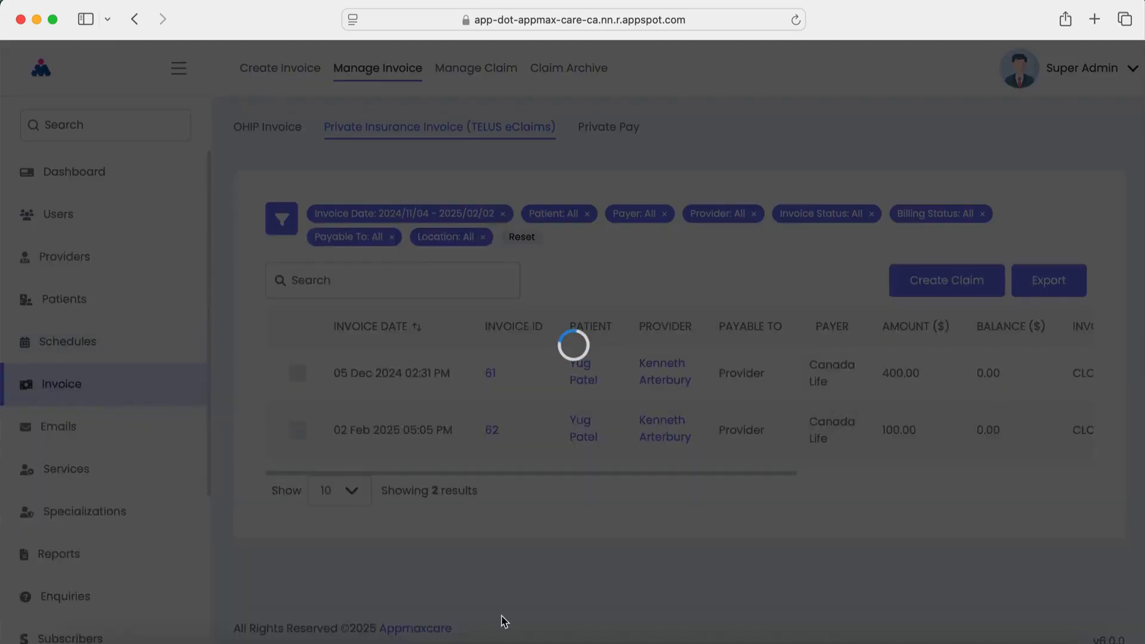